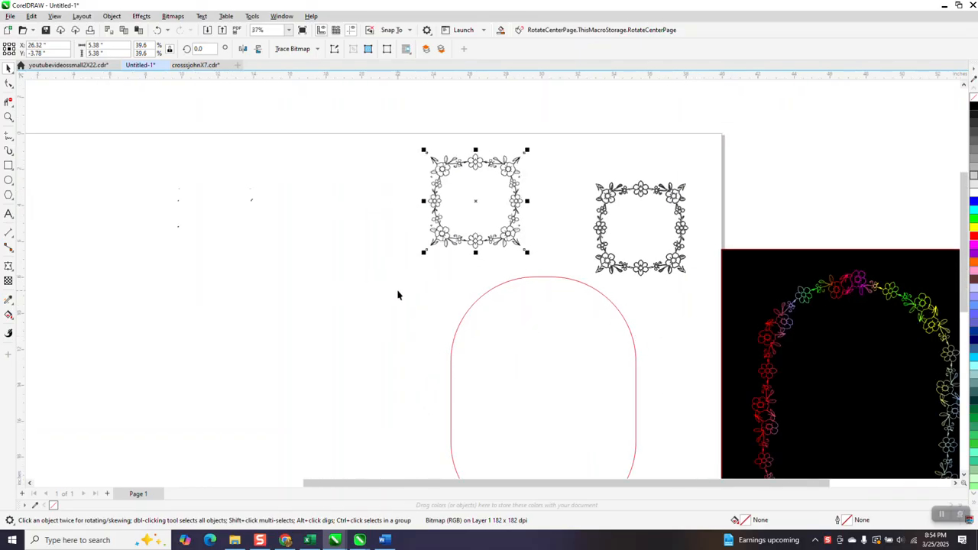
{"action": "scroll", "coordinate": [597, 313], "scroll_direction": "down", "scroll_amount": 1}
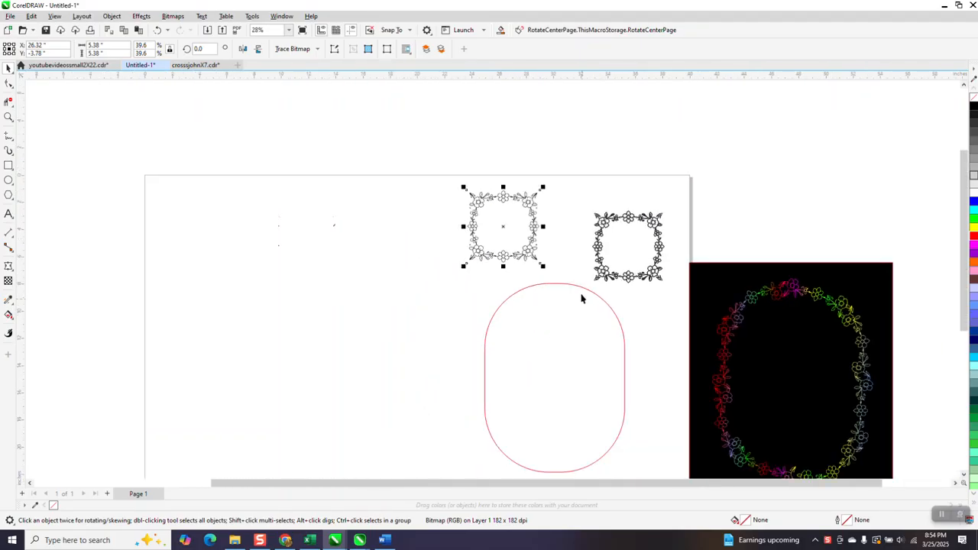
Move the red rounded shape to the page's left and the second black flower frame off the page to the upper right
{"action": "left_click_drag", "start_coordinate": [585, 291], "coordinate": [363, 246]}
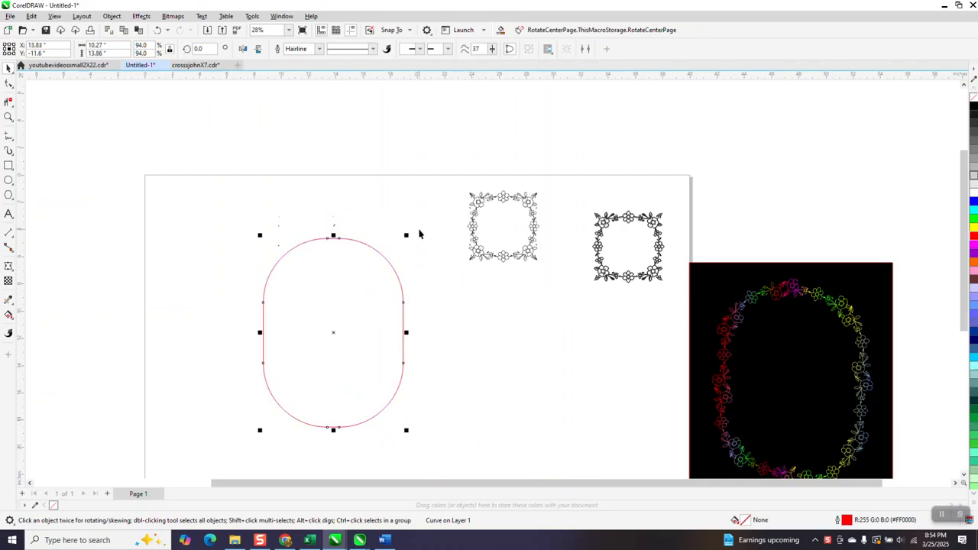
{"action": "left_click_drag", "start_coordinate": [626, 276], "coordinate": [812, 165]}
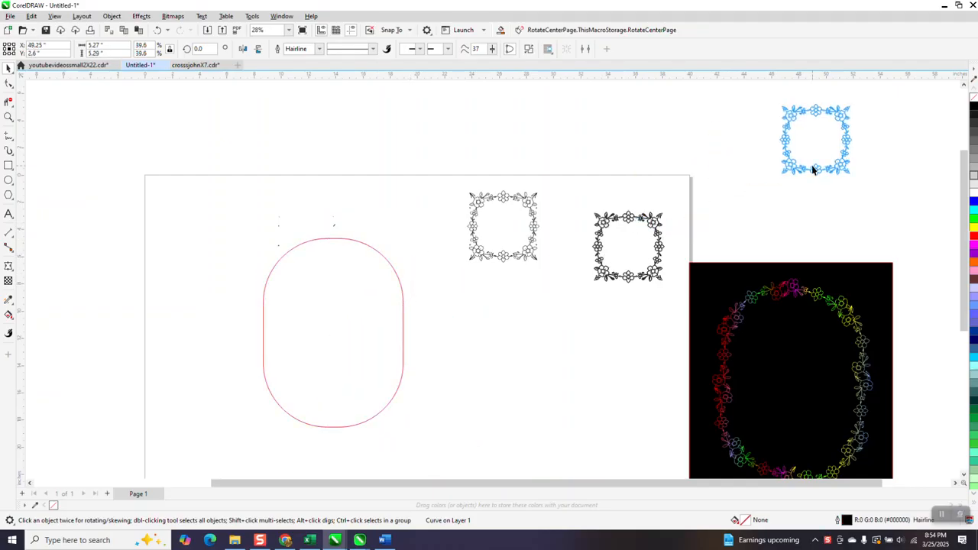
Trace the flower frame bitmap with Outline Trace Clipart, removing colour from the entire image
{"action": "left_click", "coordinate": [528, 203]}
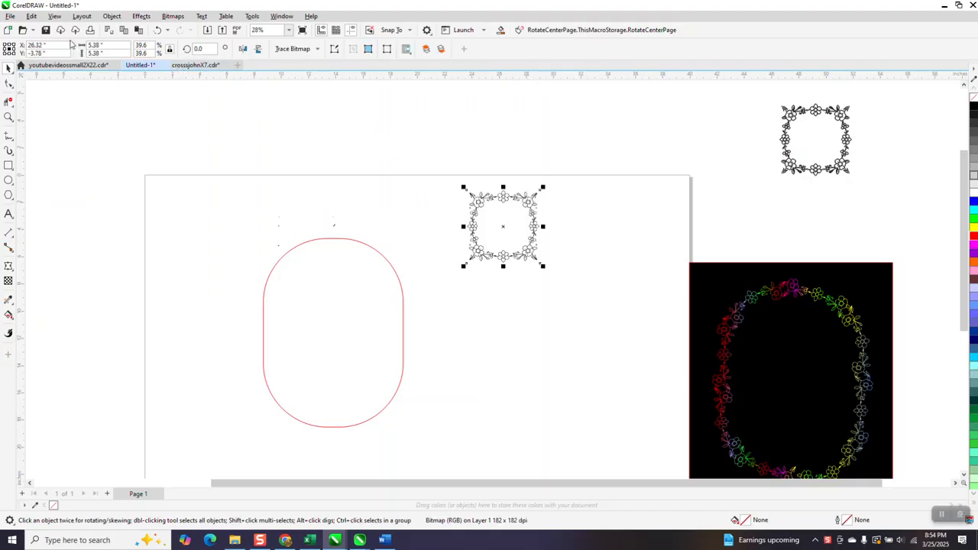
{"action": "left_click", "coordinate": [316, 50]}
{"action": "mouse_move", "coordinate": [318, 87]}
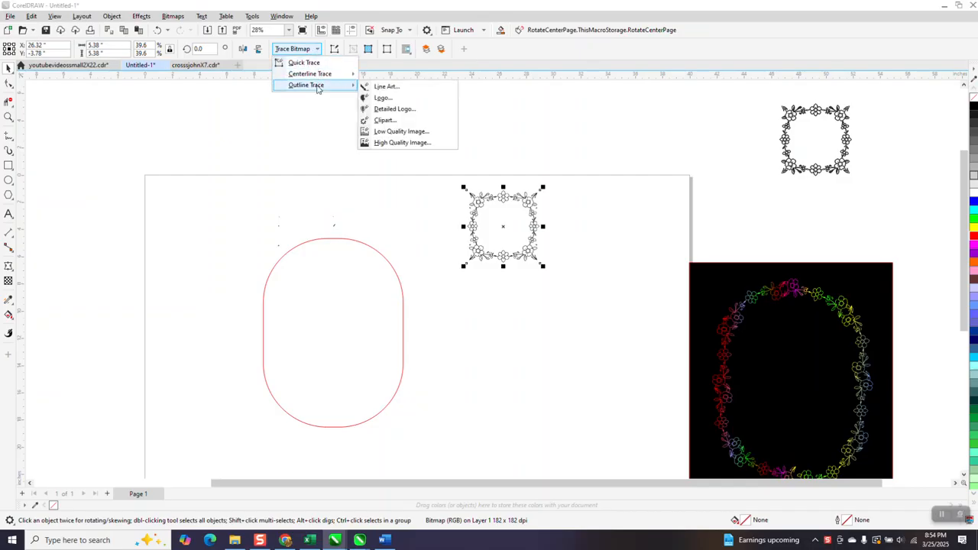
{"action": "left_click", "coordinate": [387, 121]}
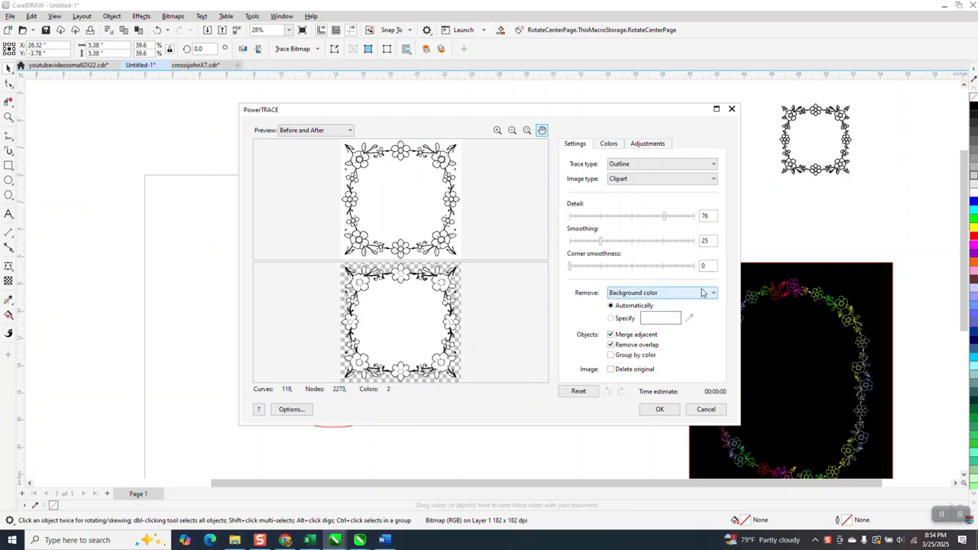
{"action": "left_click", "coordinate": [716, 295]}
{"action": "left_click", "coordinate": [649, 319]}
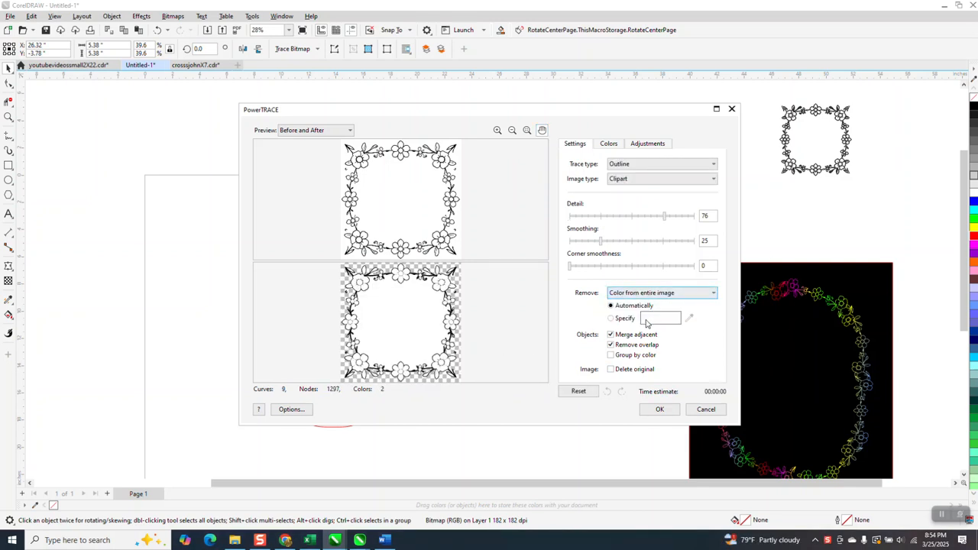
{"action": "left_click", "coordinate": [660, 410]}
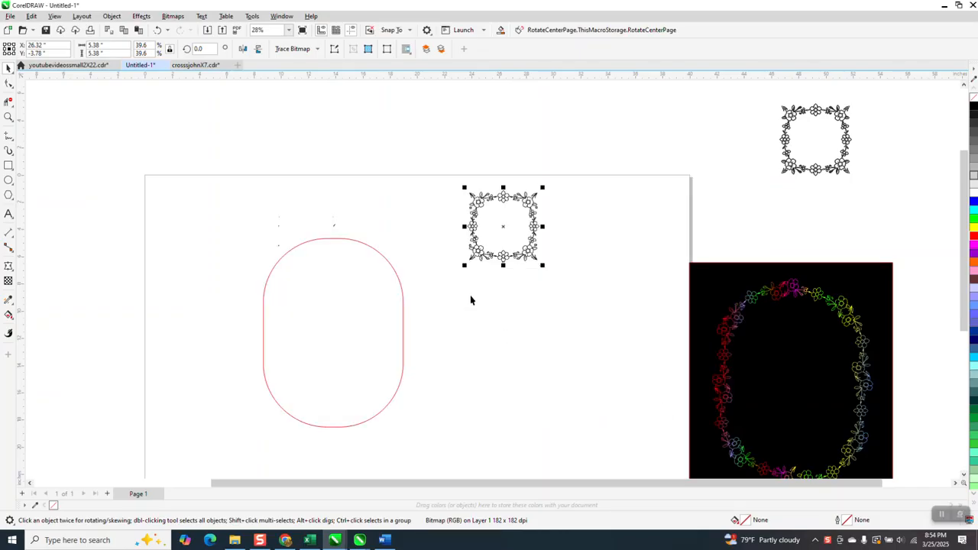
Move the traced frame beside the original bitmap
{"action": "left_click", "coordinate": [504, 233]}
{"action": "left_click_drag", "start_coordinate": [507, 225], "coordinate": [599, 228]}
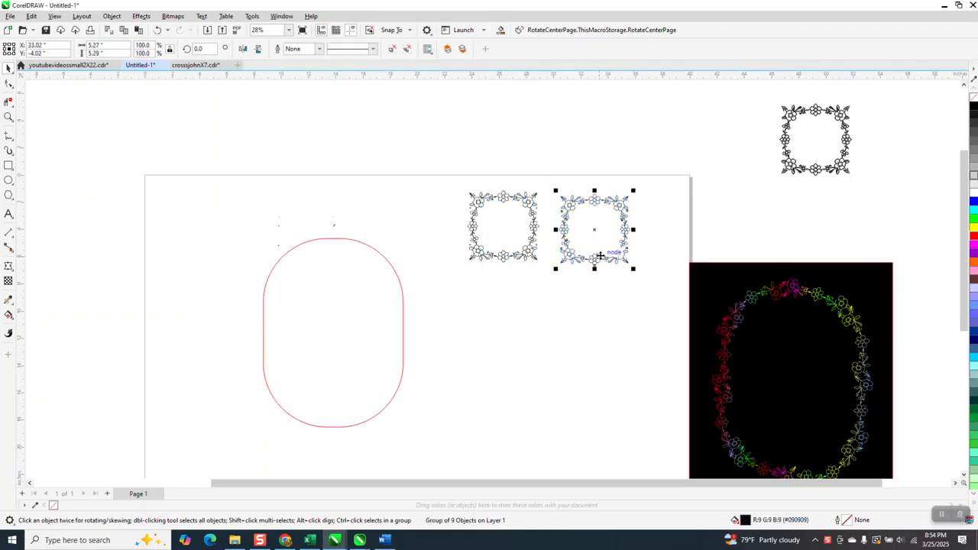
Draw a rectangle covering both frames and fill it yellow
{"action": "left_click", "coordinate": [8, 165]}
{"action": "left_click_drag", "start_coordinate": [466, 180], "coordinate": [641, 277]}
{"action": "right_click", "coordinate": [974, 233]}
{"action": "left_click", "coordinate": [974, 228]}
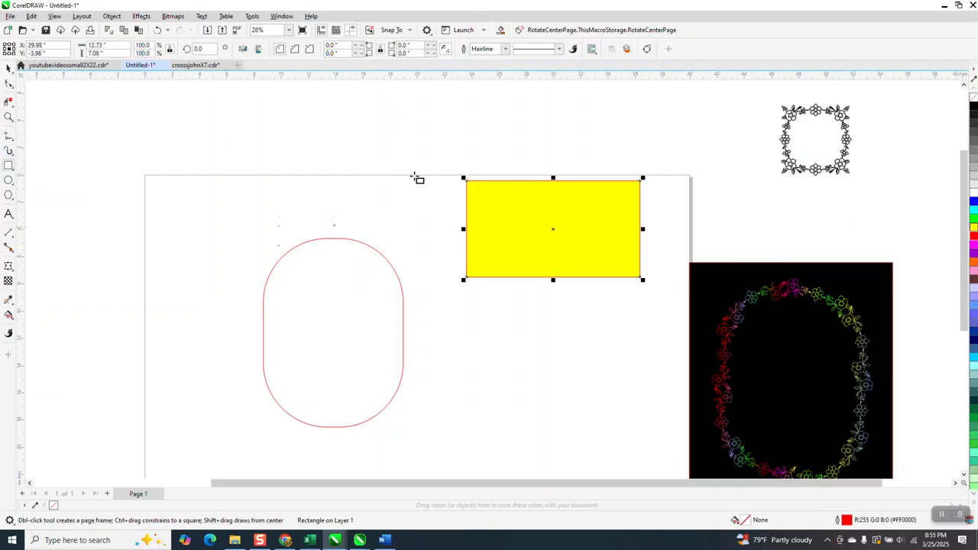
Send the yellow rectangle to the back of the page
{"action": "left_click", "coordinate": [111, 16]}
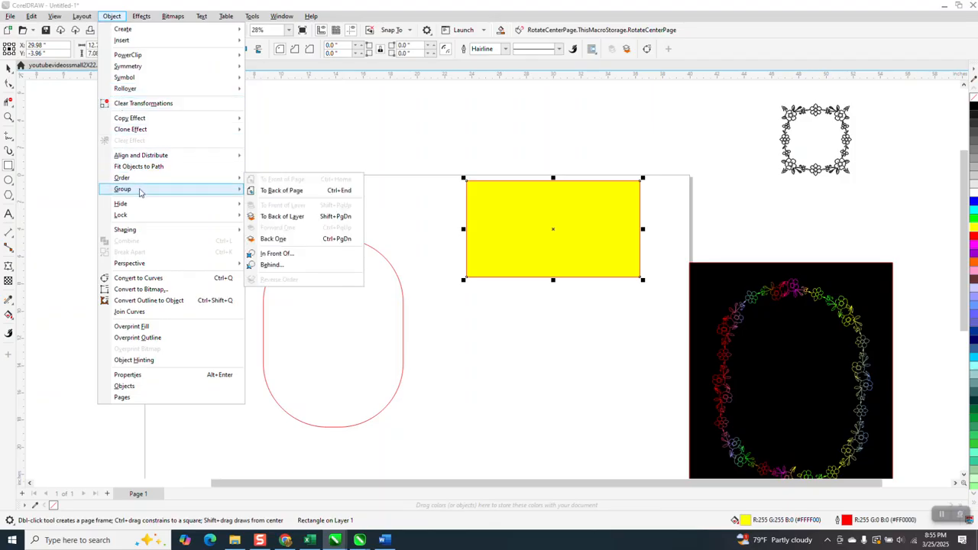
{"action": "mouse_move", "coordinate": [155, 184]}
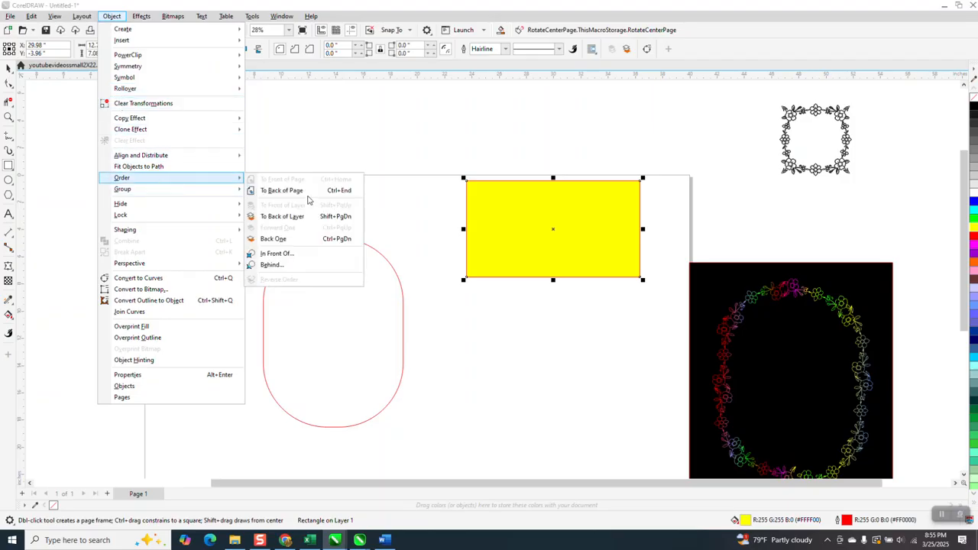
{"action": "left_click", "coordinate": [308, 192]}
Zoom in to inspect the traced frame against the yellow background
{"action": "left_click", "coordinate": [8, 117]}
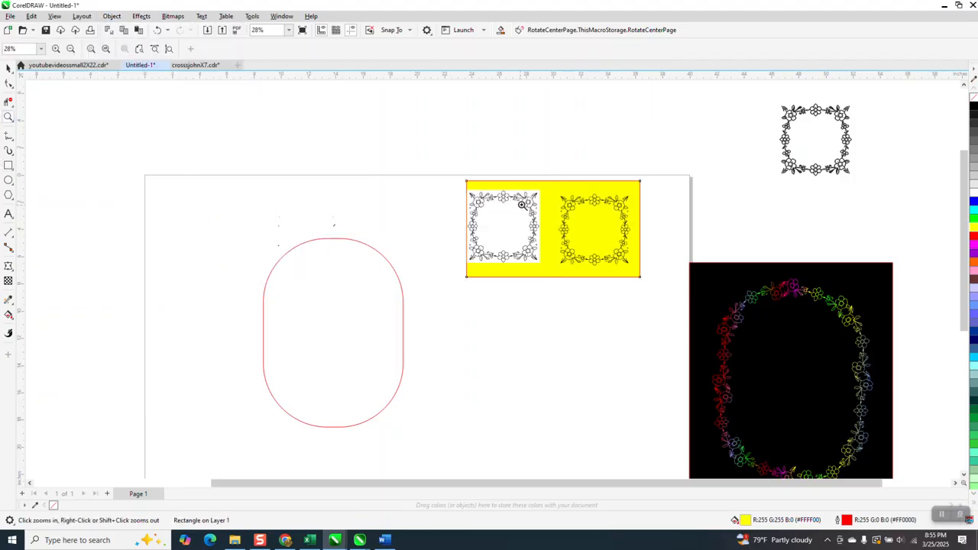
{"action": "left_click_drag", "start_coordinate": [610, 245], "coordinate": [611, 246]}
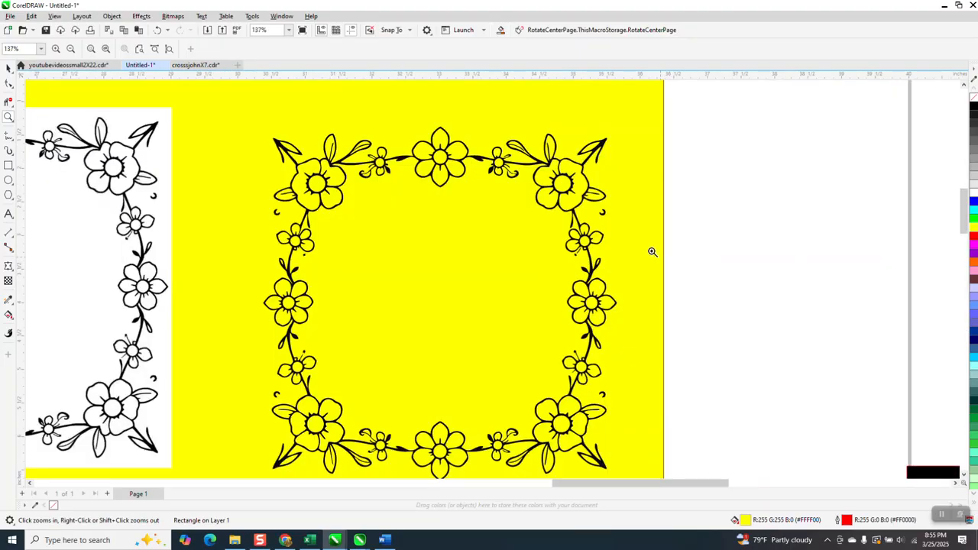
{"action": "scroll", "coordinate": [661, 257], "scroll_direction": "down", "scroll_amount": 2}
{"action": "left_click", "coordinate": [8, 67]}
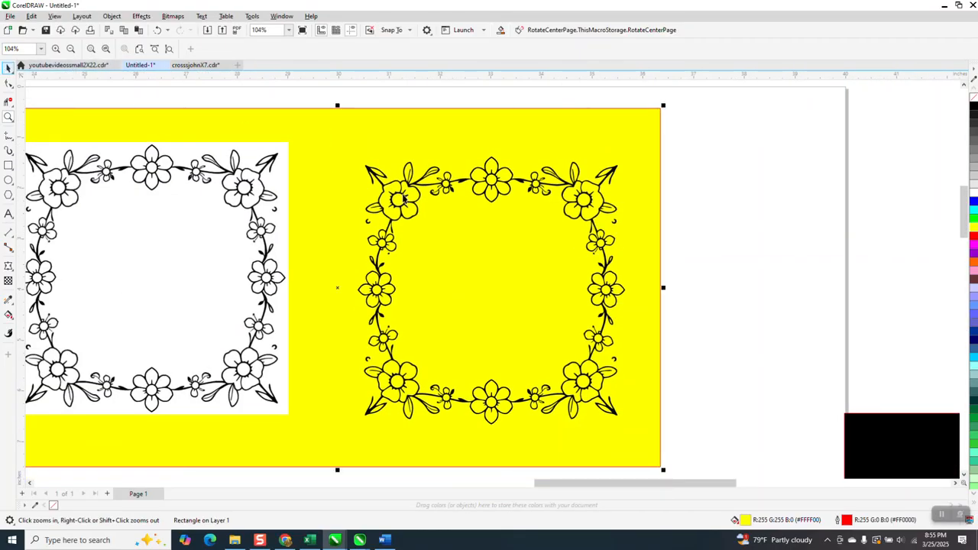
Delete the yellow rectangle
{"action": "left_click", "coordinate": [412, 193]}
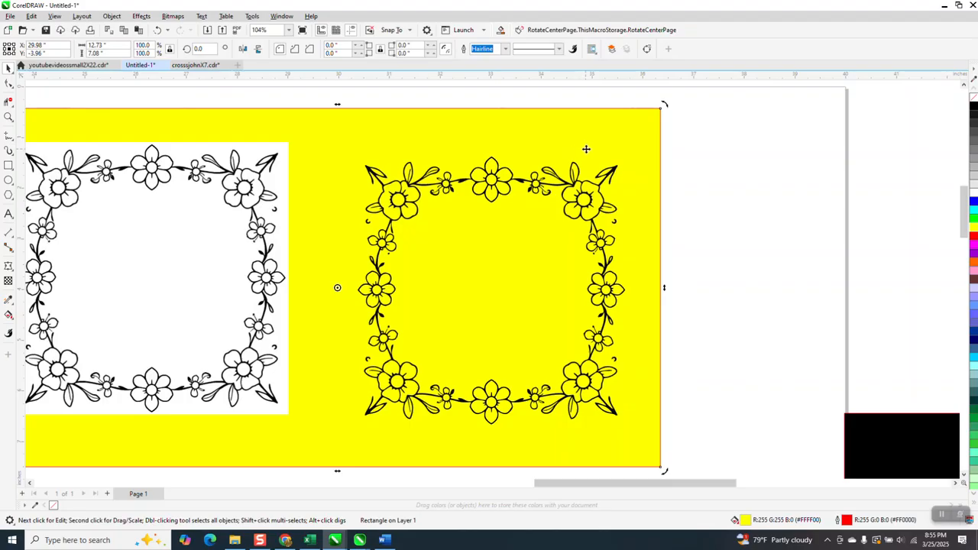
{"action": "key", "text": "Delete"}
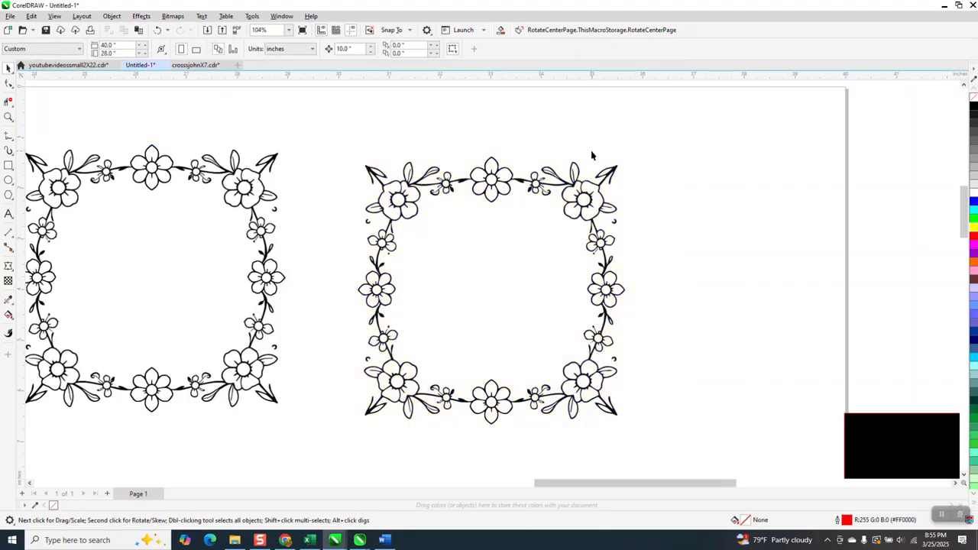
Remove the traced frame's fill and give it a black outline
{"action": "left_click", "coordinate": [615, 224]}
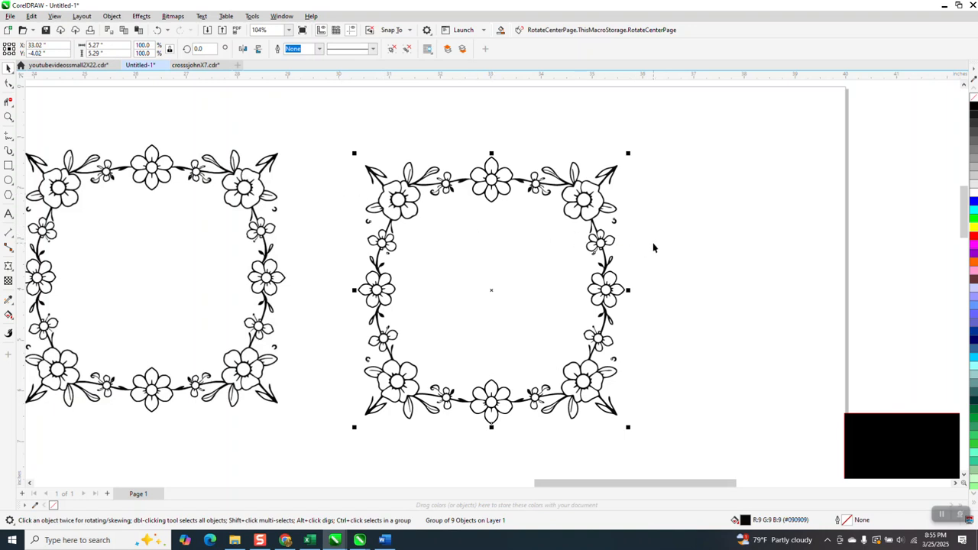
{"action": "left_click", "coordinate": [974, 97]}
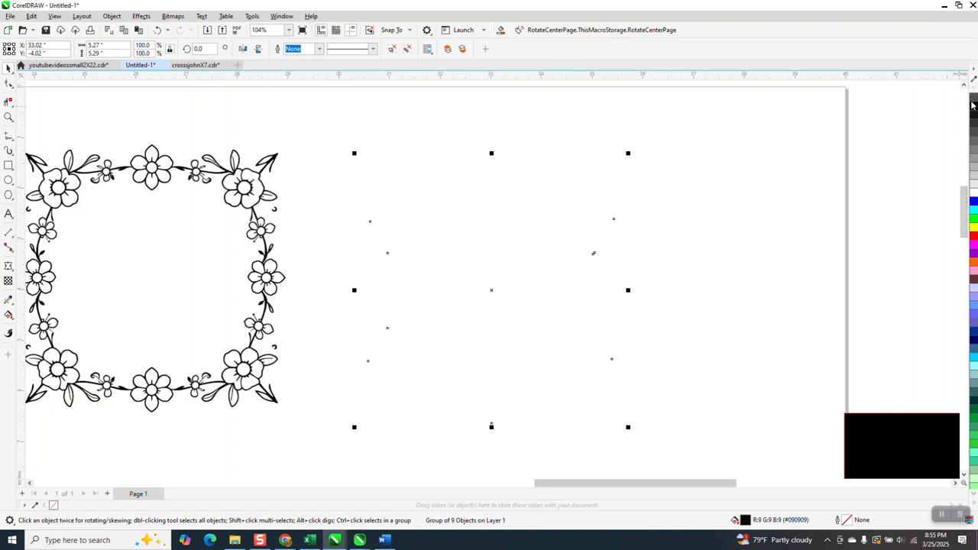
{"action": "right_click", "coordinate": [974, 108]}
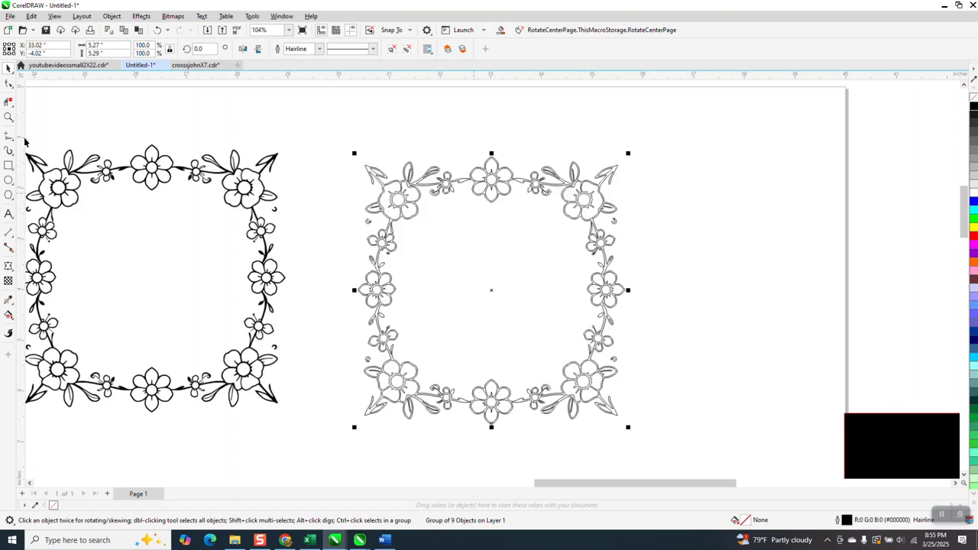
Draw a 3-Point Curve bridging the gap where the left stem meets the upper left flower
{"action": "left_click", "coordinate": [9, 117]}
{"action": "left_click_drag", "start_coordinate": [349, 160], "coordinate": [684, 267]}
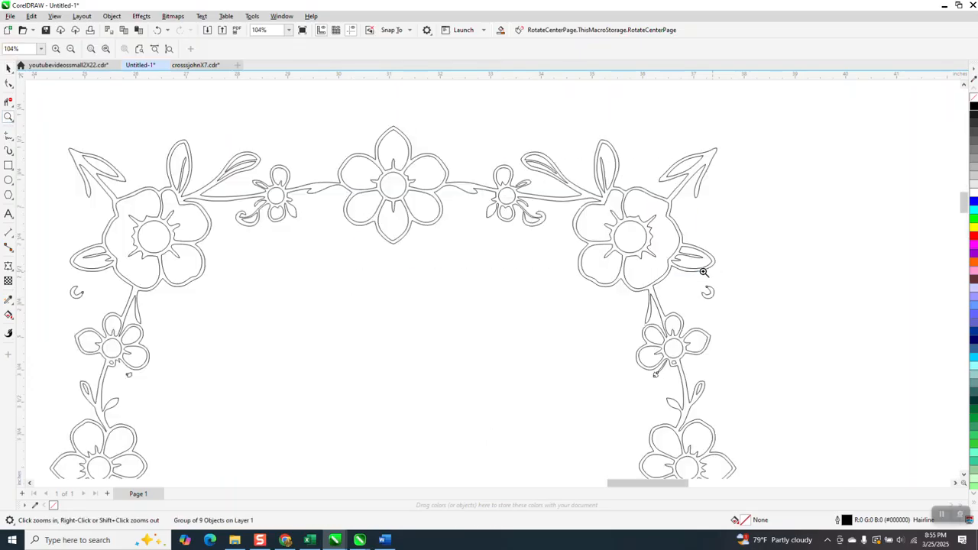
{"action": "left_click", "coordinate": [13, 144]}
{"action": "left_click", "coordinate": [36, 148]}
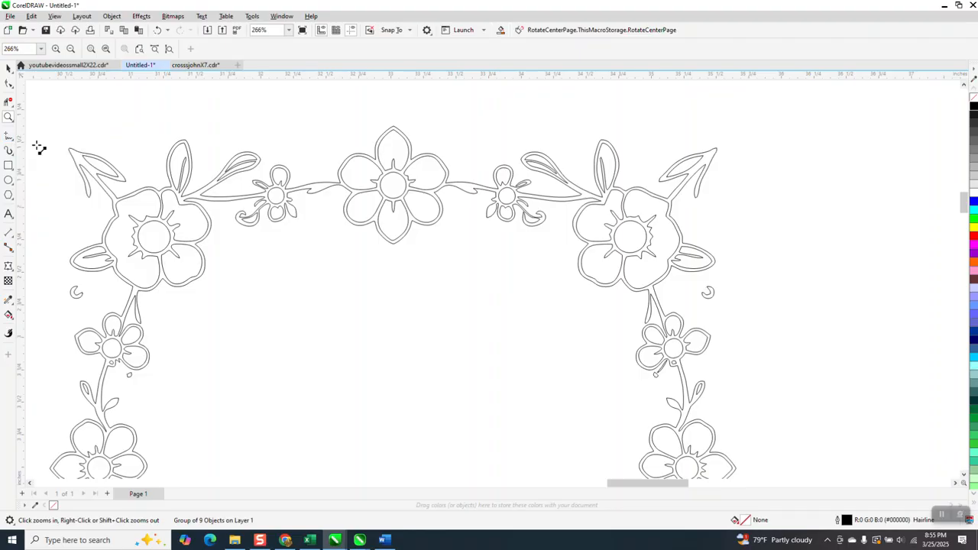
{"action": "left_click", "coordinate": [10, 117]}
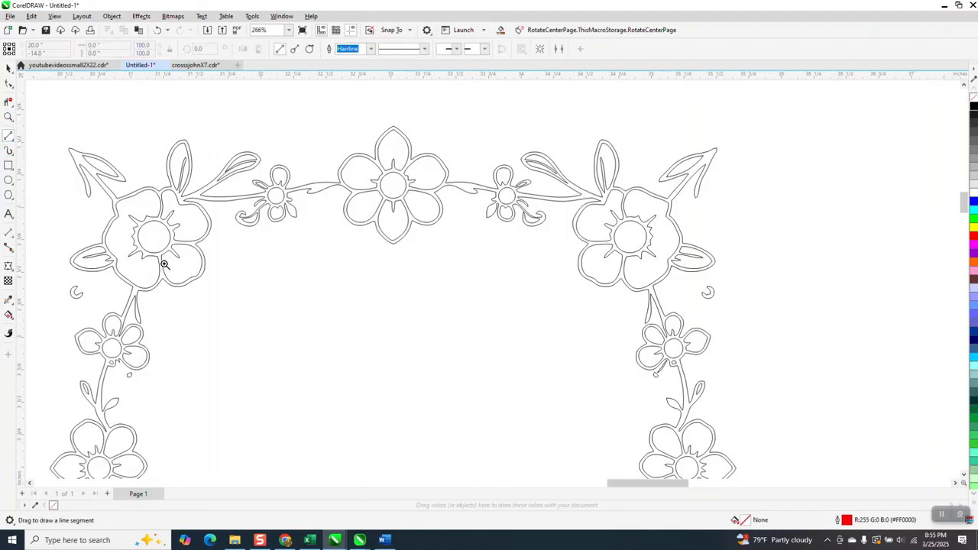
{"action": "left_click_drag", "start_coordinate": [283, 345], "coordinate": [282, 345]}
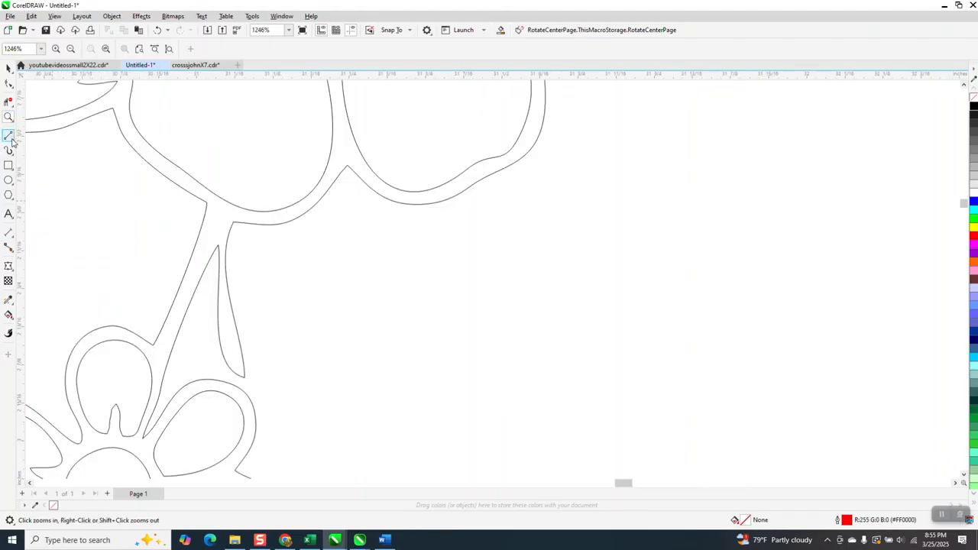
{"action": "left_click", "coordinate": [9, 136]}
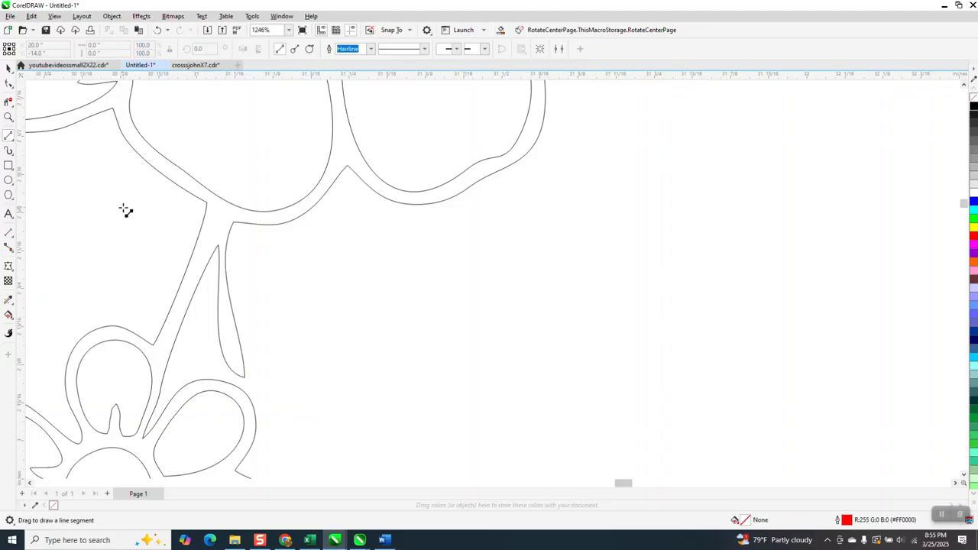
{"action": "left_click", "coordinate": [12, 141]}
{"action": "left_click", "coordinate": [13, 154]}
{"action": "left_click", "coordinate": [11, 139]}
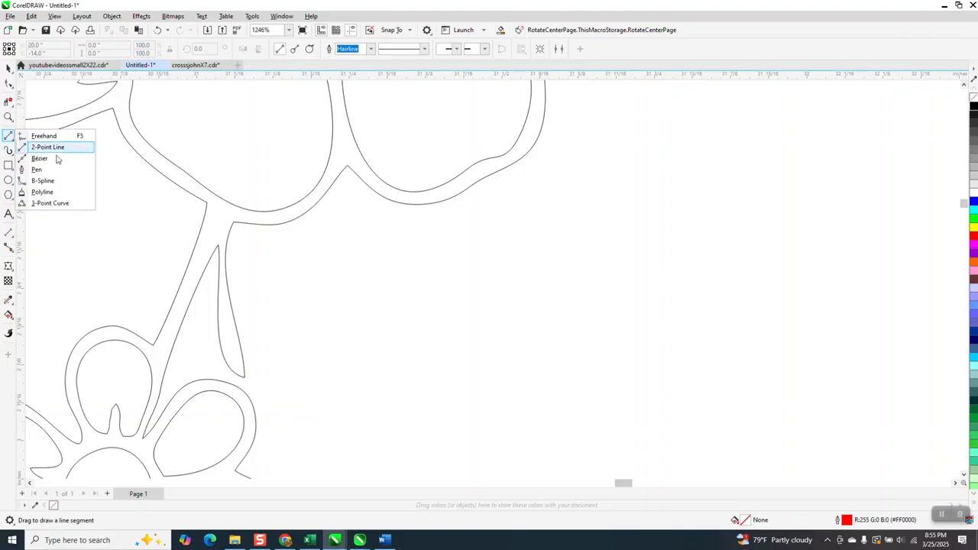
{"action": "left_click", "coordinate": [55, 203]}
{"action": "left_click_drag", "start_coordinate": [233, 222], "coordinate": [207, 203]}
{"action": "left_click", "coordinate": [371, 290]}
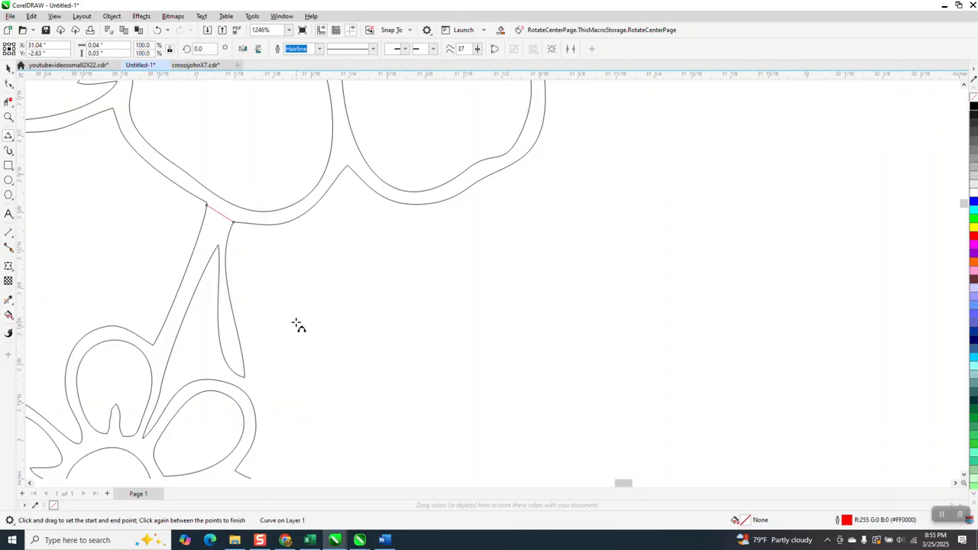
Draw a 3-Point Curve closing the gap where the right stem meets the upper right flower
{"action": "scroll", "coordinate": [295, 323], "scroll_direction": "down", "scroll_amount": 2}
{"action": "scroll", "coordinate": [308, 286], "scroll_direction": "down", "scroll_amount": 1}
{"action": "scroll", "coordinate": [411, 294], "scroll_direction": "down", "scroll_amount": 1}
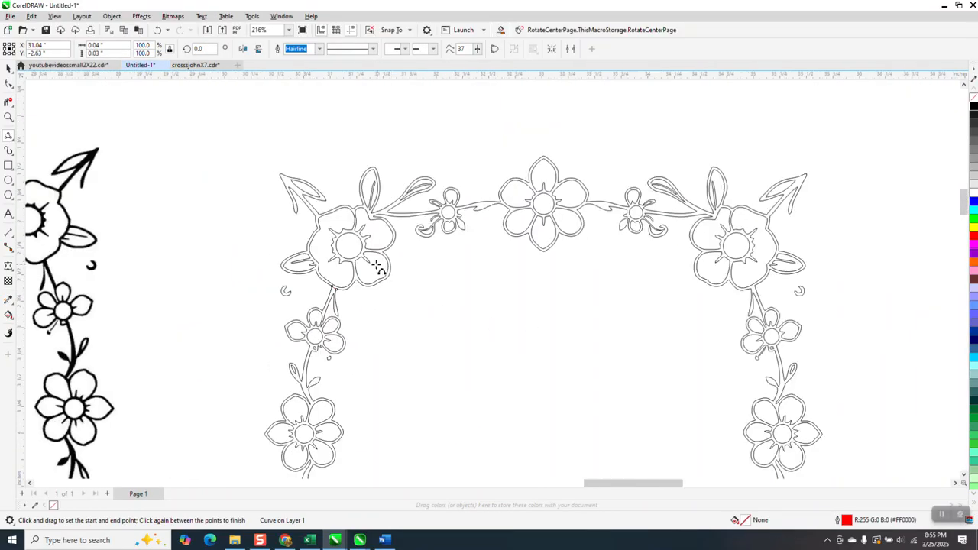
{"action": "left_click", "coordinate": [8, 117]}
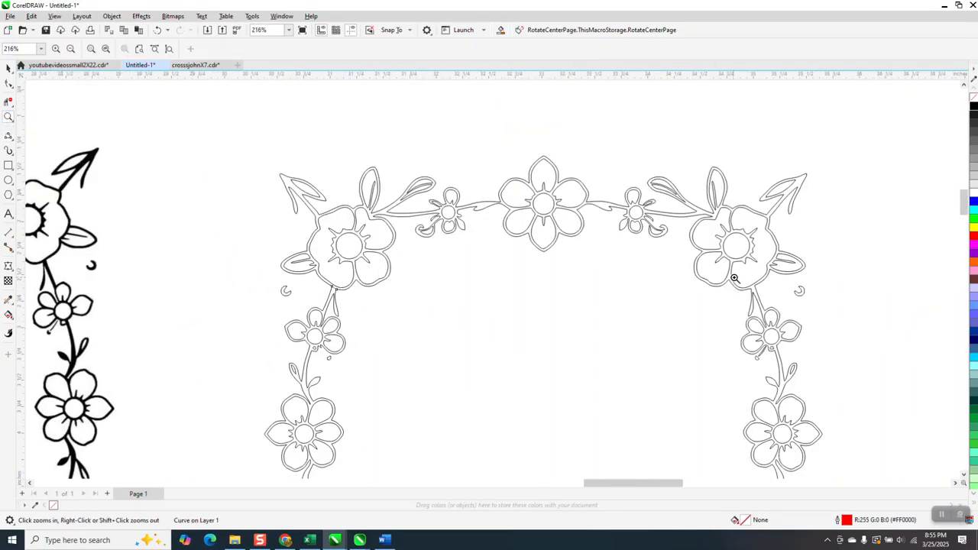
{"action": "left_click_drag", "start_coordinate": [735, 278], "coordinate": [773, 300]}
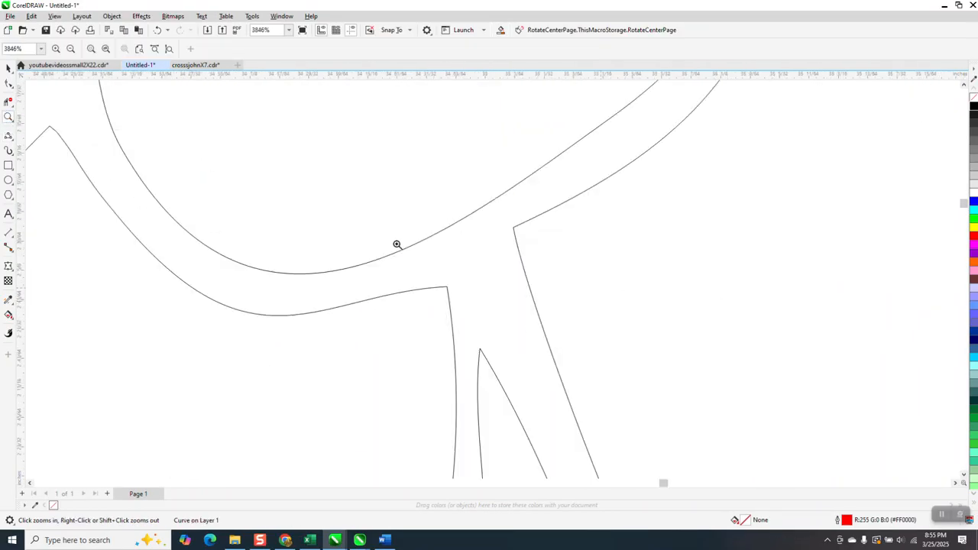
{"action": "left_click", "coordinate": [9, 136]}
{"action": "mouse_move", "coordinate": [513, 228]}
{"action": "left_mouse_down"}
{"action": "mouse_move", "coordinate": [481, 277]}
{"action": "mouse_move", "coordinate": [449, 287]}
{"action": "left_mouse_up"}
{"action": "scroll", "coordinate": [496, 280], "scroll_direction": "down", "scroll_amount": 5}
{"action": "scroll", "coordinate": [510, 298], "scroll_direction": "down", "scroll_amount": 2}
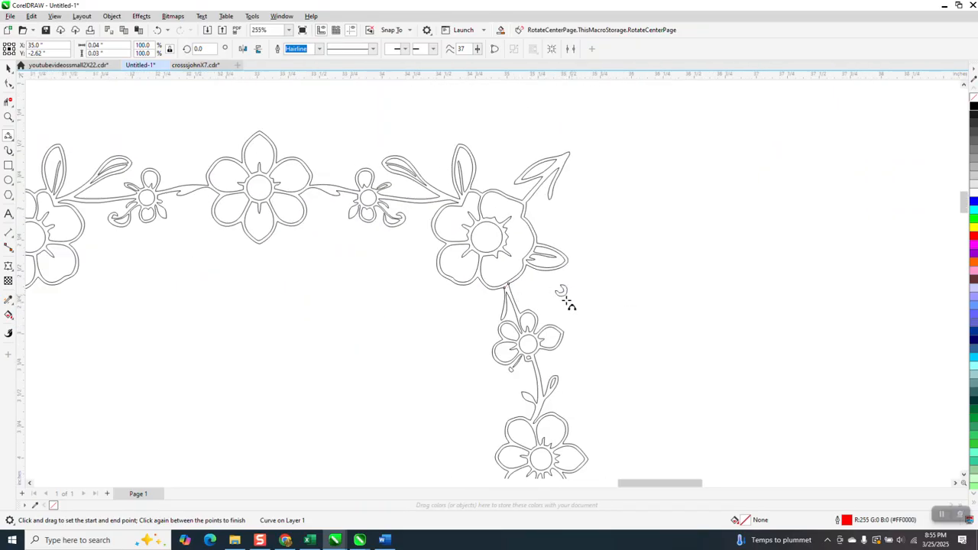
Smart Fill the top border section of the traced frame with blue
{"action": "left_click", "coordinate": [9, 68]}
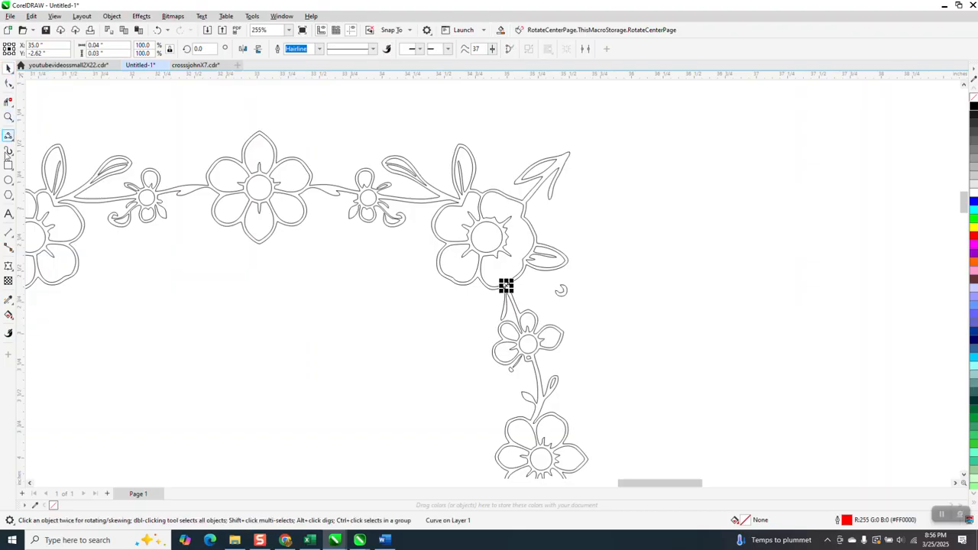
{"action": "left_click", "coordinate": [14, 319]}
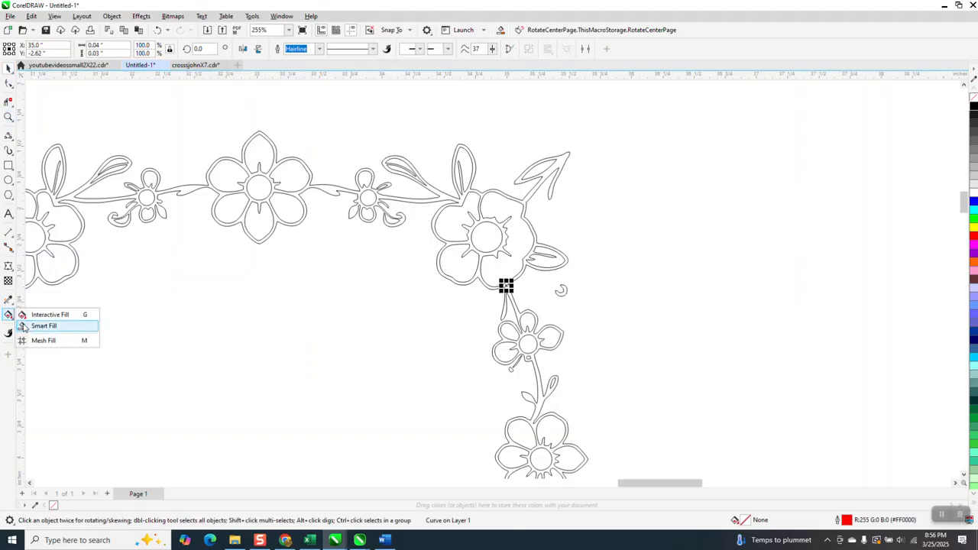
{"action": "left_click", "coordinate": [38, 326]}
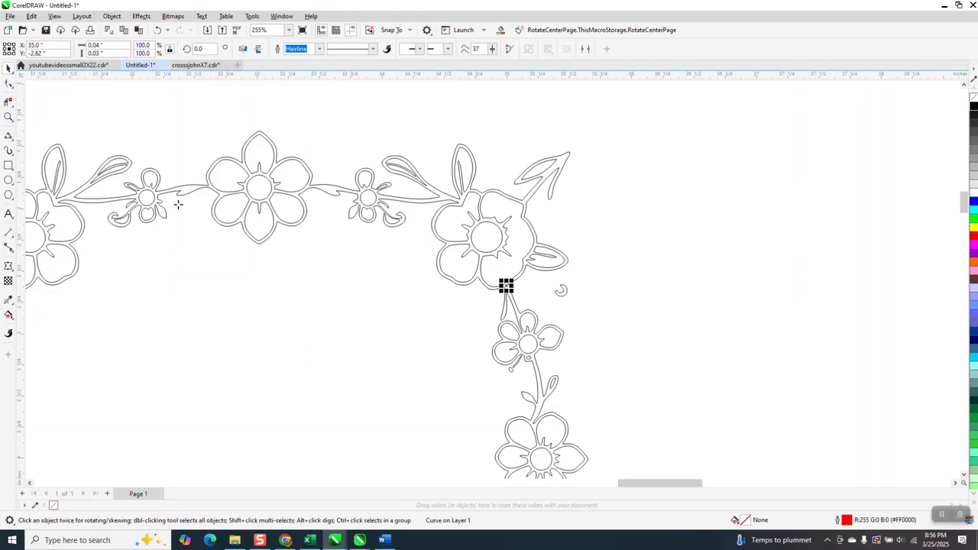
{"action": "left_click", "coordinate": [267, 176]}
{"action": "scroll", "coordinate": [229, 181], "scroll_direction": "down", "scroll_amount": 3}
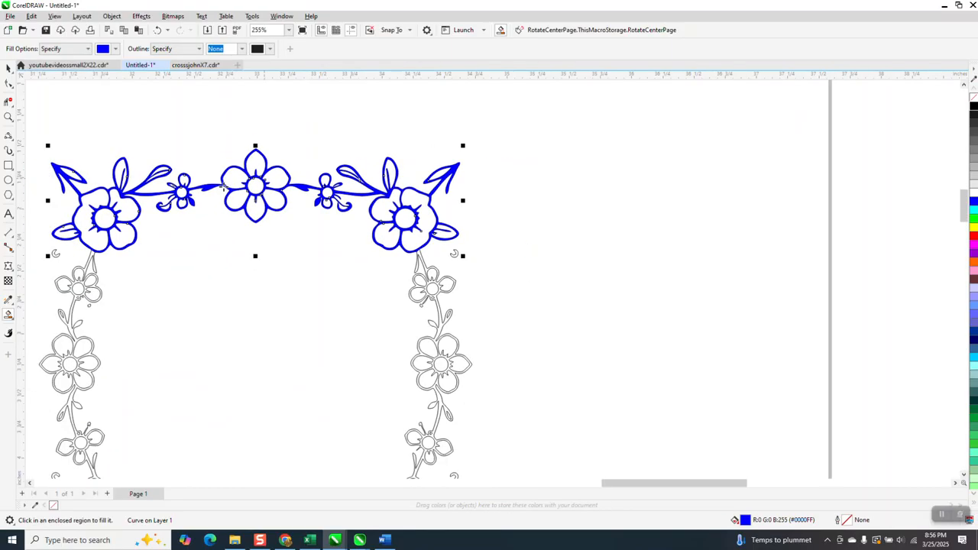
{"action": "scroll", "coordinate": [314, 218], "scroll_direction": "down", "scroll_amount": 1}
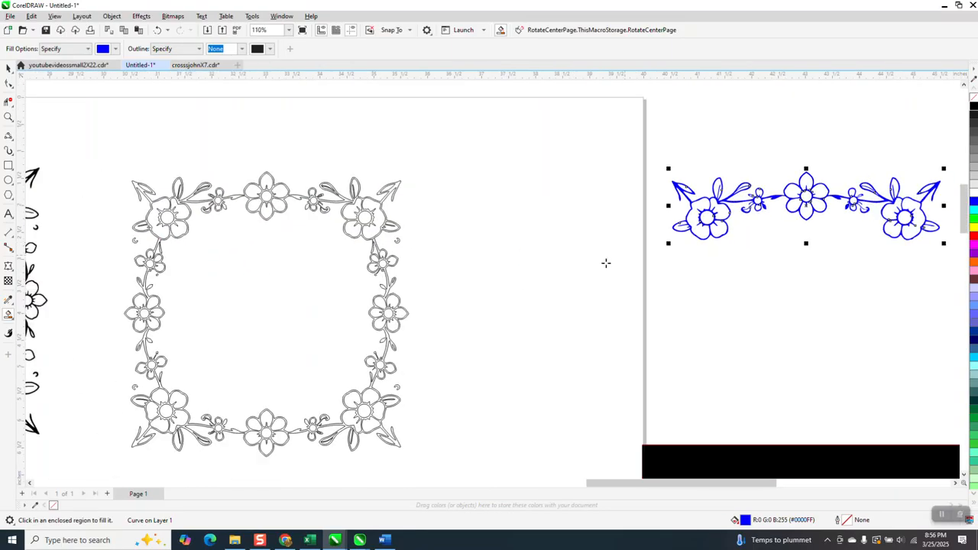
Delete the traced square frame and move the blue top border piece onto the page in its place
{"action": "key", "text": "space"}
{"action": "scroll", "coordinate": [136, 177], "scroll_direction": "down", "scroll_amount": 1}
{"action": "left_click_drag", "start_coordinate": [122, 156], "coordinate": [421, 402]}
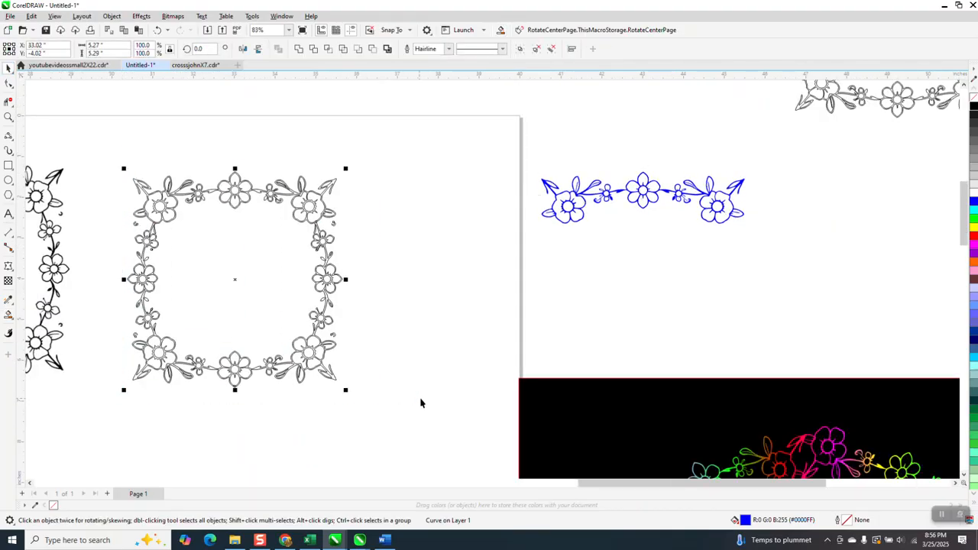
{"action": "key", "text": "Delete"}
{"action": "left_click_drag", "start_coordinate": [620, 205], "coordinate": [344, 205]}
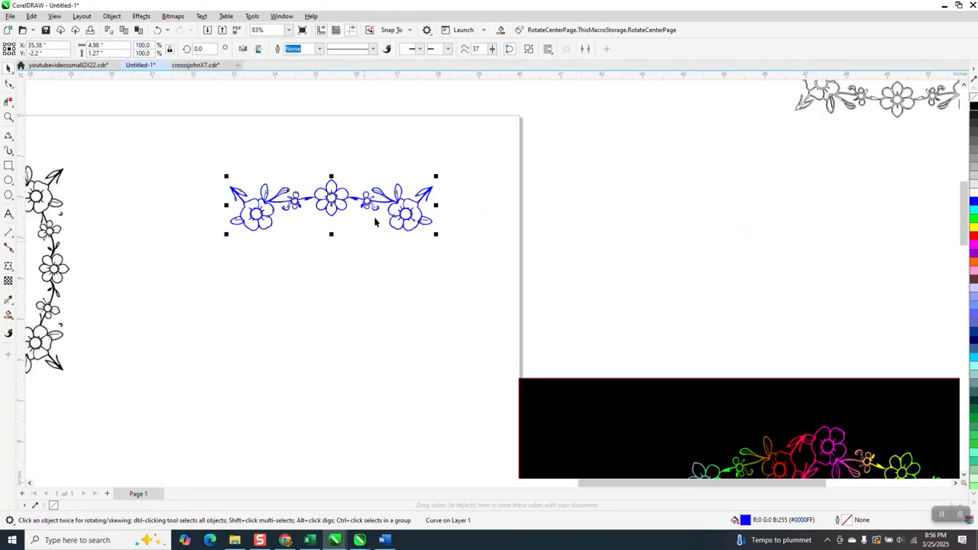
Remove the border piece's fill and give it a black outline
{"action": "left_click", "coordinate": [8, 116]}
{"action": "left_click_drag", "start_coordinate": [162, 151], "coordinate": [512, 292]}
{"action": "left_click", "coordinate": [6, 69]}
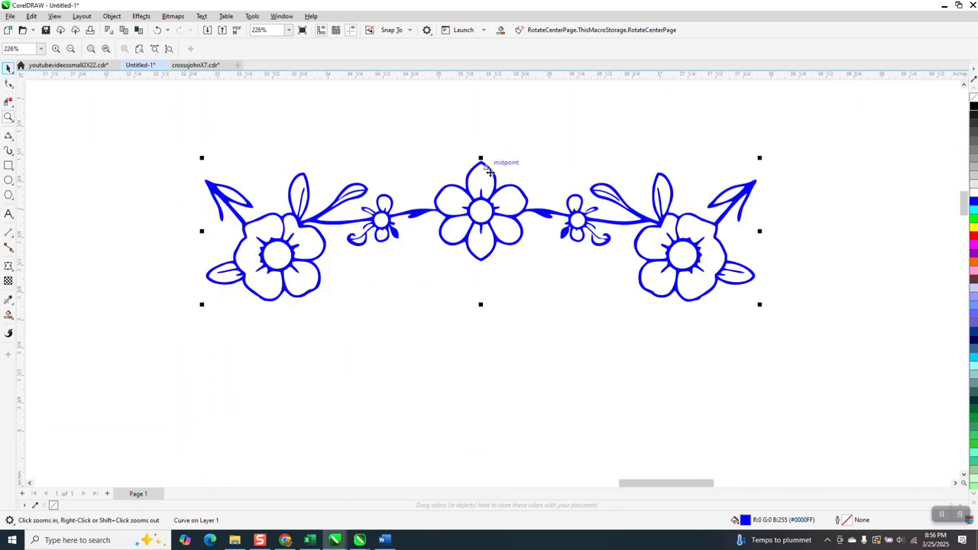
{"action": "left_click", "coordinate": [975, 98]}
{"action": "right_click", "coordinate": [974, 105]}
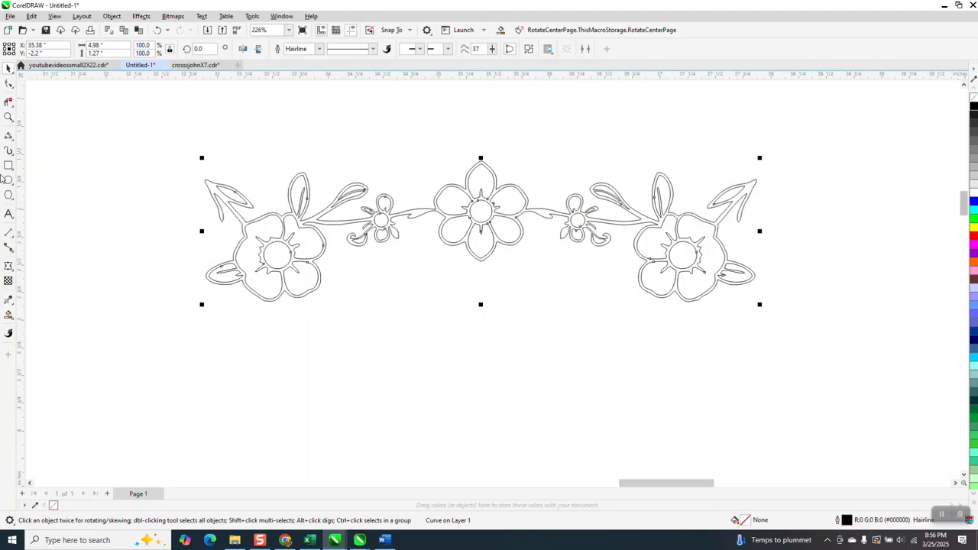
Apply an Envelope to the border piece, pulling its top middle and right edge nodes down slightly to curve it
{"action": "left_click", "coordinate": [11, 274]}
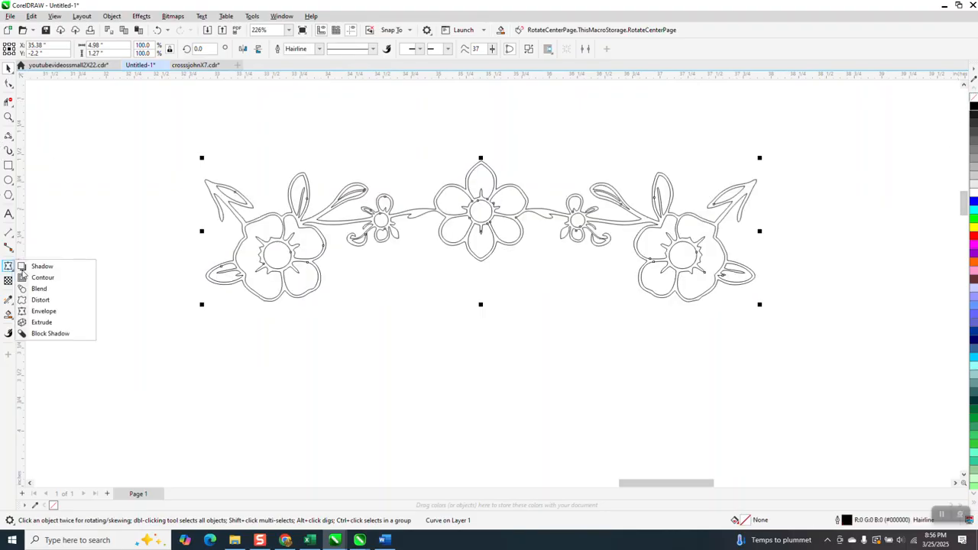
{"action": "left_click", "coordinate": [38, 310]}
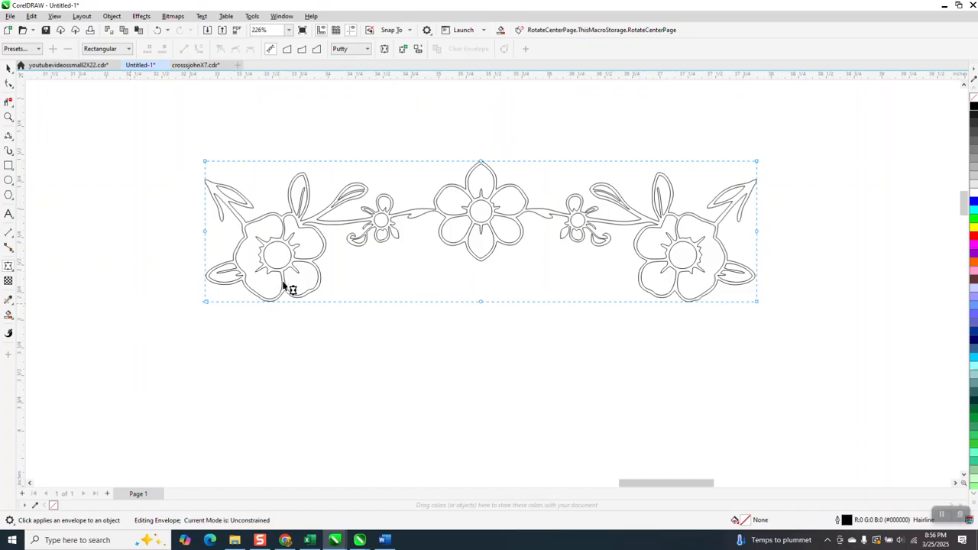
{"action": "left_click_drag", "start_coordinate": [480, 163], "coordinate": [481, 169]}
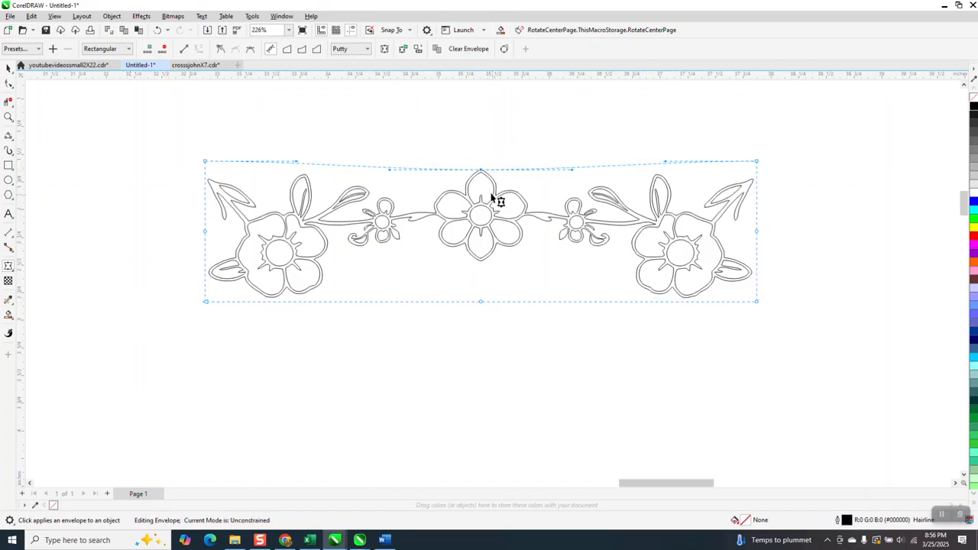
{"action": "left_click_drag", "start_coordinate": [482, 169], "coordinate": [482, 172]}
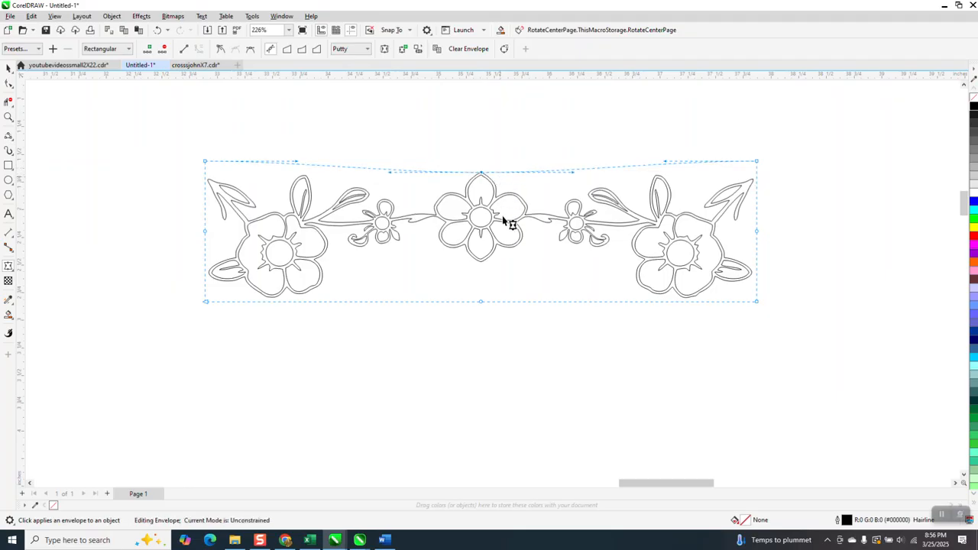
{"action": "left_click_drag", "start_coordinate": [668, 163], "coordinate": [670, 170]}
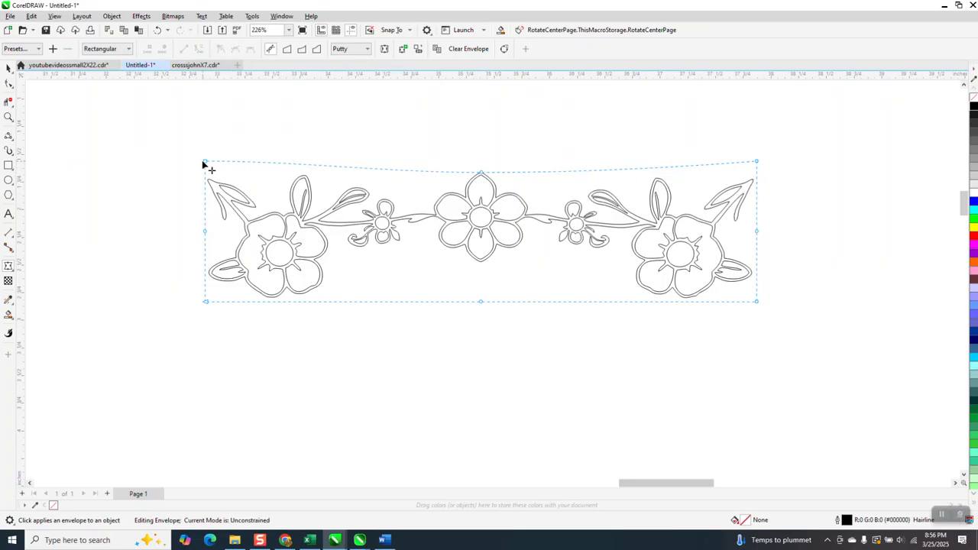
{"action": "left_click", "coordinate": [8, 67]}
Select the red rounded outline and open the Properties docker to view its curve details
{"action": "scroll", "coordinate": [481, 275], "scroll_direction": "down", "scroll_amount": 3}
{"action": "scroll", "coordinate": [483, 260], "scroll_direction": "down", "scroll_amount": 2}
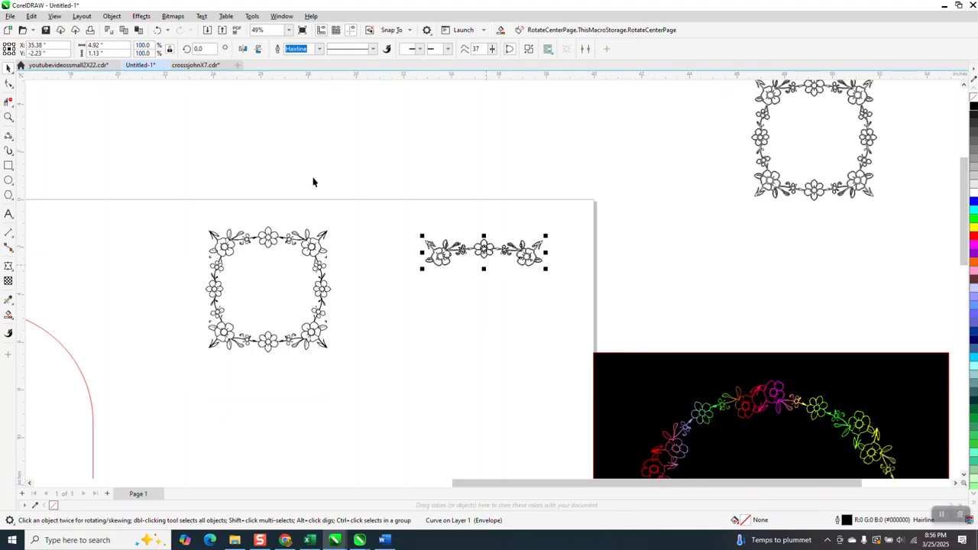
{"action": "scroll", "coordinate": [352, 208], "scroll_direction": "down", "scroll_amount": 1}
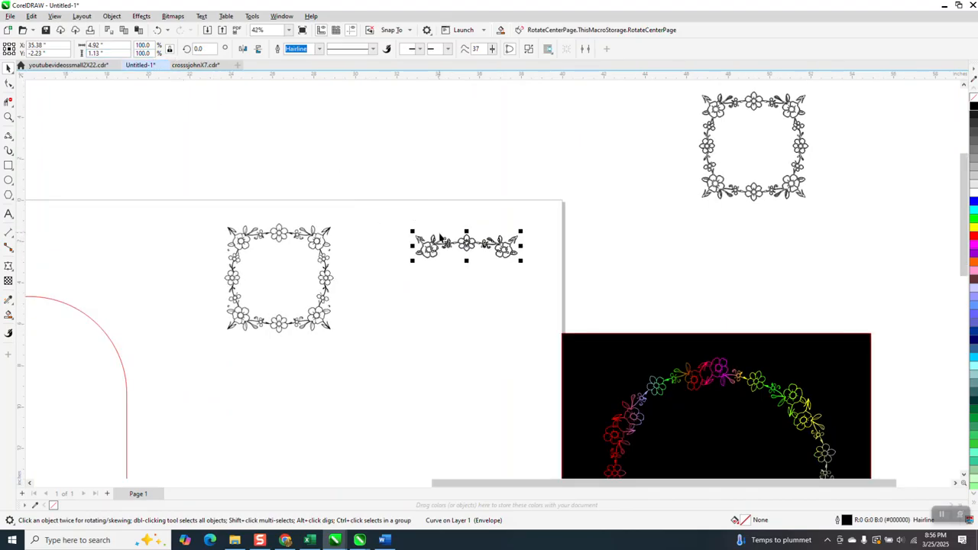
{"action": "left_click", "coordinate": [112, 343]}
{"action": "scroll", "coordinate": [157, 313], "scroll_direction": "down", "scroll_amount": 2}
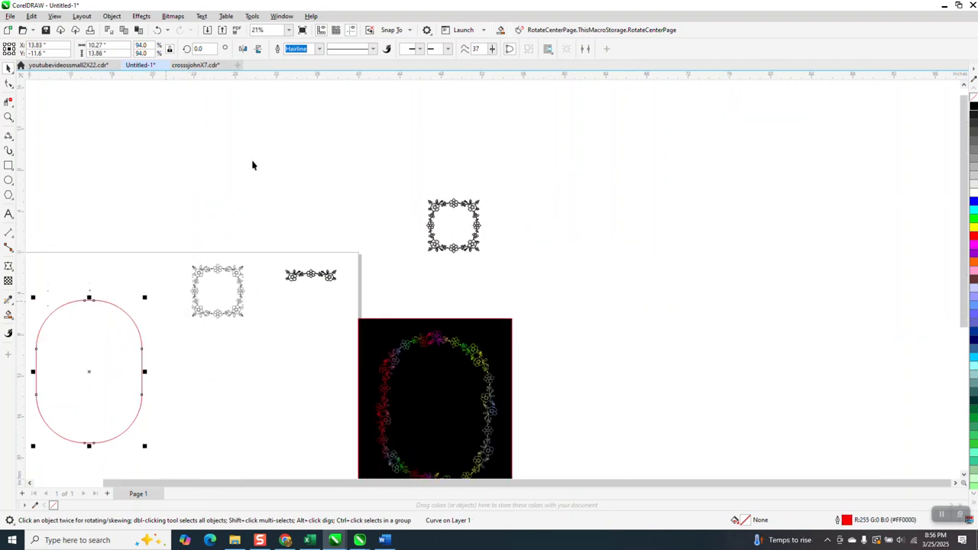
{"action": "left_click", "coordinate": [283, 17]}
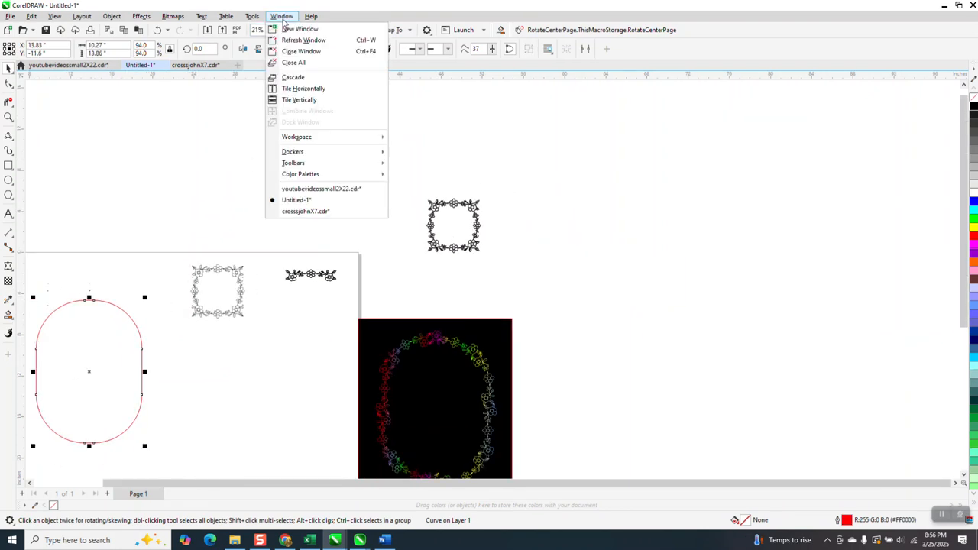
{"action": "left_click", "coordinate": [107, 18]}
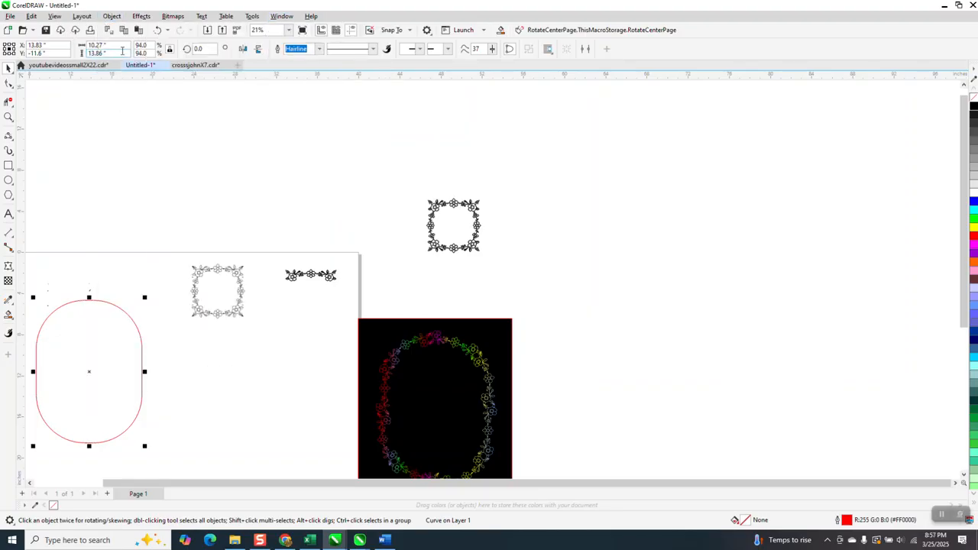
{"action": "left_click", "coordinate": [111, 16]}
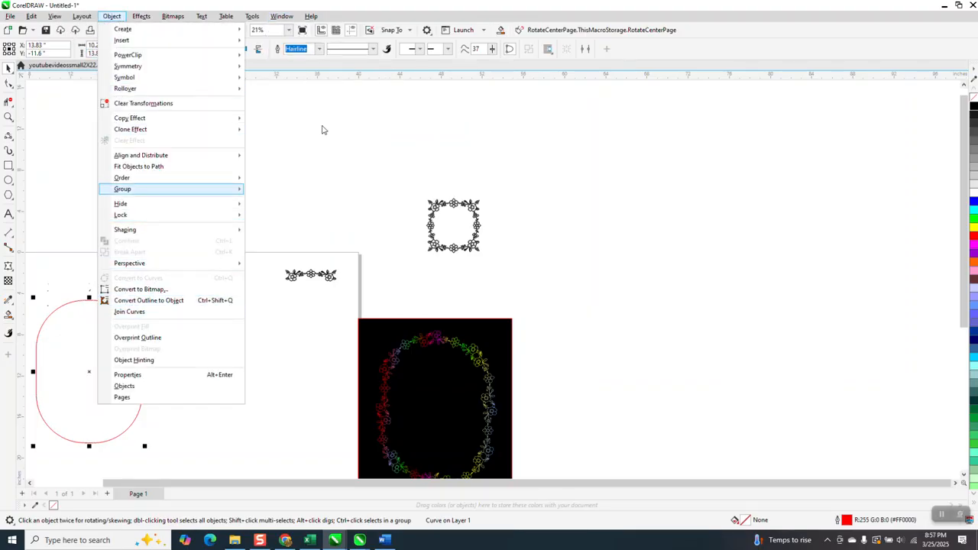
{"action": "left_click", "coordinate": [291, 18]}
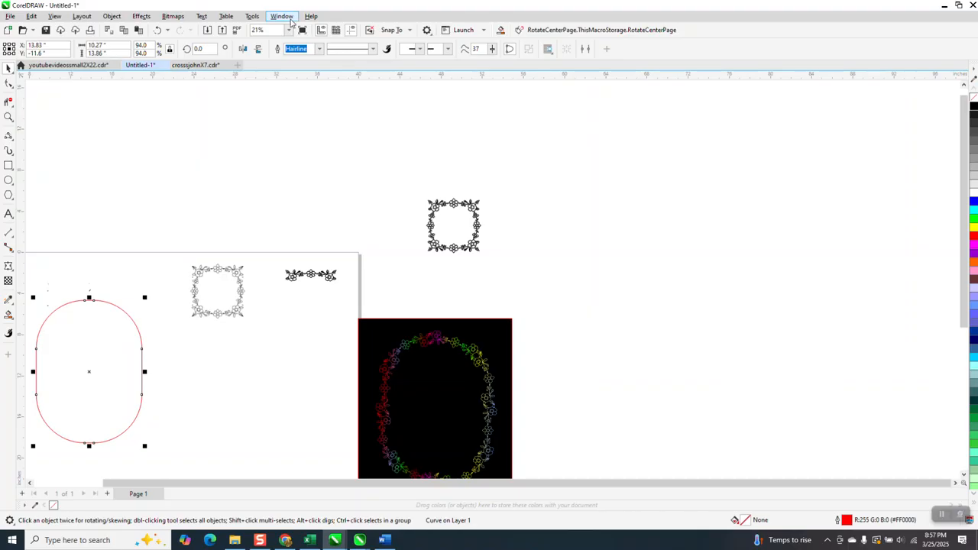
{"action": "left_click", "coordinate": [291, 18]}
{"action": "mouse_move", "coordinate": [342, 155]}
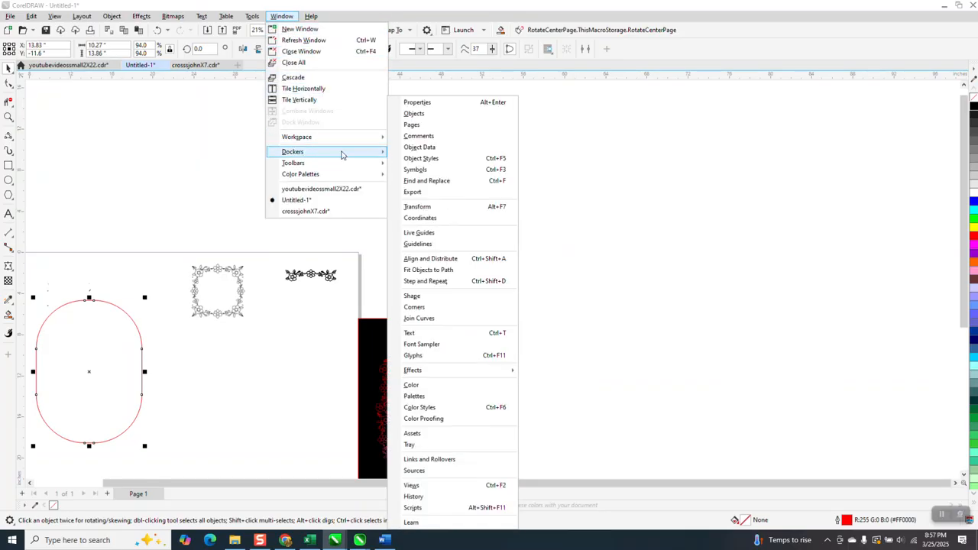
{"action": "left_click", "coordinate": [439, 113]}
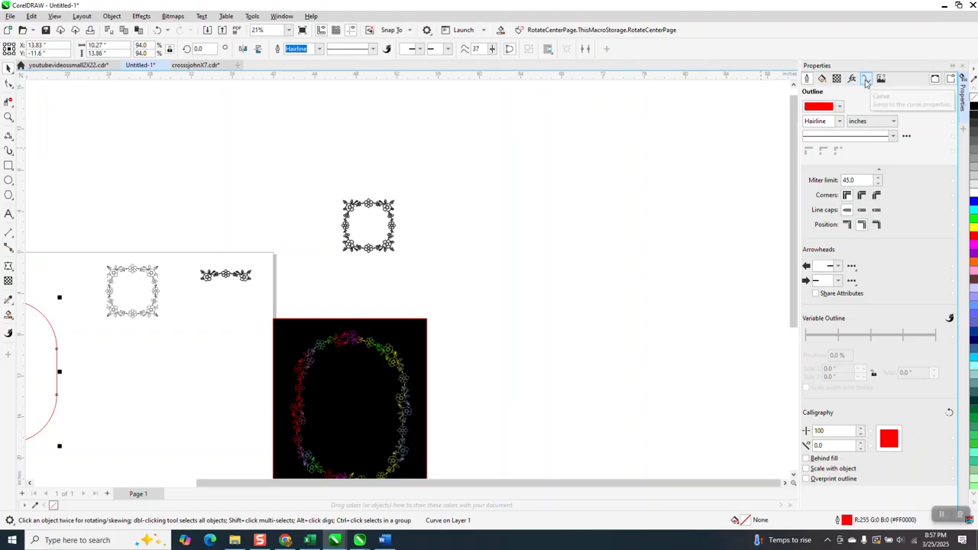
{"action": "left_click", "coordinate": [867, 81]}
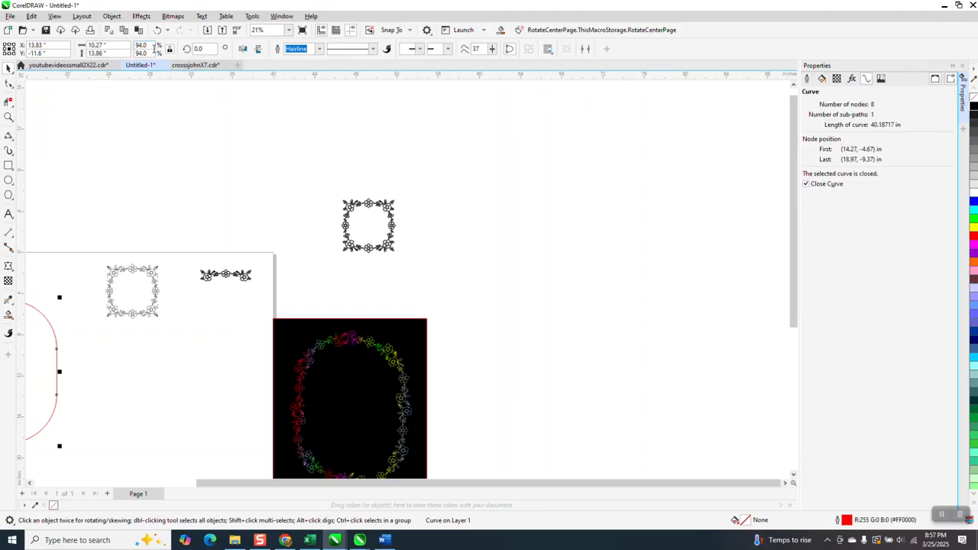
Scale the red rounded outline to 93.7 percent
{"action": "left_click", "coordinate": [145, 45]}
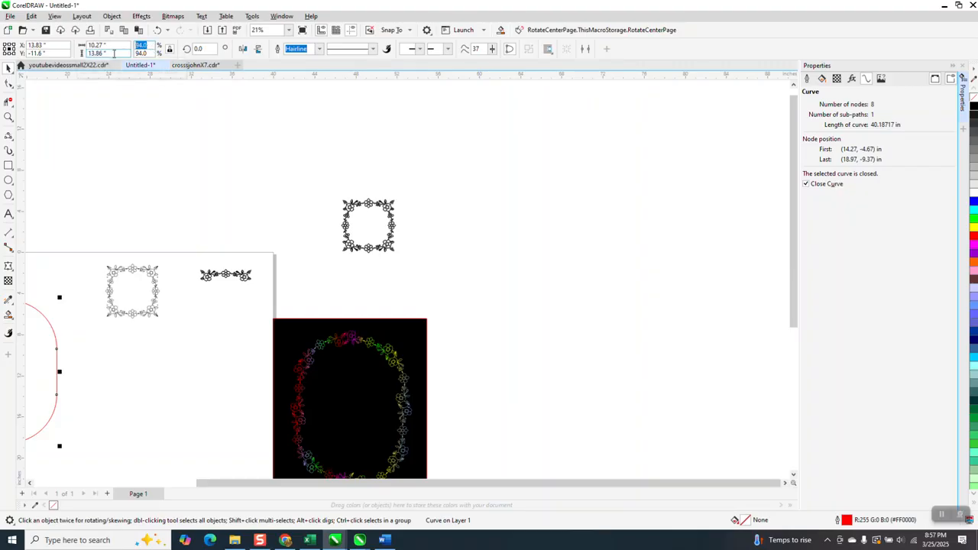
{"action": "type", "text": "9"}
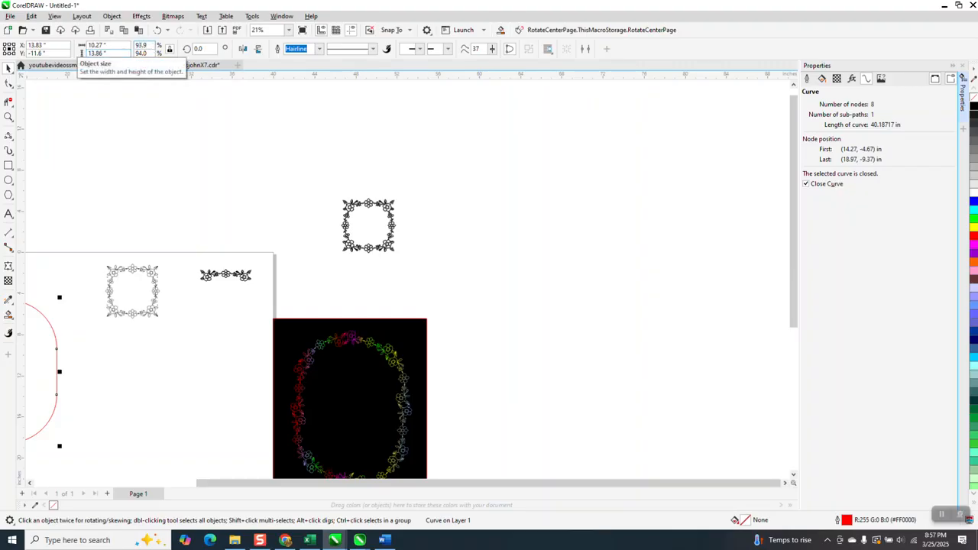
{"action": "type", "text": "3.9"}
{"action": "key", "text": "Return"}
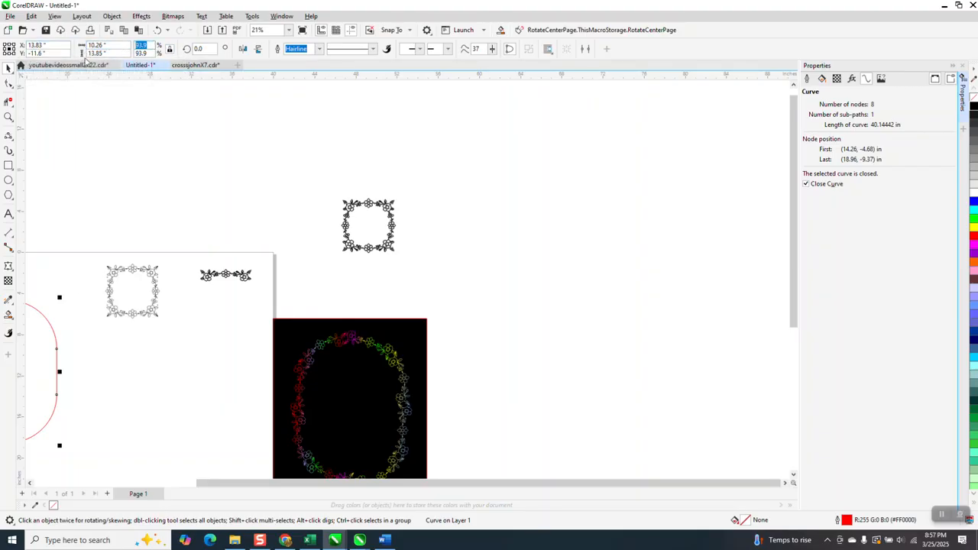
{"action": "type", "text": "9"}
Move the red rounded outline and the border piece off to the side of the page
{"action": "scroll", "coordinate": [308, 229], "scroll_direction": "down", "scroll_amount": 1}
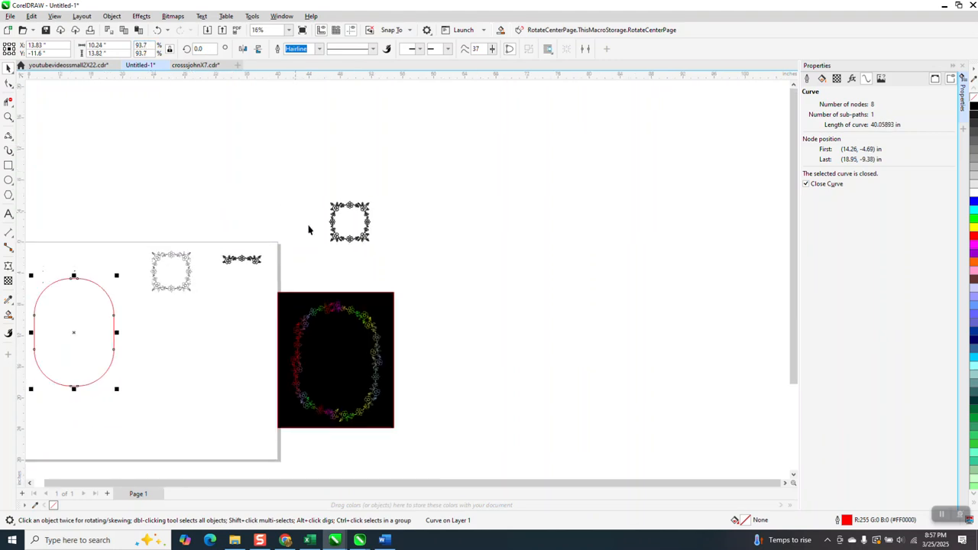
{"action": "left_click_drag", "start_coordinate": [75, 334], "coordinate": [548, 308]}
{"action": "left_click_drag", "start_coordinate": [243, 263], "coordinate": [482, 173]}
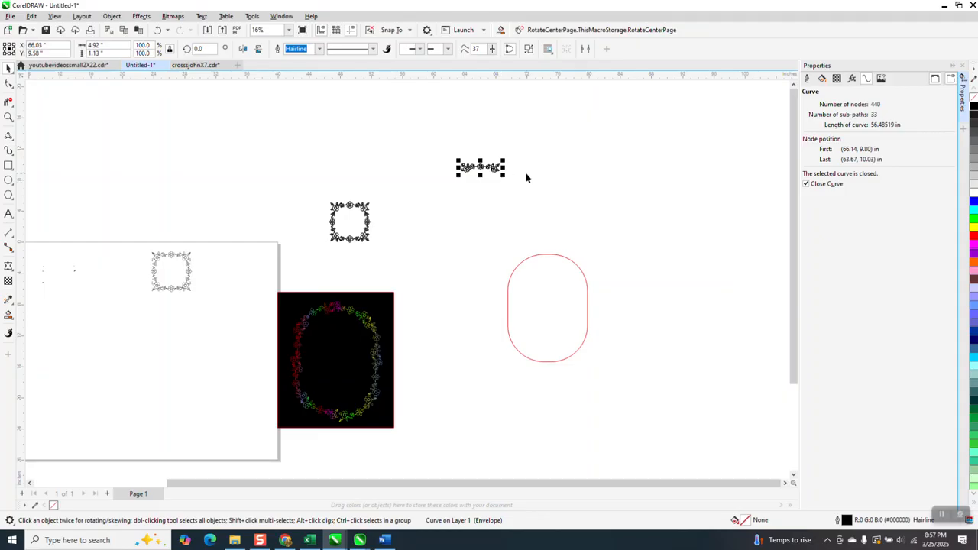
Set the border piece's width to 5 inches
{"action": "left_click", "coordinate": [8, 117]}
{"action": "left_click_drag", "start_coordinate": [395, 127], "coordinate": [650, 239]}
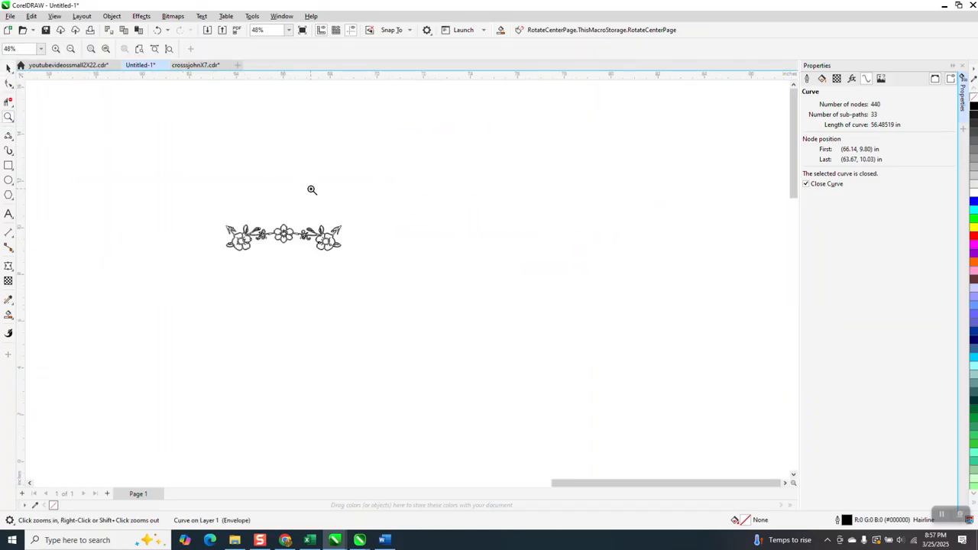
{"action": "left_click", "coordinate": [9, 68]}
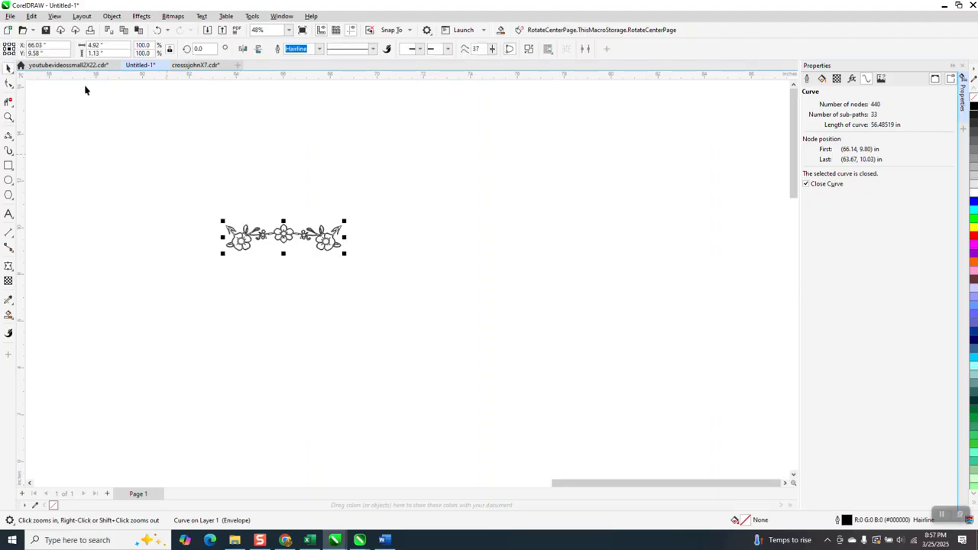
{"action": "left_click", "coordinate": [123, 46]}
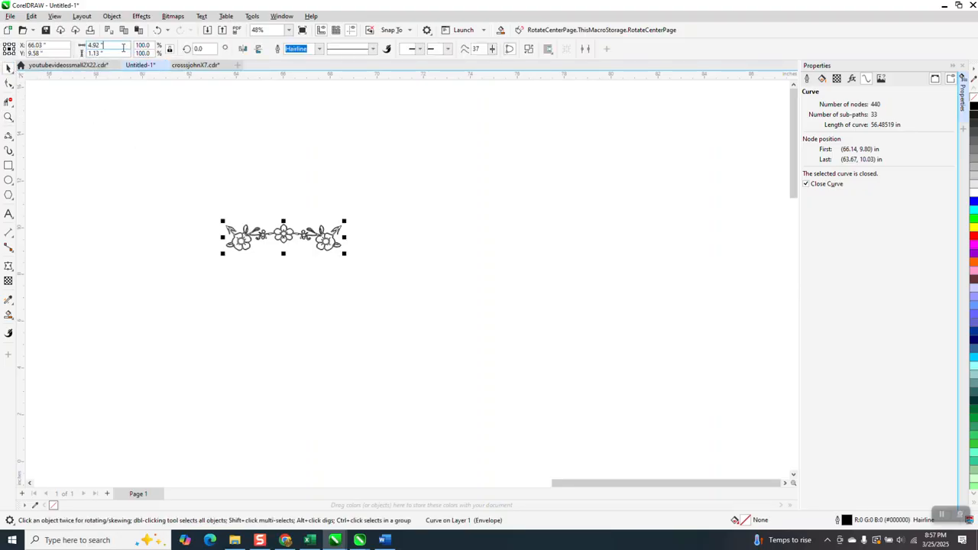
{"action": "double_click", "coordinate": [100, 46]}
{"action": "type", "text": "5"}
{"action": "key", "text": "Return"}
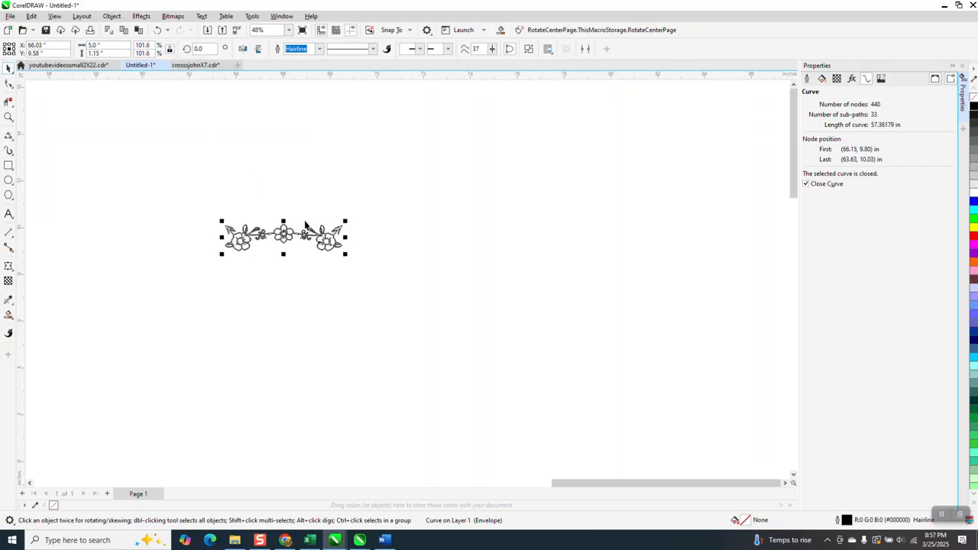
Set the document nudge distance to 5 inches
{"action": "left_click", "coordinate": [362, 126]}
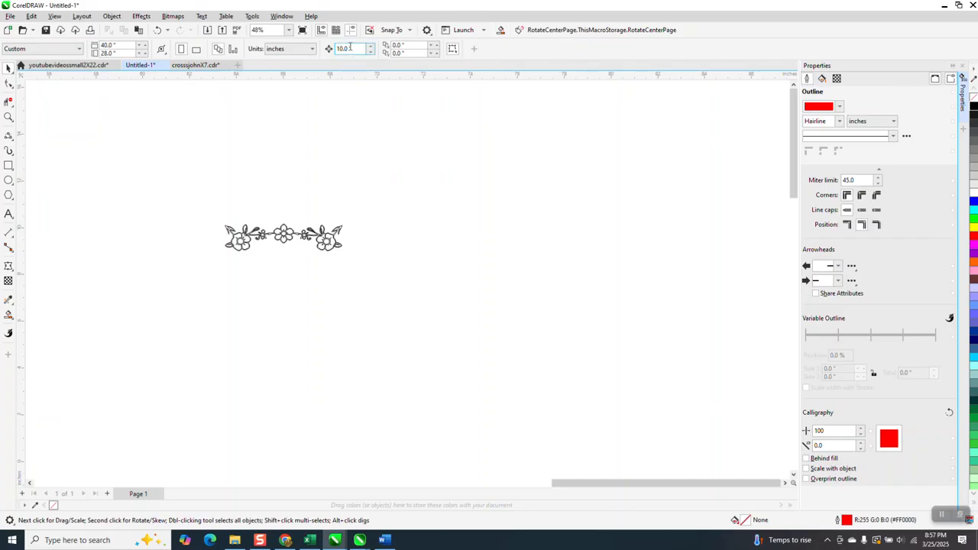
{"action": "left_click", "coordinate": [354, 48]}
{"action": "type", "text": "5"}
{"action": "key", "text": "Return"}
Place a horizontally mirrored duplicate of the border piece 5 inches to the right of the original
{"action": "left_click", "coordinate": [297, 238]}
{"action": "key", "text": "plus"}
{"action": "key", "text": "Right"}
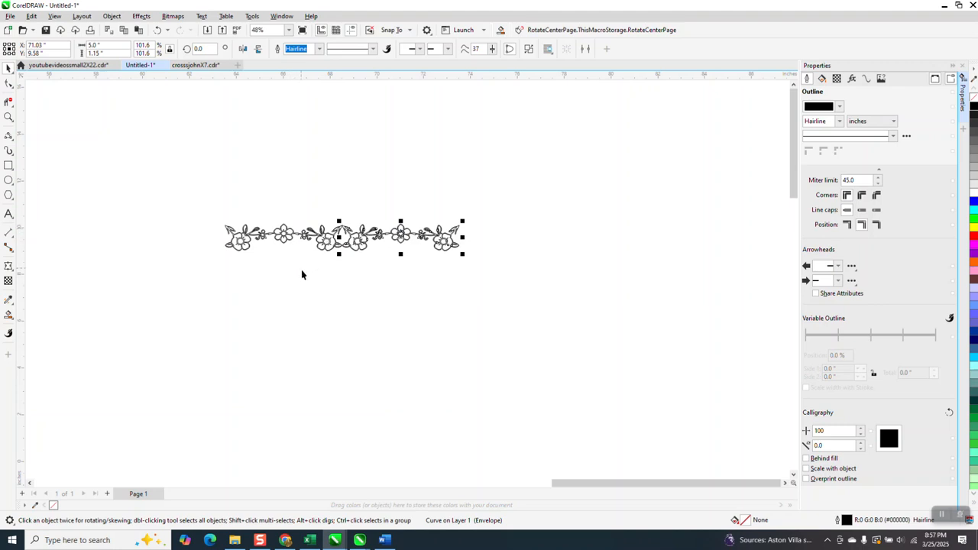
{"action": "left_click", "coordinate": [259, 50]}
Zoom in to examine where the original and mirrored border pieces meet
{"action": "left_click", "coordinate": [9, 117]}
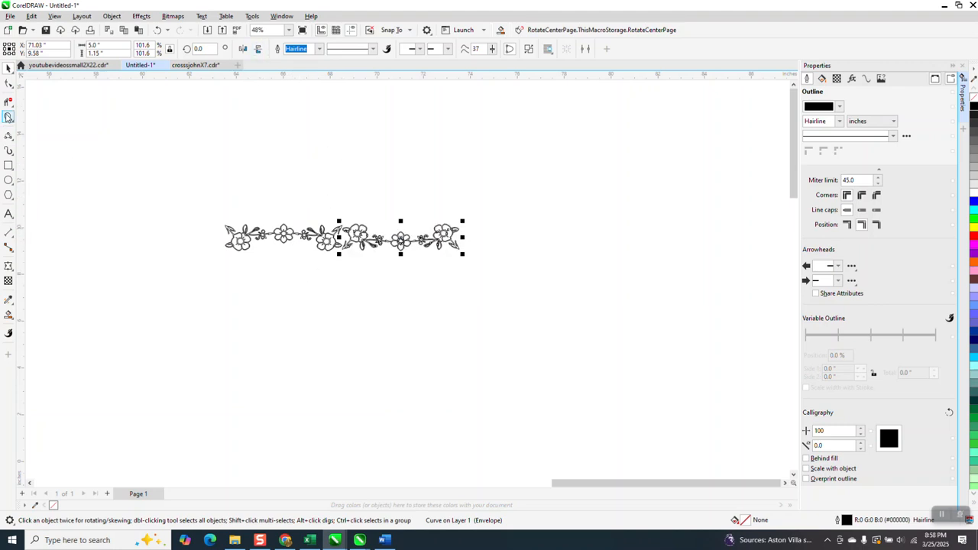
{"action": "left_click_drag", "start_coordinate": [312, 218], "coordinate": [595, 322]}
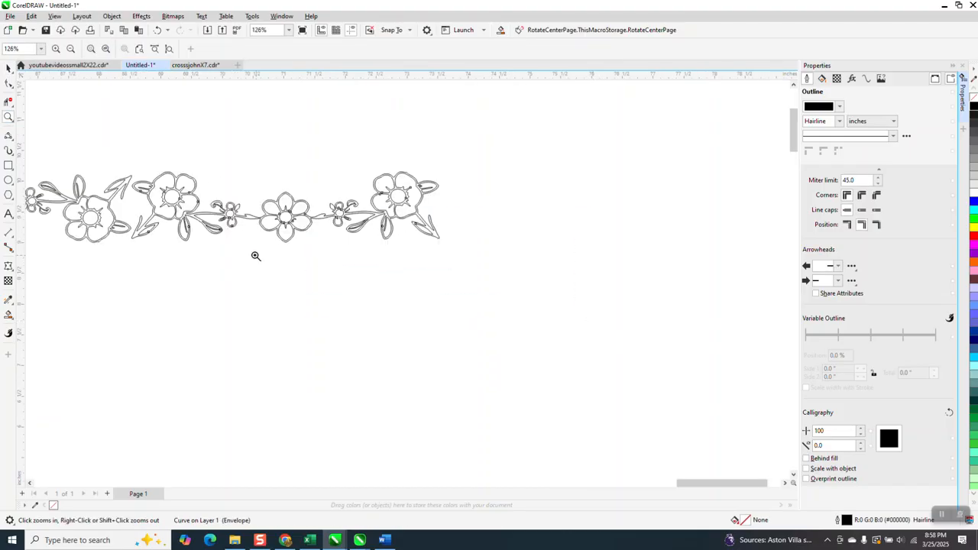
{"action": "left_click_drag", "start_coordinate": [100, 166], "coordinate": [282, 280]}
{"action": "left_click", "coordinate": [8, 69]}
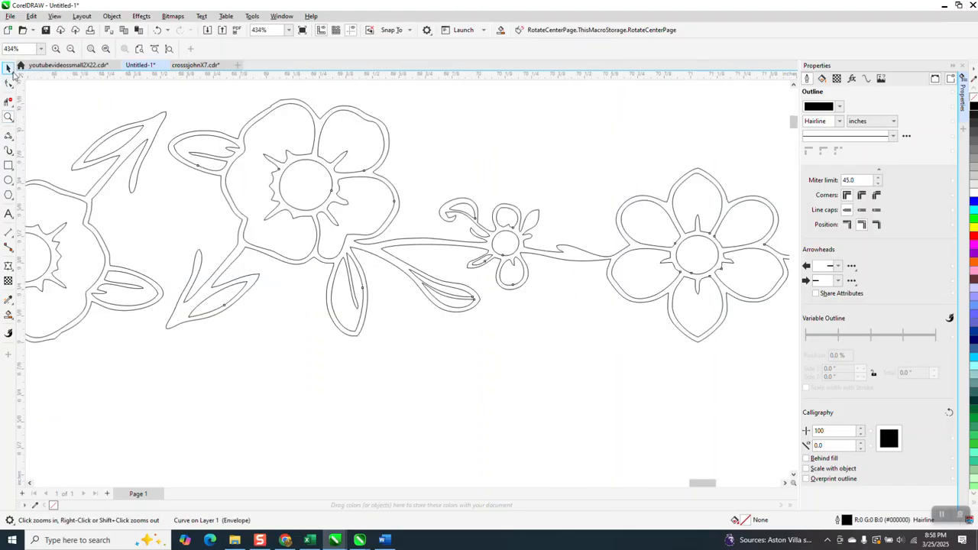
{"action": "left_click", "coordinate": [213, 176]}
{"action": "left_click", "coordinate": [215, 176]}
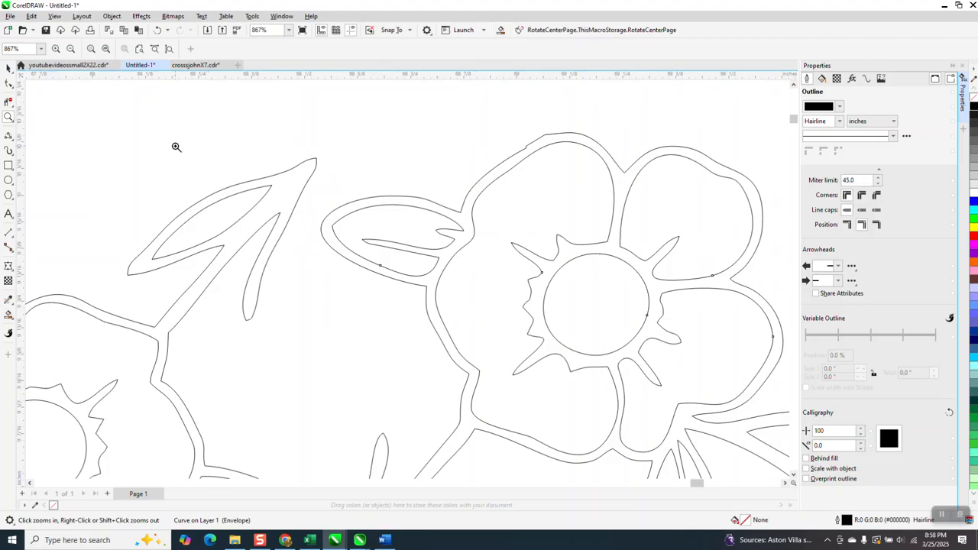
{"action": "scroll", "coordinate": [367, 215], "scroll_direction": "down", "scroll_amount": 1}
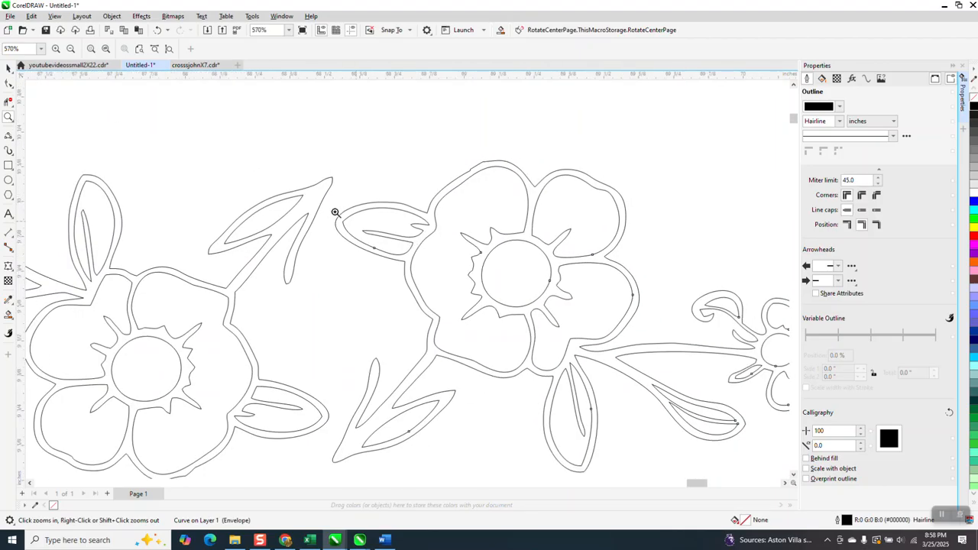
{"action": "key", "text": "space"}
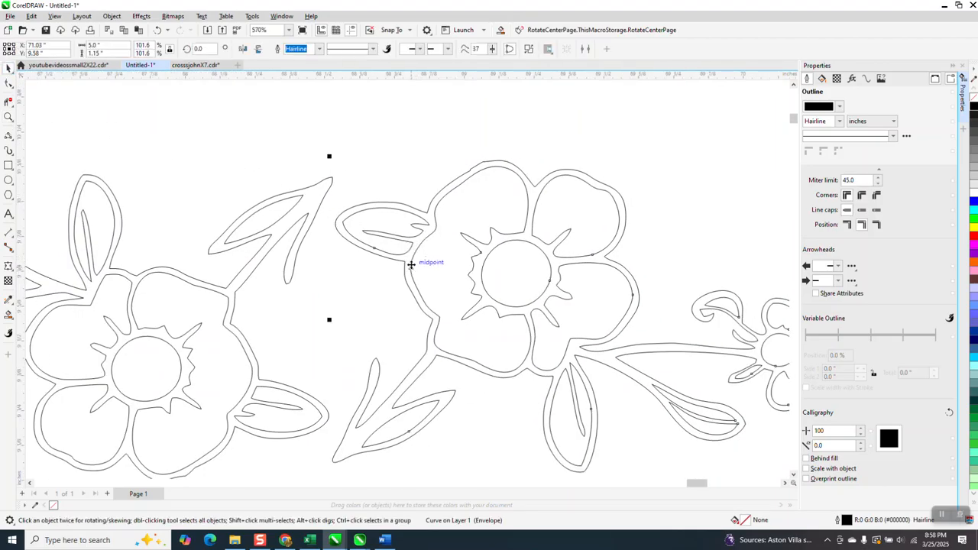
Slide the mirrored piece onto the original so they overlap, and trim away the crossing segments at the joint with Virtual Segment Delete
{"action": "left_click_drag", "start_coordinate": [410, 263], "coordinate": [378, 256]}
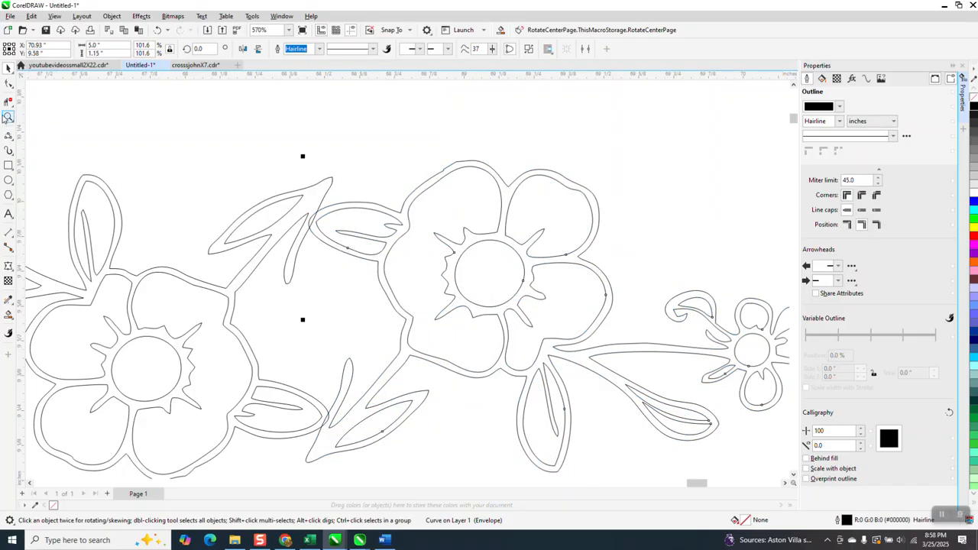
{"action": "left_click", "coordinate": [312, 216]}
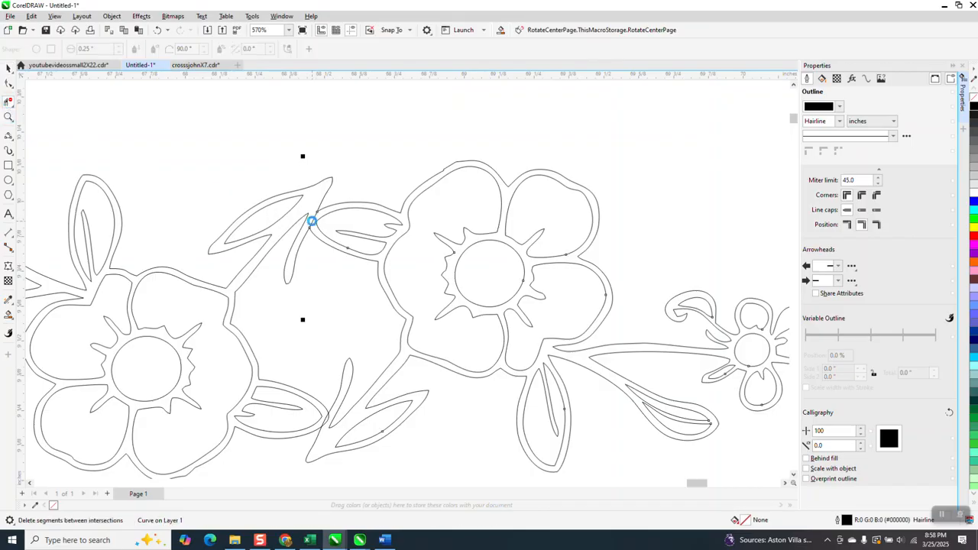
{"action": "left_click", "coordinate": [329, 415]}
{"action": "scroll", "coordinate": [344, 380], "scroll_direction": "down", "scroll_amount": 5}
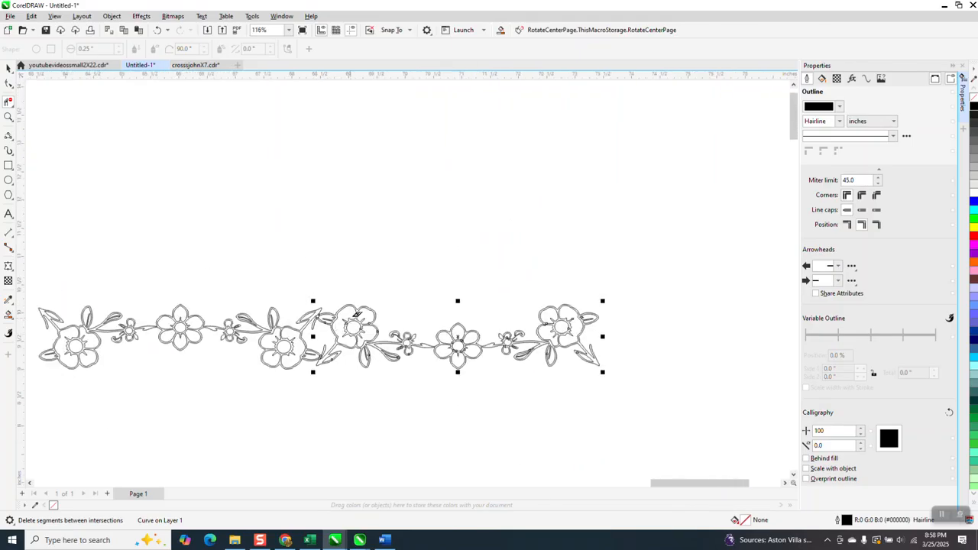
Smart Fill the joined border outline to create a single blue-filled shape with no outline
{"action": "left_click", "coordinate": [8, 314]}
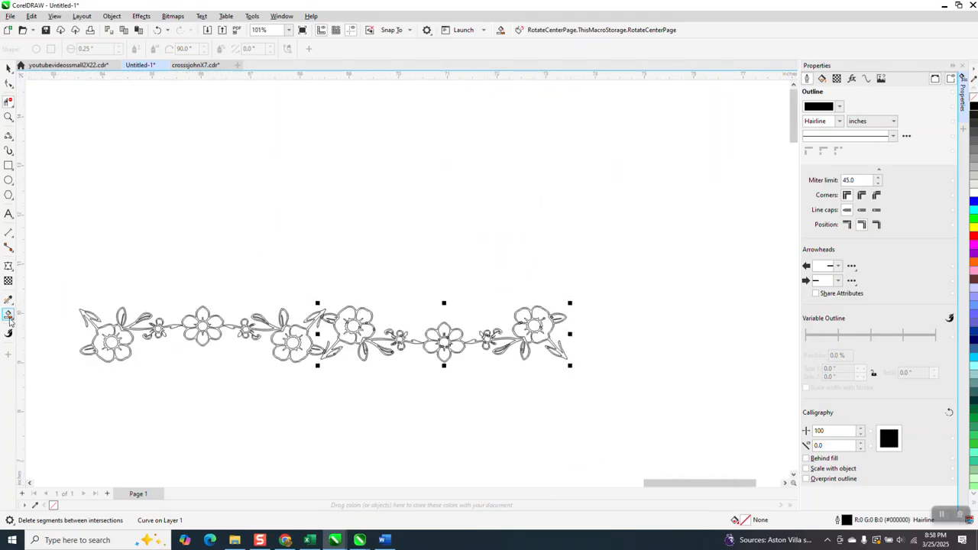
{"action": "left_click", "coordinate": [8, 117]}
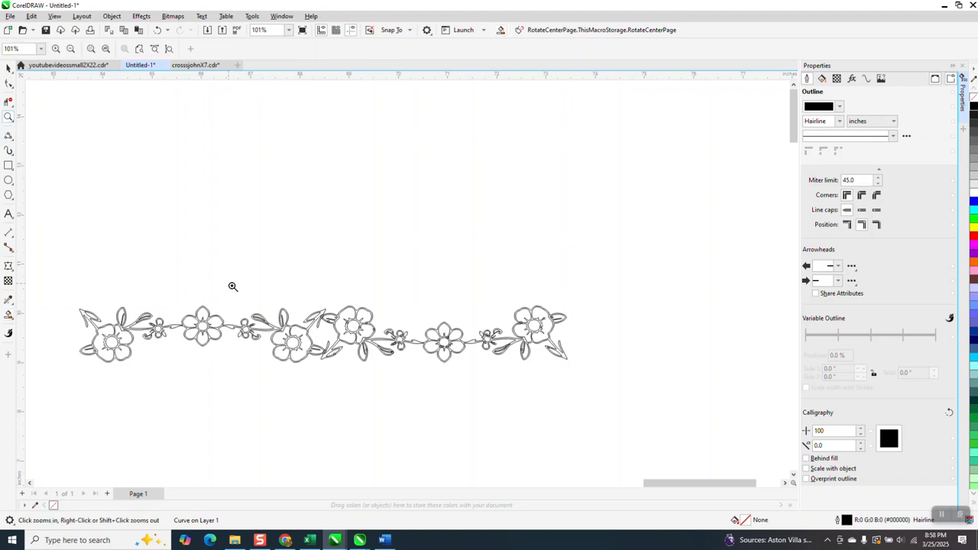
{"action": "left_click_drag", "start_coordinate": [219, 275], "coordinate": [323, 343]}
{"action": "left_click", "coordinate": [8, 314]}
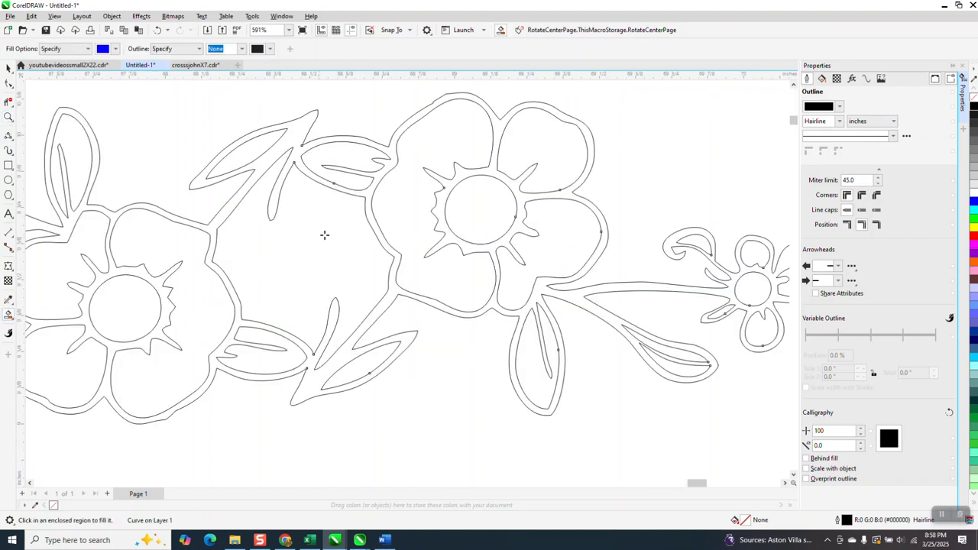
{"action": "left_click", "coordinate": [393, 155]}
{"action": "scroll", "coordinate": [299, 190], "scroll_direction": "down", "scroll_amount": 5}
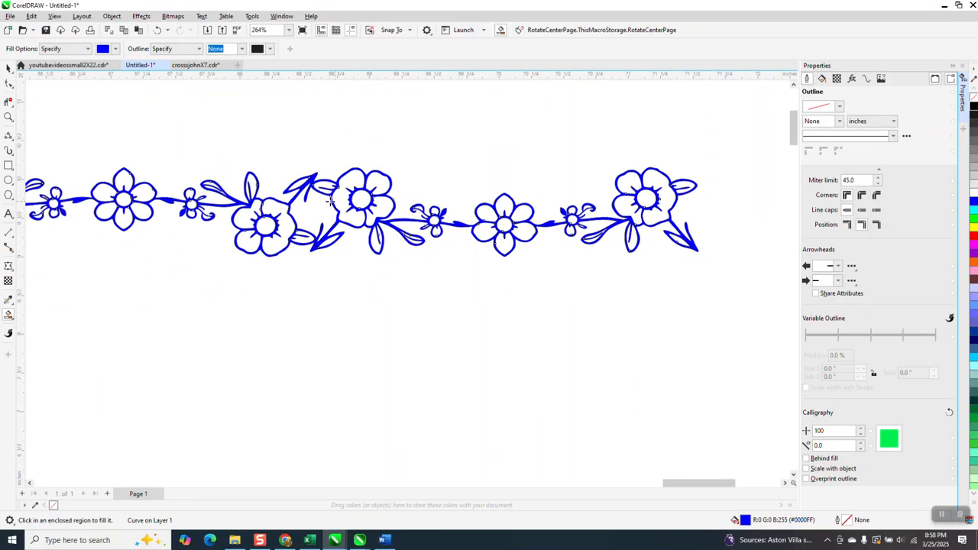
Move the new filled border shape below the outline pieces
{"action": "left_click", "coordinate": [9, 68]}
{"action": "left_click_drag", "start_coordinate": [302, 207], "coordinate": [313, 279]}
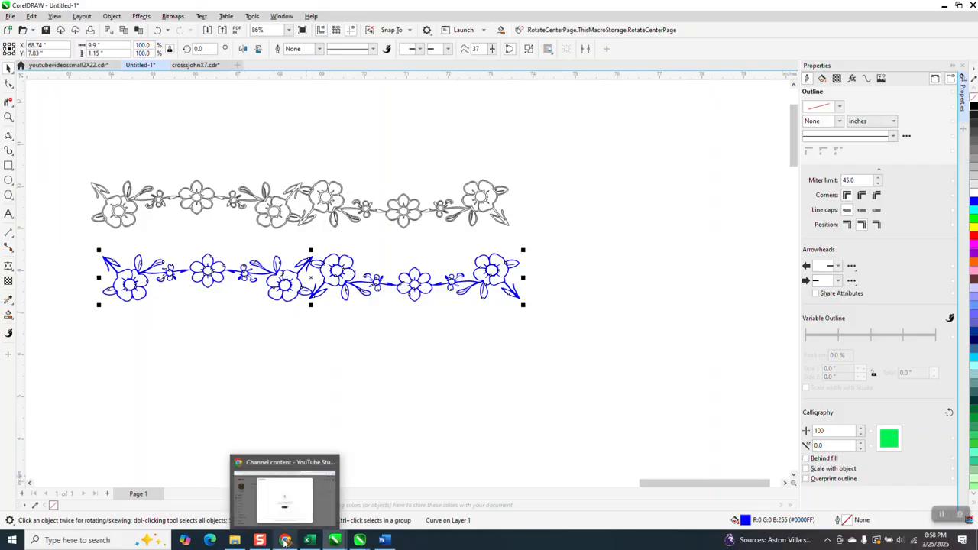
Inspect the curve properties of the red arch shape
{"action": "scroll", "coordinate": [367, 298], "scroll_direction": "down", "scroll_amount": 5}
{"action": "left_click", "coordinate": [423, 432]}
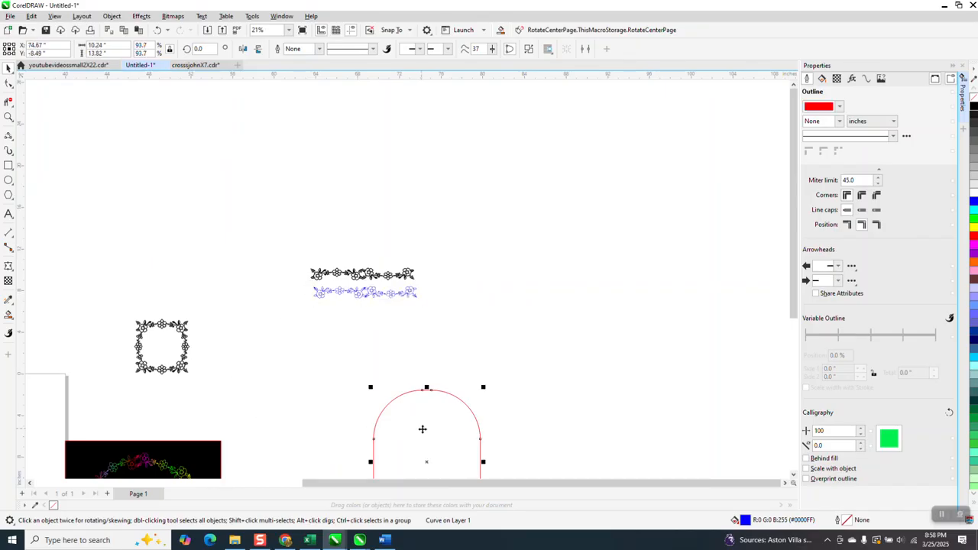
{"action": "left_click", "coordinate": [867, 78]}
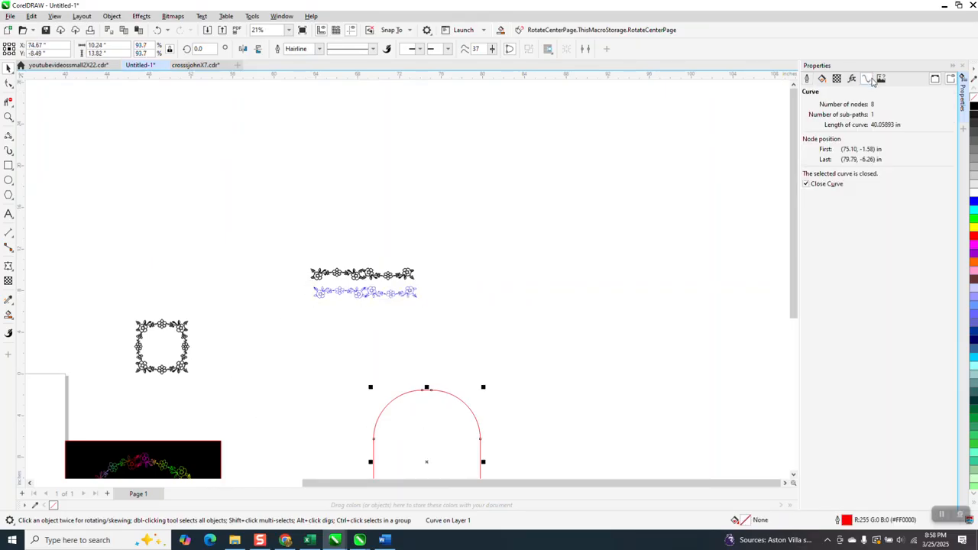
Give the filled border shape a black fill and a black outline
{"action": "left_click", "coordinate": [386, 299]}
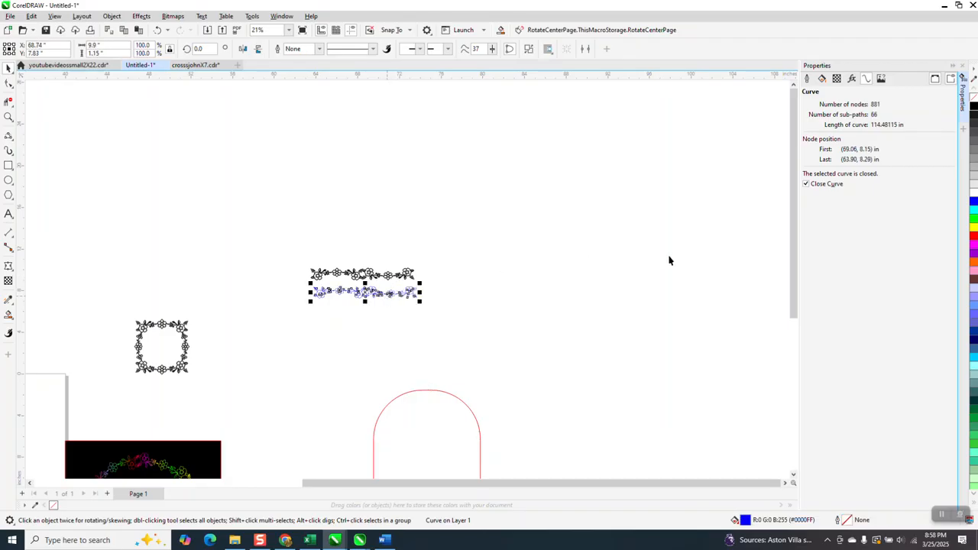
{"action": "left_click", "coordinate": [974, 101]}
{"action": "right_click", "coordinate": [974, 110]}
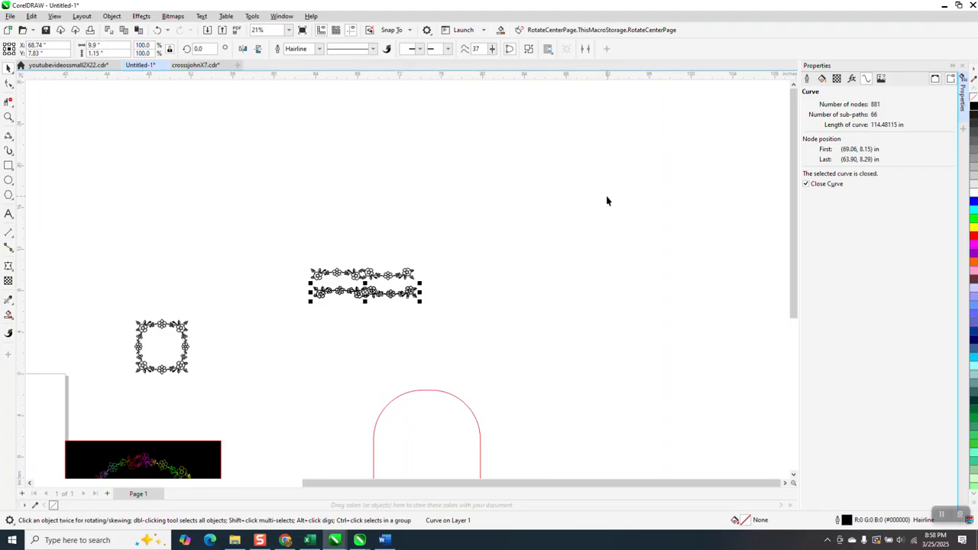
Duplicate the filled border shape to its right and drag the copy back to overlap the first shape's end
{"action": "key", "text": "shift+Right"}
{"action": "key", "text": "shift+Right"}
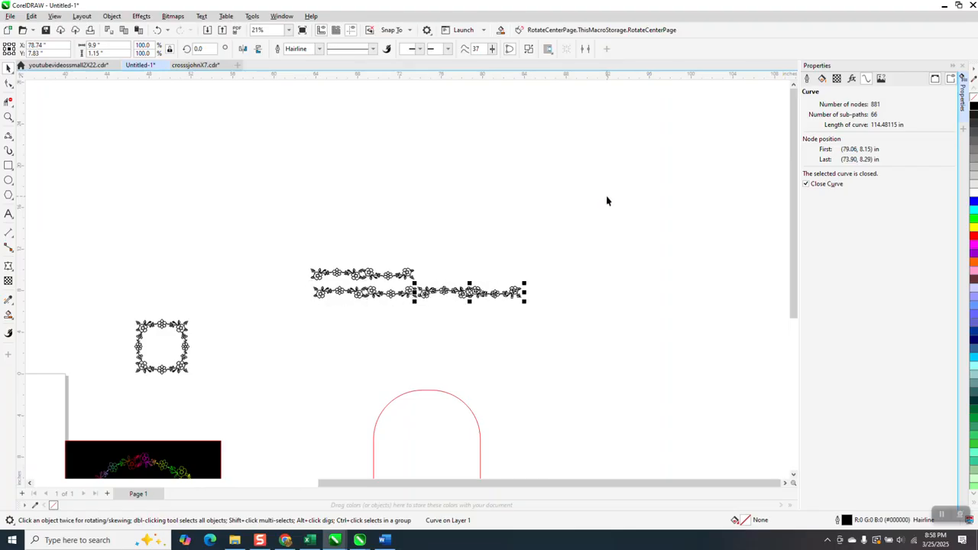
{"action": "left_click", "coordinate": [8, 117]}
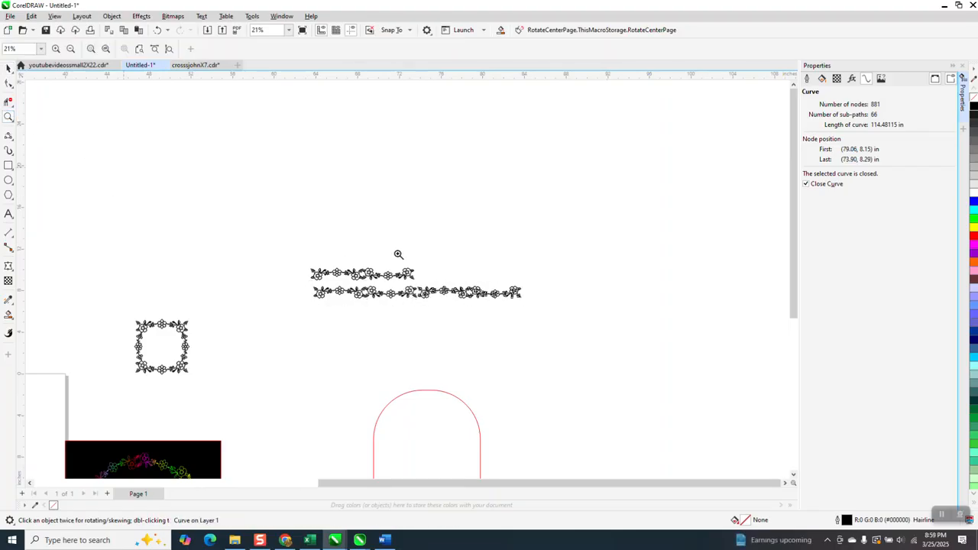
{"action": "left_click_drag", "start_coordinate": [392, 278], "coordinate": [489, 319]}
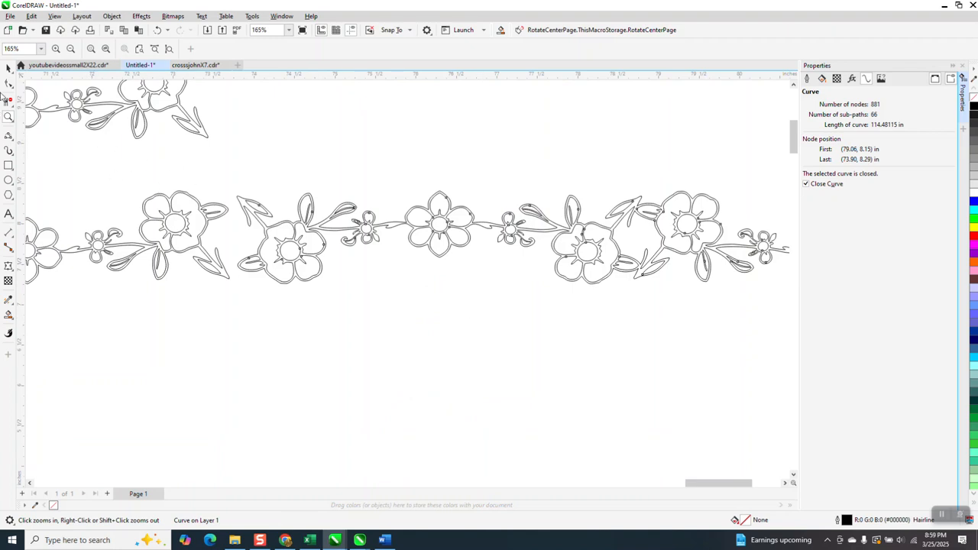
{"action": "left_click", "coordinate": [9, 67]}
{"action": "mouse_move", "coordinate": [269, 226]}
{"action": "left_mouse_down"}
{"action": "mouse_move", "coordinate": [267, 237]}
{"action": "mouse_move", "coordinate": [252, 232]}
{"action": "left_mouse_up"}
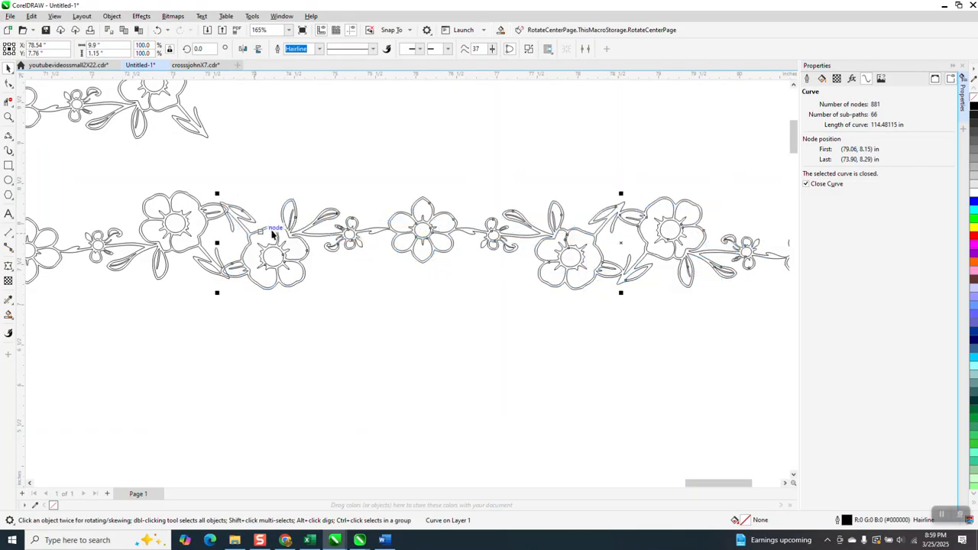
Set the document nudge distance to 0.01 inches
{"action": "left_click", "coordinate": [9, 116]}
{"action": "left_click_drag", "start_coordinate": [182, 183], "coordinate": [336, 307]}
{"action": "left_click", "coordinate": [8, 69]}
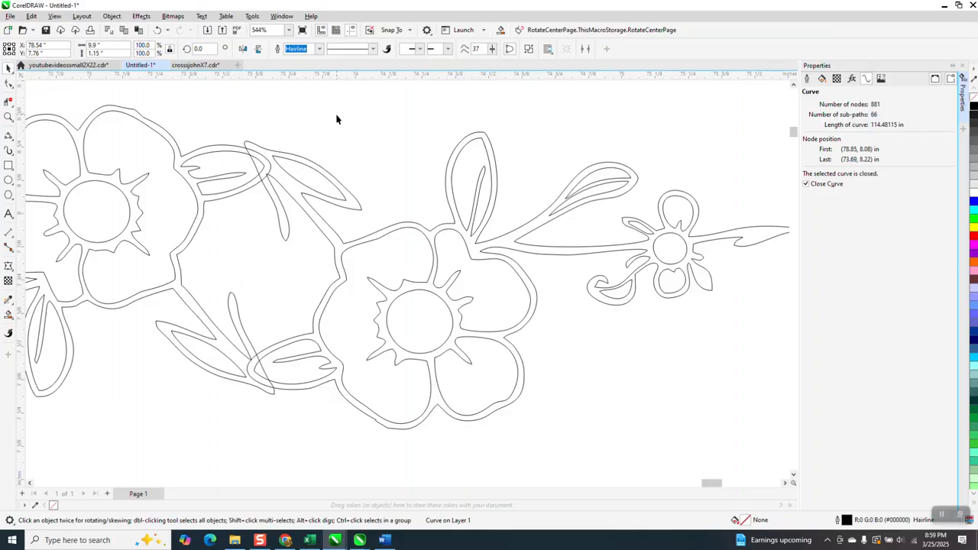
{"action": "left_click", "coordinate": [337, 117]}
{"action": "left_click_drag", "start_coordinate": [357, 48], "coordinate": [294, 55]}
{"action": "type", "text": ".01"}
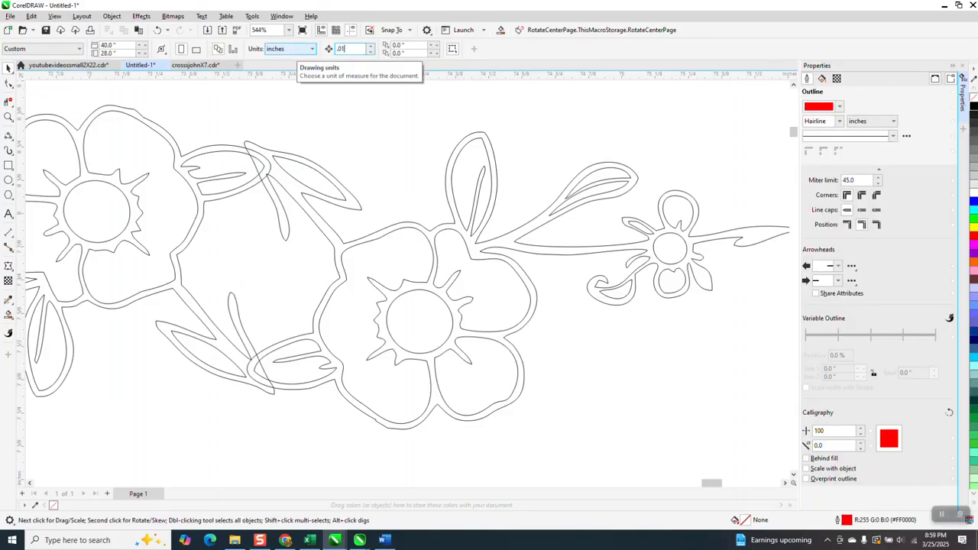
Nudge the copied border shape right by three small steps to line up the joint
{"action": "left_click", "coordinate": [345, 196]}
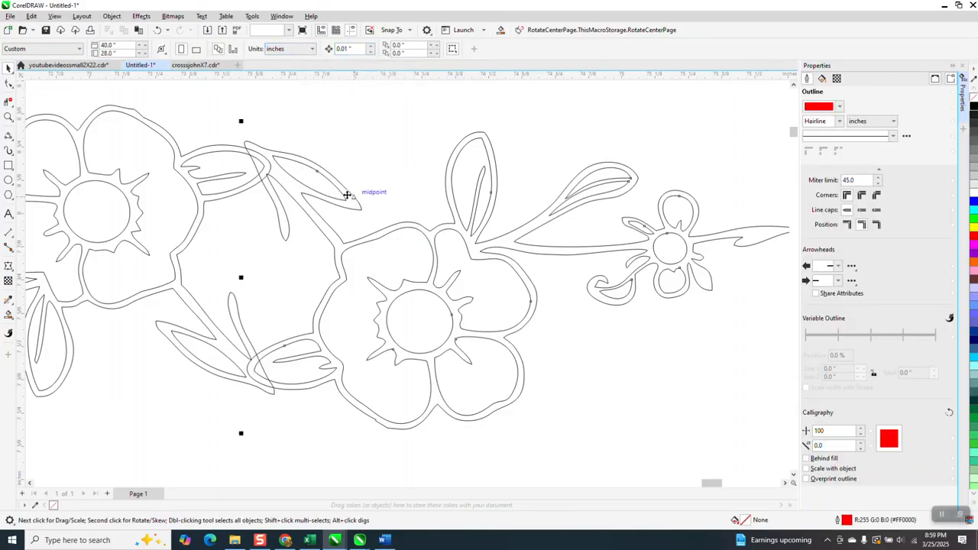
{"action": "key", "text": "Right"}
{"action": "key", "text": "Right"}
{"action": "key", "text": "Right"}
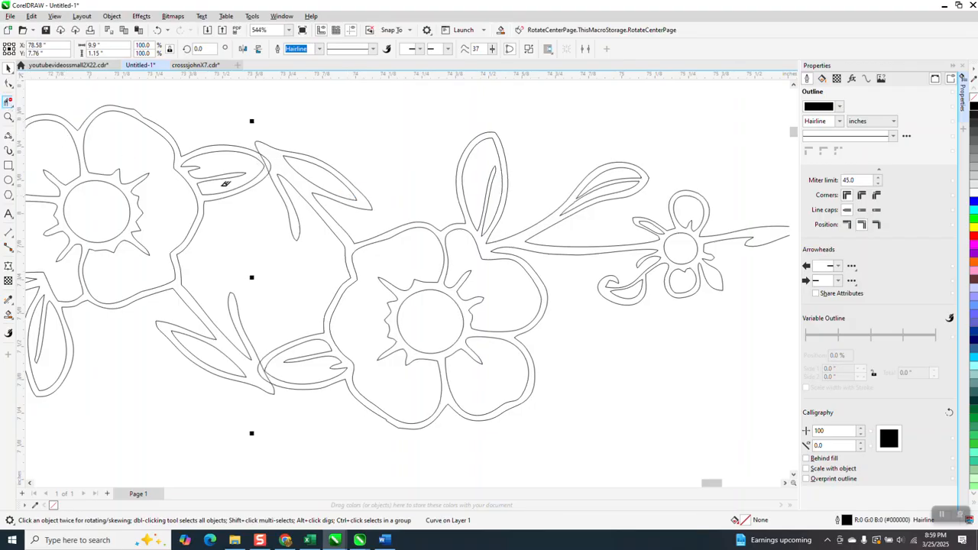
Delete the overlapping segments at the joint between the two filled border shapes
{"action": "left_click", "coordinate": [9, 102]}
{"action": "left_click", "coordinate": [267, 157]}
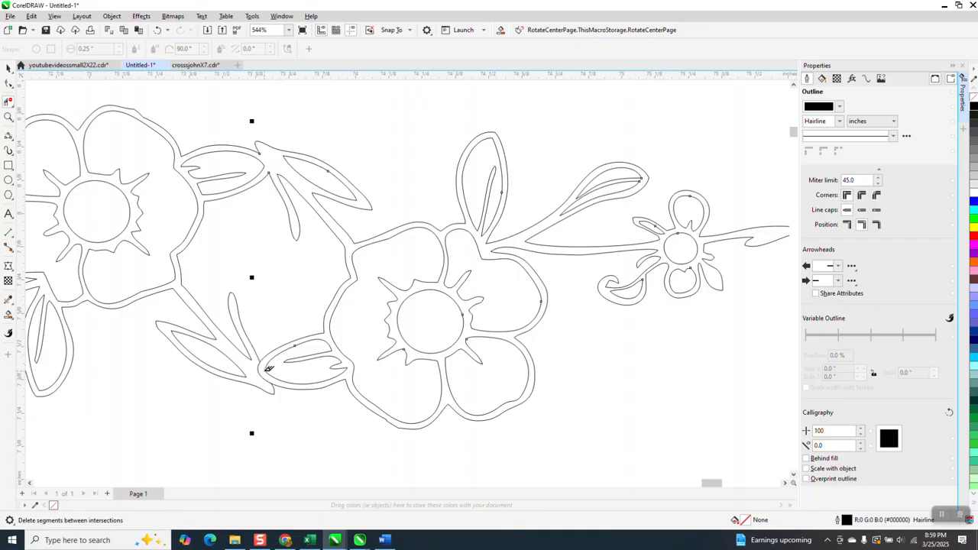
{"action": "scroll", "coordinate": [329, 260], "scroll_direction": "down", "scroll_amount": 7}
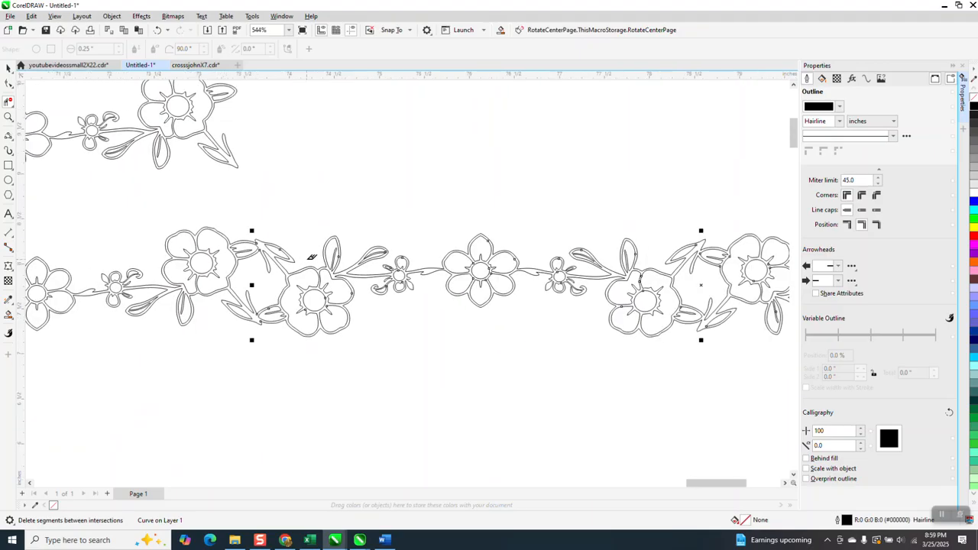
Select both filled border shapes and weld them into one curve
{"action": "left_click", "coordinate": [9, 68]}
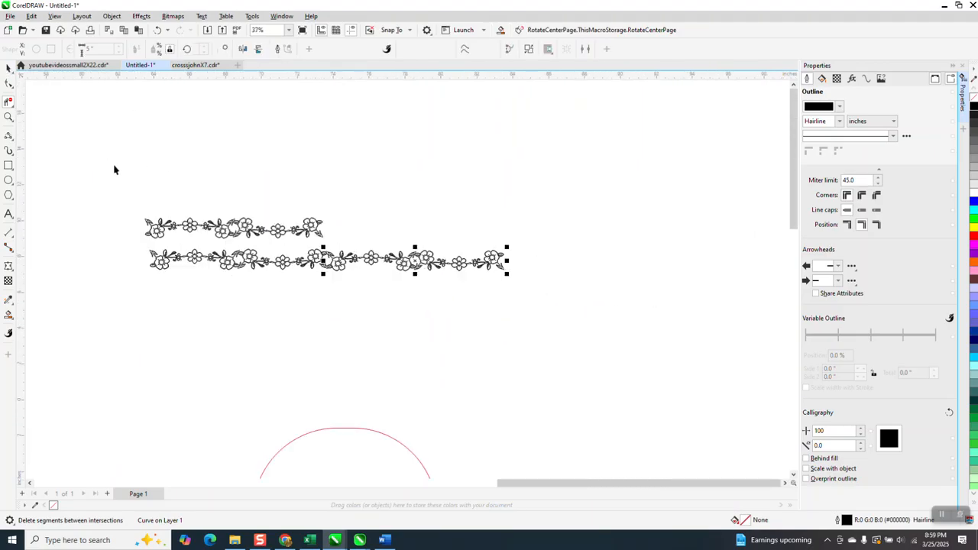
{"action": "left_click_drag", "start_coordinate": [123, 232], "coordinate": [529, 331]}
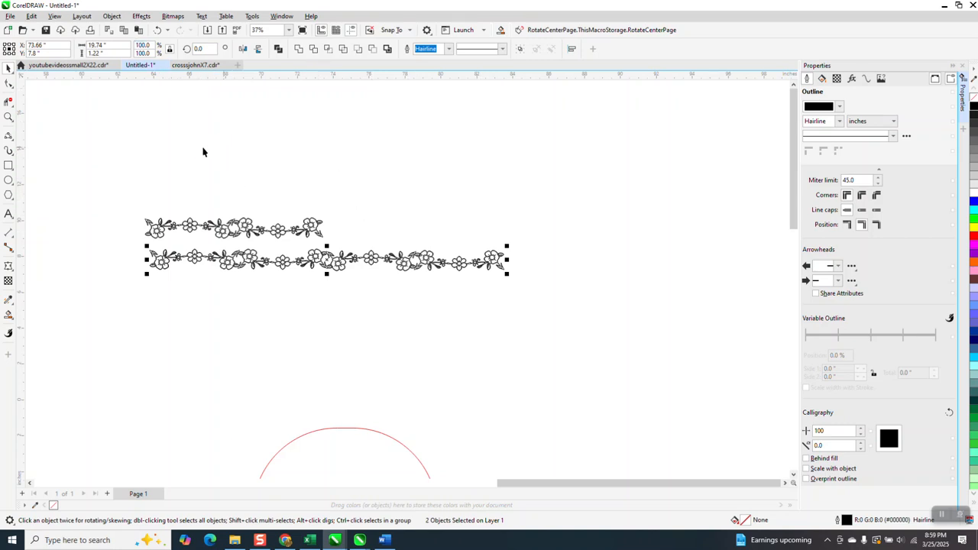
{"action": "left_click", "coordinate": [297, 49]}
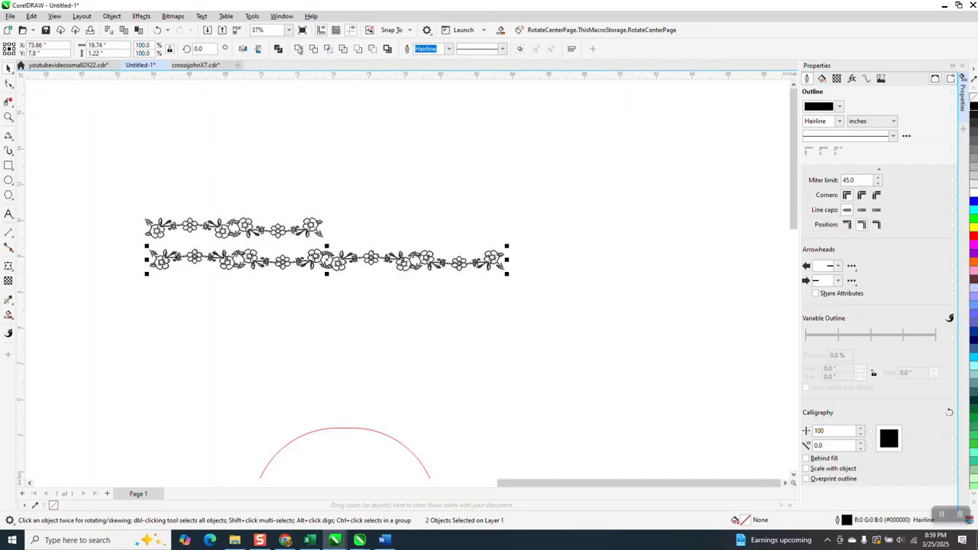
Set the document nudge distance to 20 inches
{"action": "left_click", "coordinate": [360, 202]}
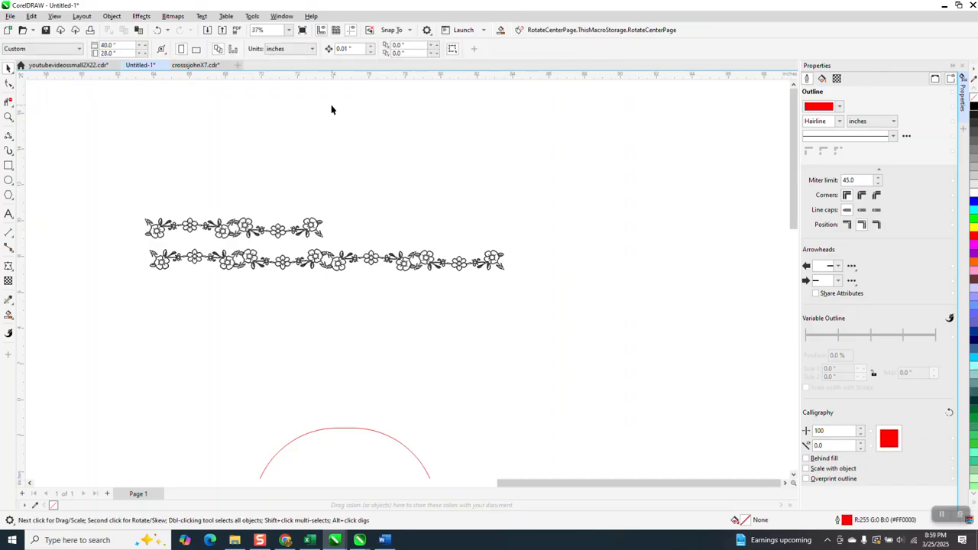
{"action": "double_click", "coordinate": [358, 48]}
{"action": "type", "text": "20"}
Place a copy of the welded border 20 inches to the right of the original
{"action": "left_click", "coordinate": [354, 261]}
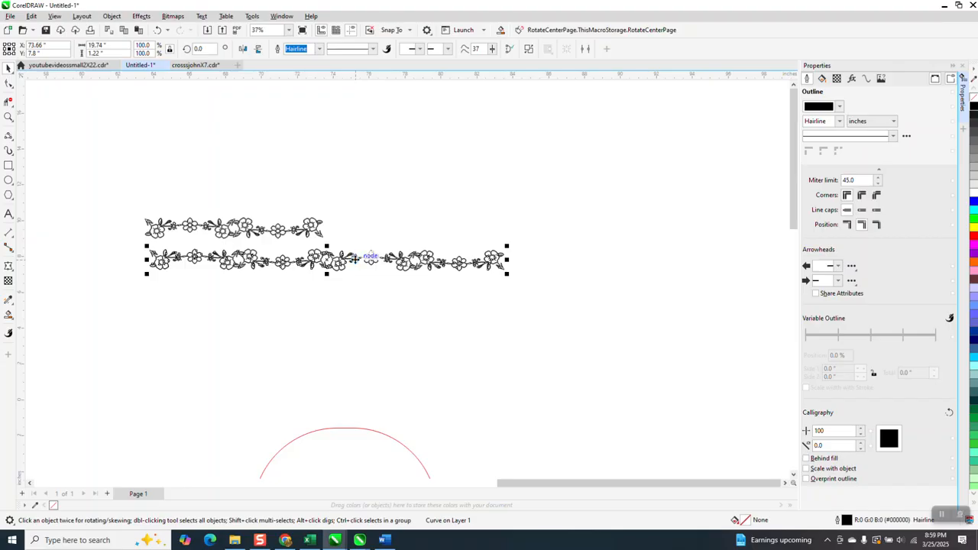
{"action": "key", "text": "Right"}
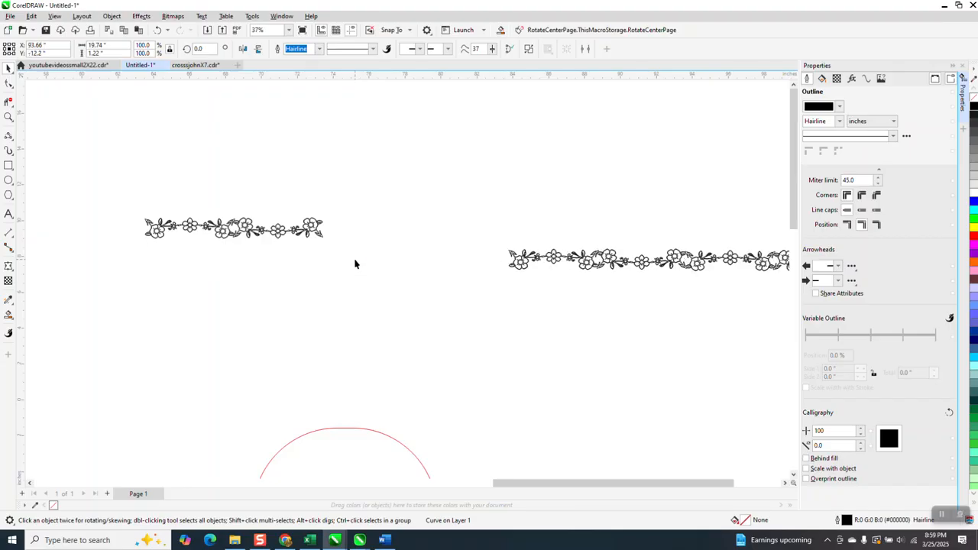
{"action": "key", "text": "Up"}
{"action": "key", "text": "Left"}
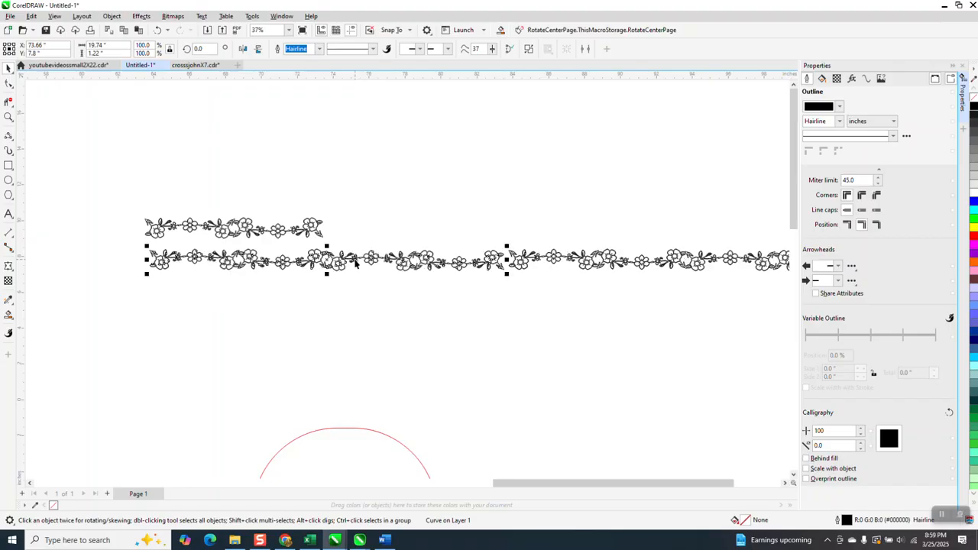
Move the two original single border pieces up out of the way
{"action": "left_click_drag", "start_coordinate": [211, 234], "coordinate": [186, 167]}
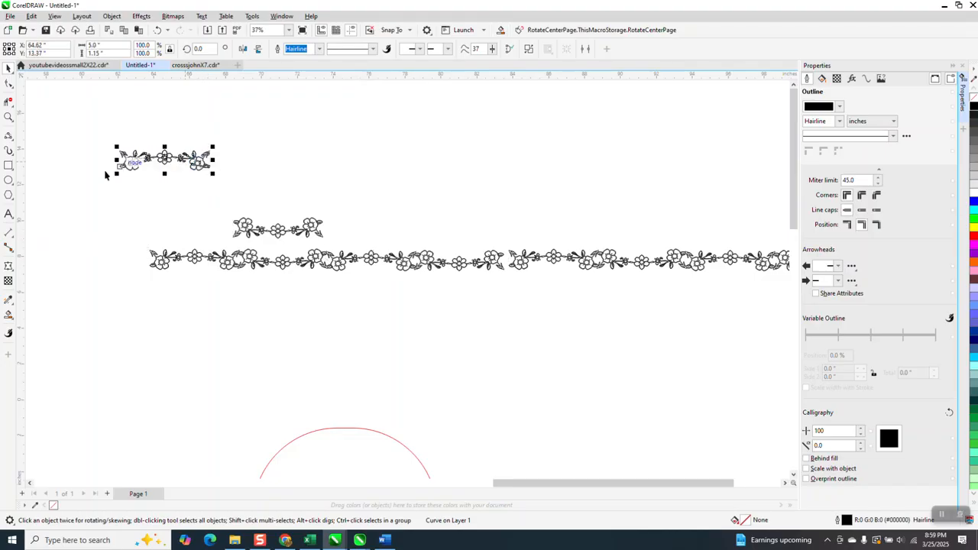
{"action": "left_click_drag", "start_coordinate": [265, 228], "coordinate": [256, 169]}
Drag the right border copy slightly left so its end overlaps the first border at the joint
{"action": "left_click", "coordinate": [8, 117]}
{"action": "left_click_drag", "start_coordinate": [480, 233], "coordinate": [598, 311]}
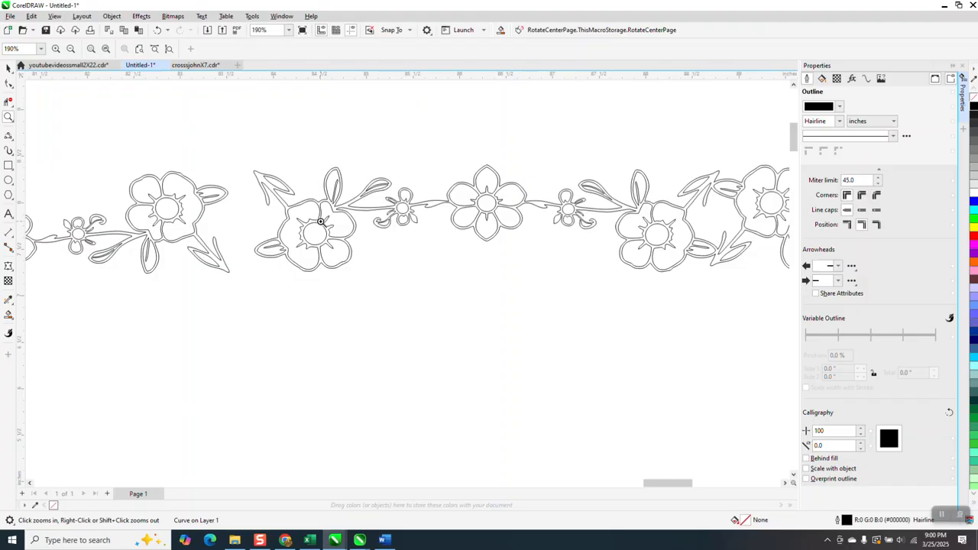
{"action": "left_click", "coordinate": [8, 68]}
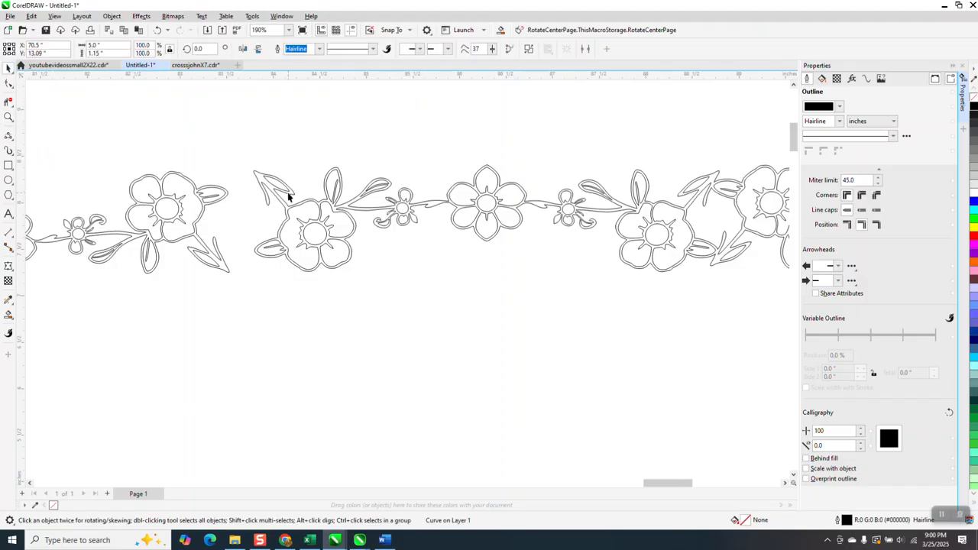
{"action": "left_click_drag", "start_coordinate": [289, 195], "coordinate": [264, 215]}
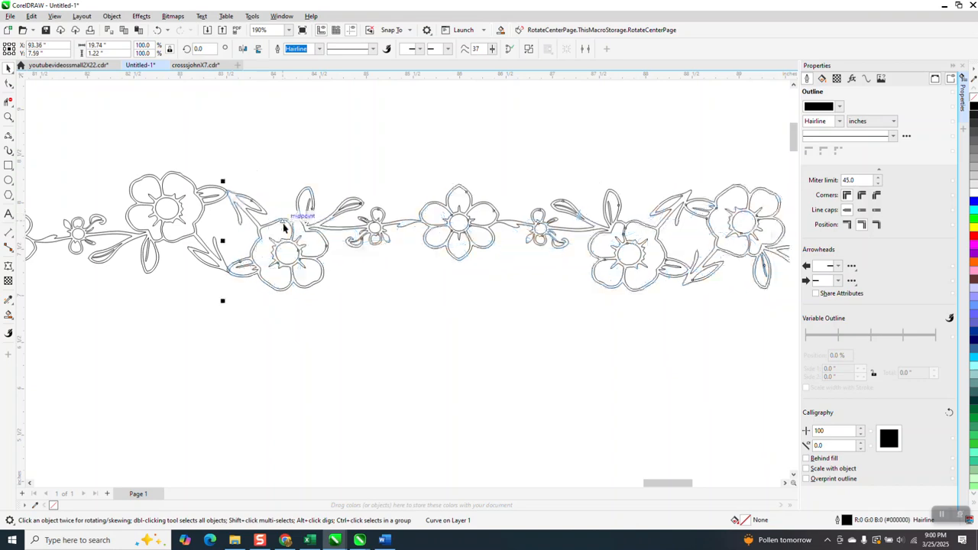
Set the document nudge distance back to 0.01 inches
{"action": "left_click", "coordinate": [8, 117]}
{"action": "left_click_drag", "start_coordinate": [173, 177], "coordinate": [324, 274]}
{"action": "left_click", "coordinate": [9, 68]}
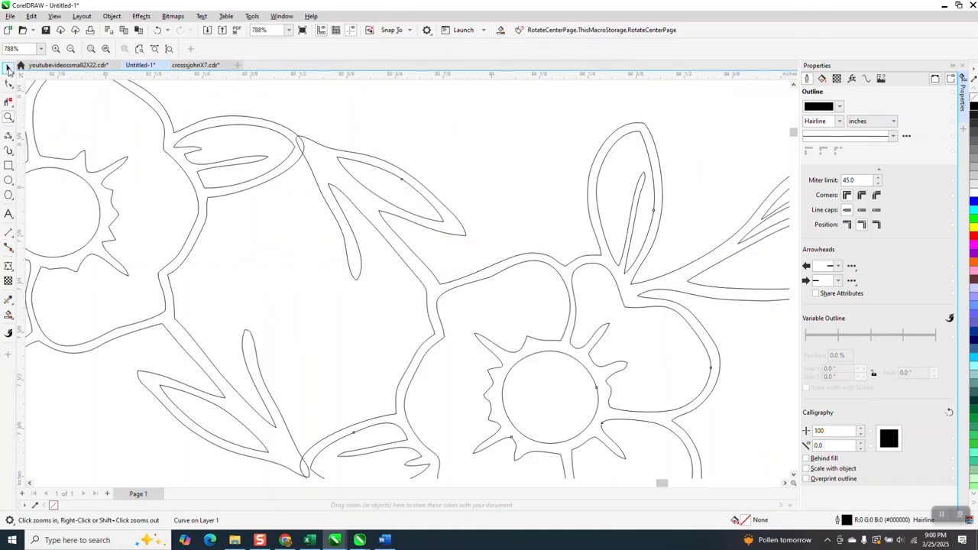
{"action": "left_click", "coordinate": [321, 115]}
{"action": "left_click", "coordinate": [354, 48]}
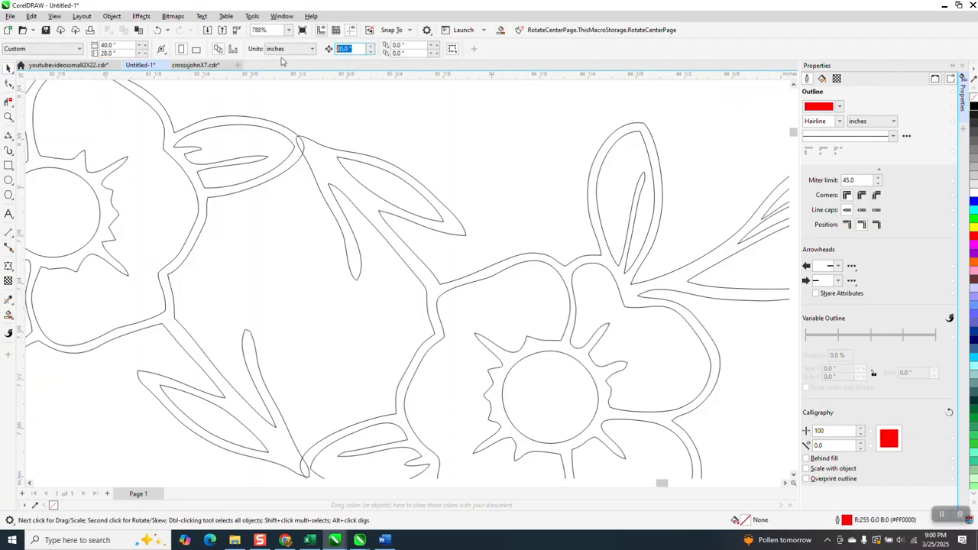
{"action": "type", "text": "0"}
{"action": "key", "text": "Return"}
Nudge the right border copy up by two small steps to align the joint
{"action": "left_click", "coordinate": [453, 216]}
{"action": "key", "text": "Up"}
{"action": "key", "text": "Up"}
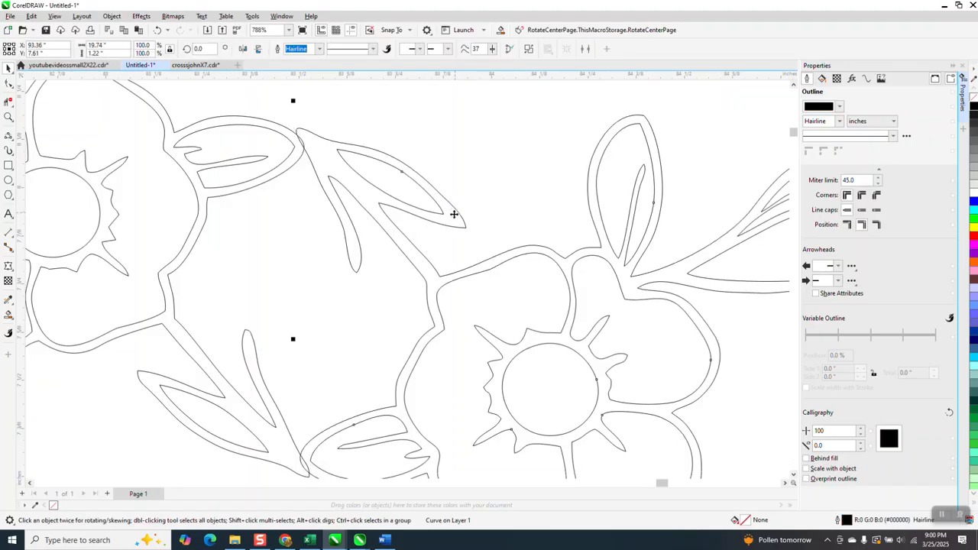
Trim away the overlapping segments at the joint between the two border copies with Virtual Segment Delete
{"action": "left_click", "coordinate": [8, 102]}
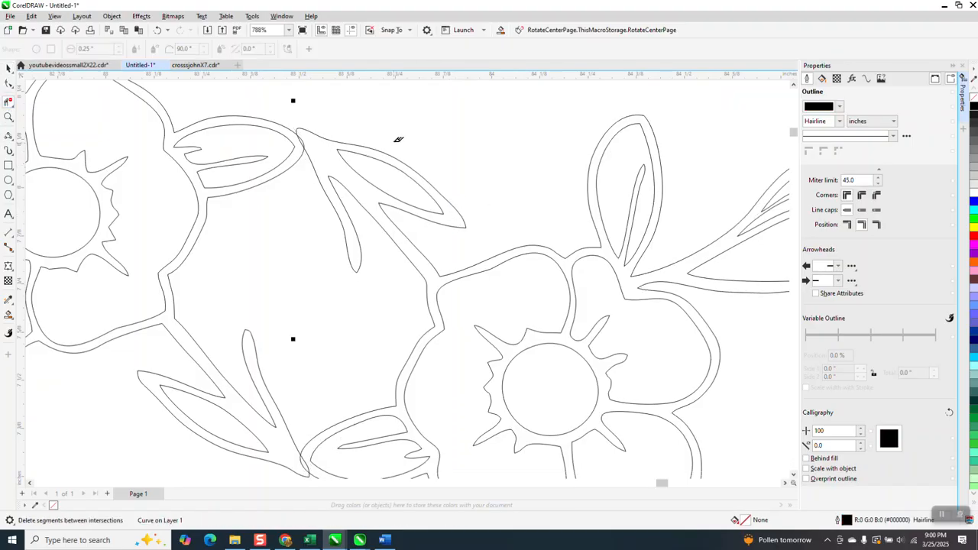
{"action": "left_click", "coordinate": [303, 138]}
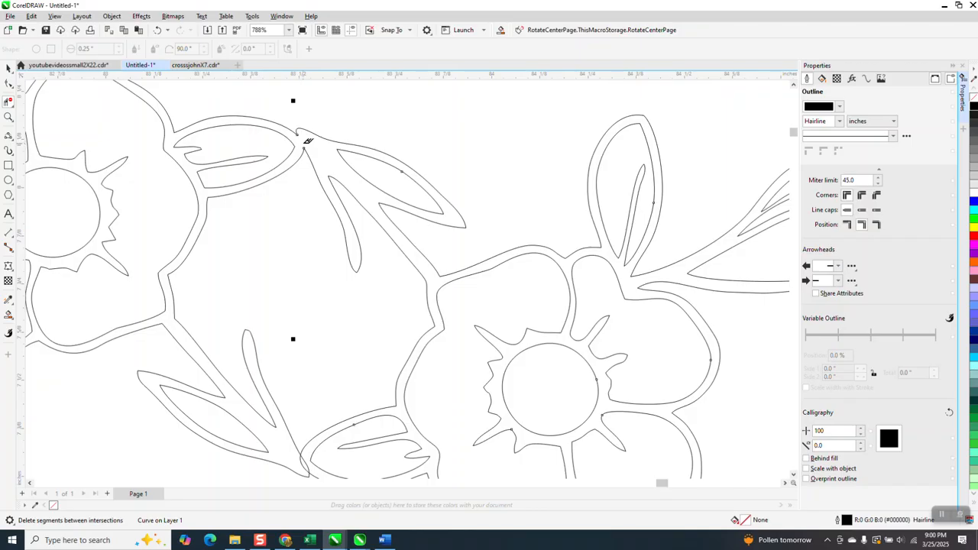
{"action": "left_click", "coordinate": [308, 459]}
{"action": "left_click", "coordinate": [305, 459]}
{"action": "scroll", "coordinate": [337, 346], "scroll_direction": "down", "scroll_amount": 8}
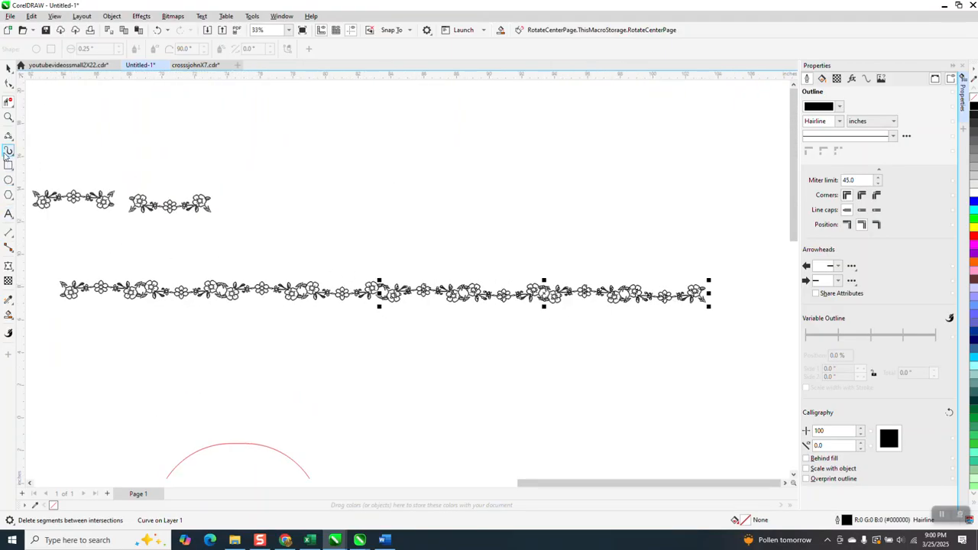
Create a single solid border shape from the joined outlines with Smart Fill and move it below the original border
{"action": "left_click", "coordinate": [9, 117]}
{"action": "left_click_drag", "start_coordinate": [63, 272], "coordinate": [166, 327]}
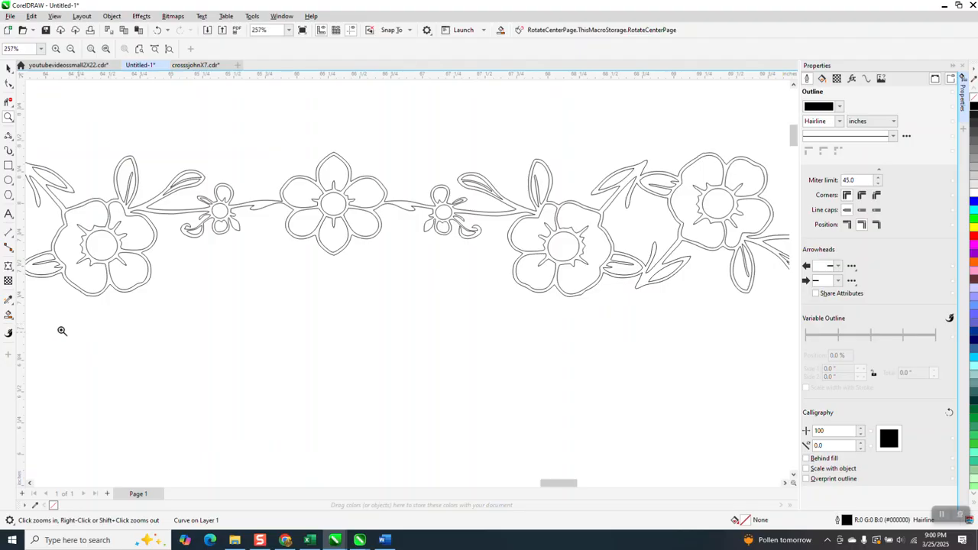
{"action": "left_click", "coordinate": [9, 314]}
{"action": "left_click", "coordinate": [127, 210]}
{"action": "scroll", "coordinate": [143, 223], "scroll_direction": "down", "scroll_amount": 6}
{"action": "left_click", "coordinate": [8, 67]}
{"action": "left_click", "coordinate": [506, 215]}
{"action": "left_click_drag", "start_coordinate": [557, 231], "coordinate": [504, 333]}
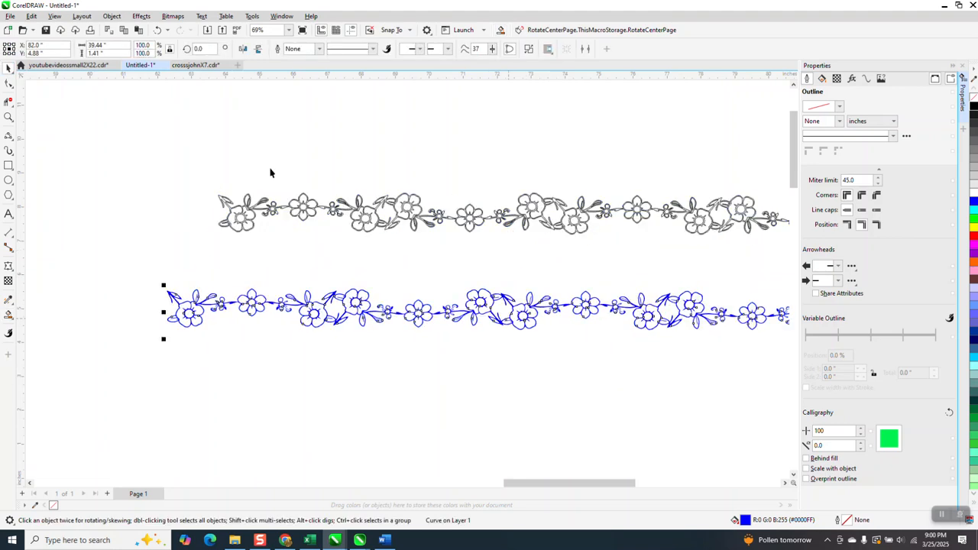
Set the new border's width to 40 inches and color it black
{"action": "double_click", "coordinate": [116, 47]}
{"action": "type", "text": "40"}
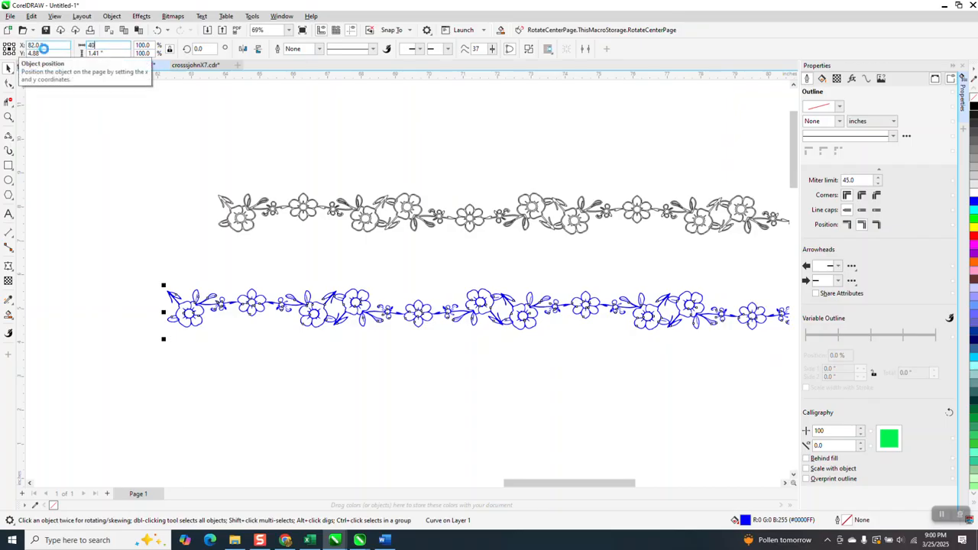
{"action": "key", "text": "Return"}
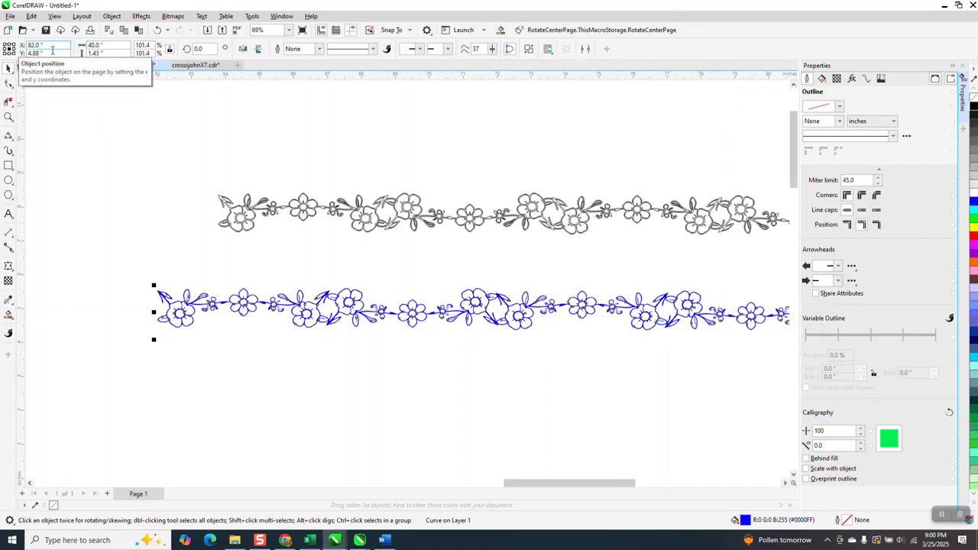
{"action": "right_click", "coordinate": [973, 107]}
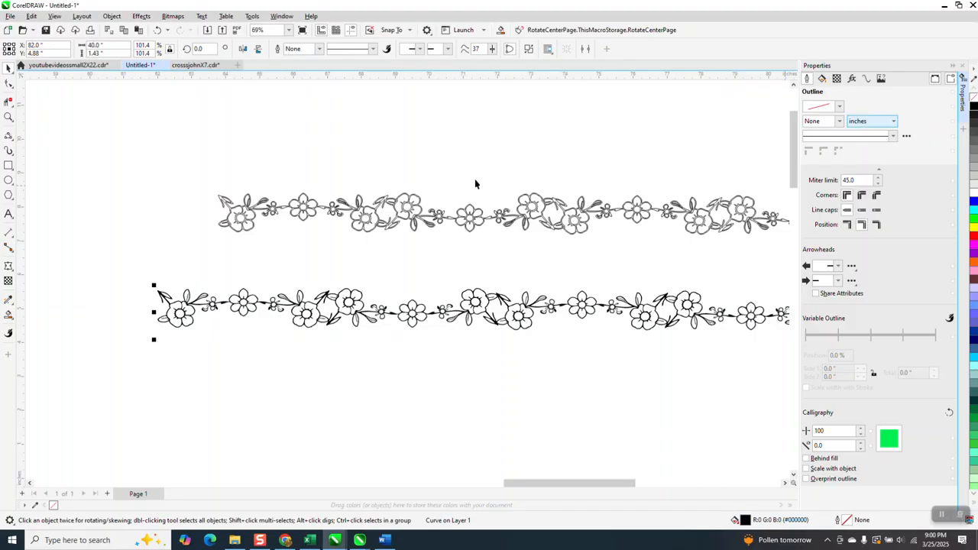
Save the selected border as a custom artistic media stroke named flower5
{"action": "scroll", "coordinate": [543, 220], "scroll_direction": "down", "scroll_amount": 3}
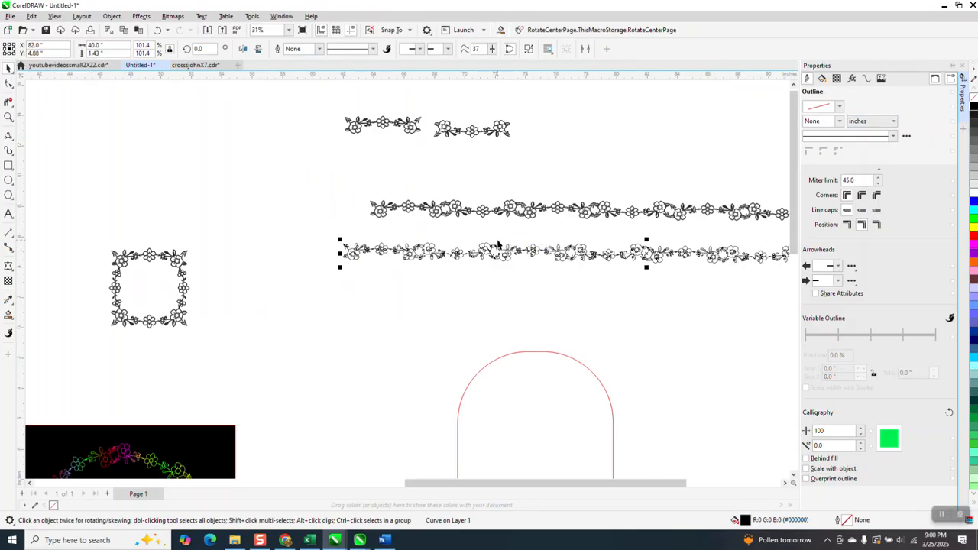
{"action": "left_click", "coordinate": [14, 157]}
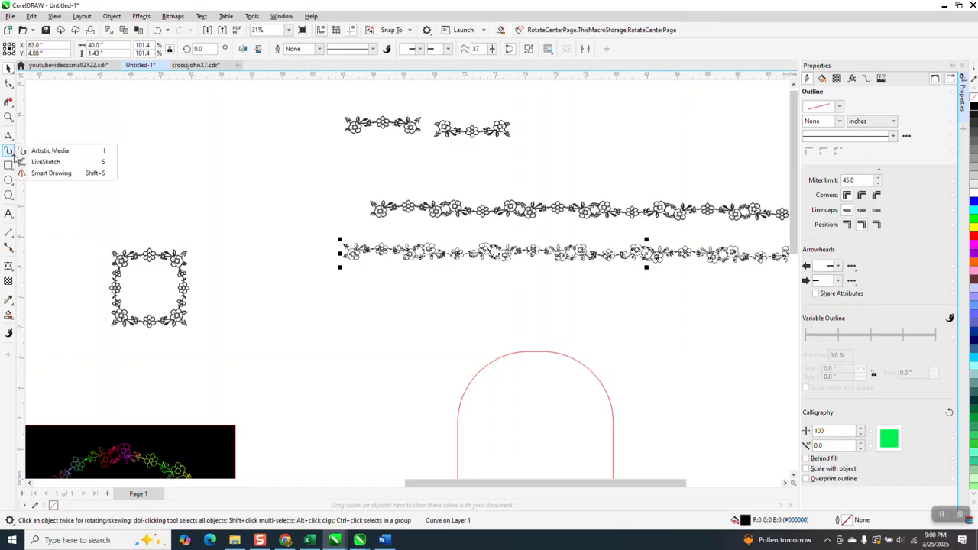
{"action": "left_click", "coordinate": [67, 152]}
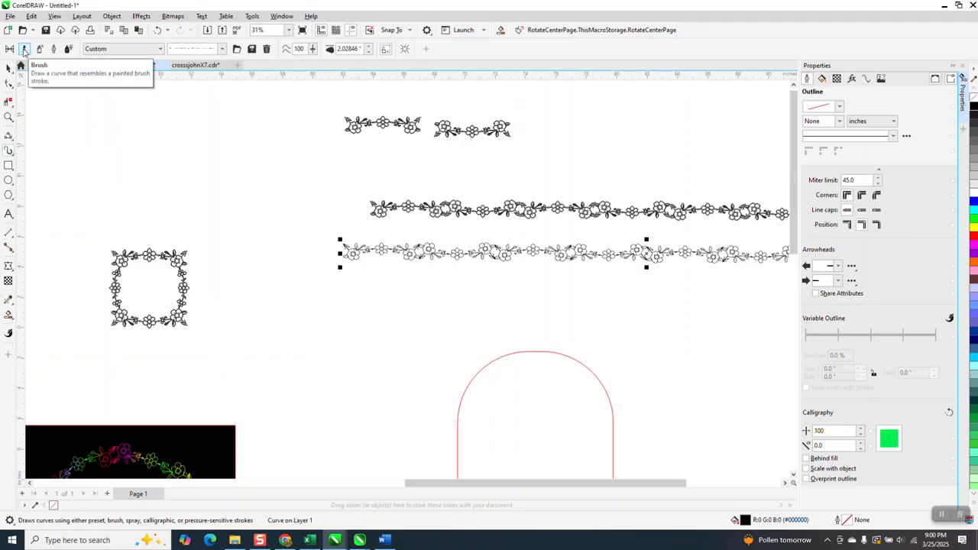
{"action": "left_click", "coordinate": [250, 48]}
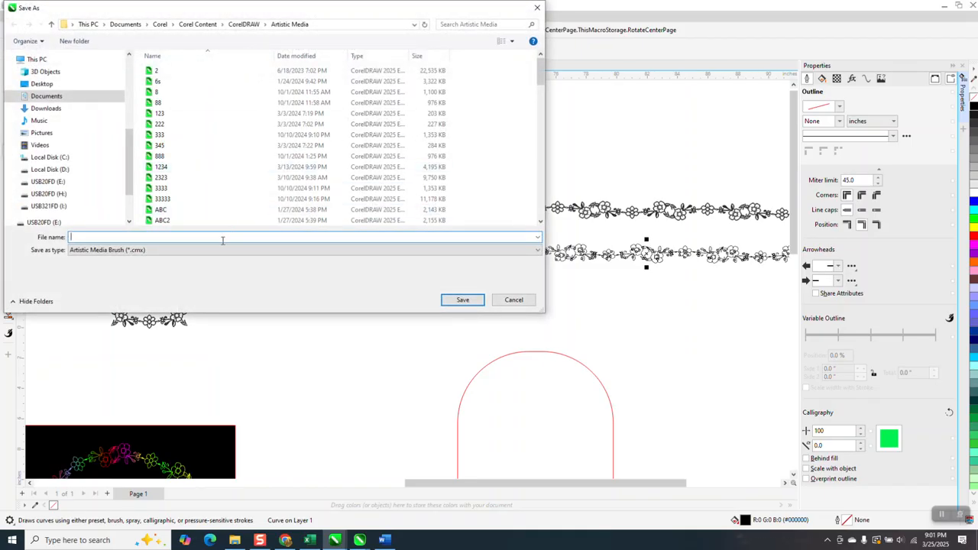
{"action": "type", "text": "flower"}
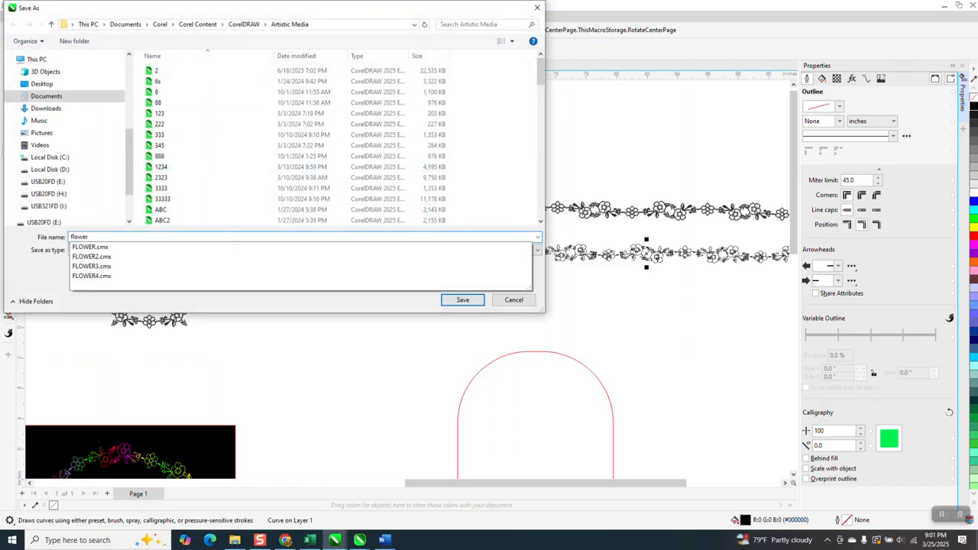
{"action": "type", "text": "5"}
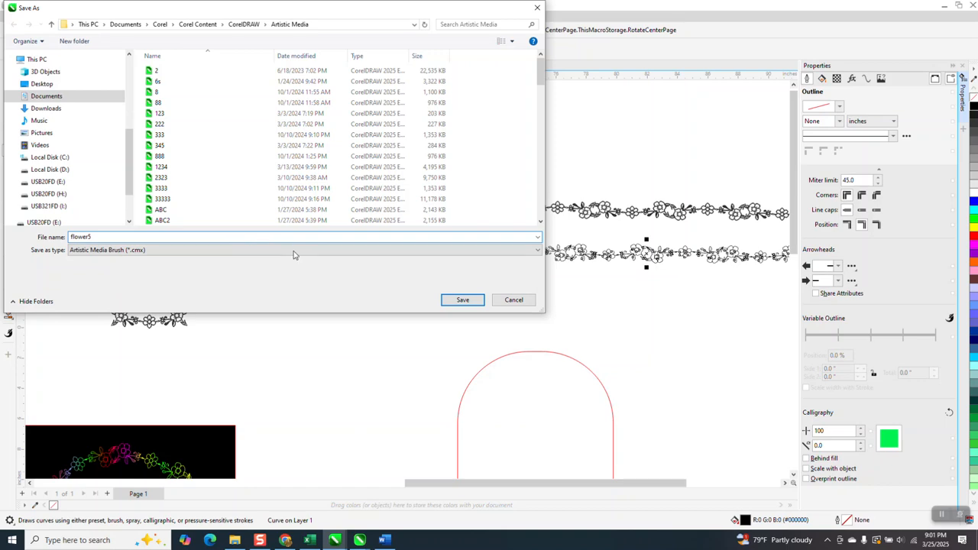
{"action": "left_click", "coordinate": [472, 301]}
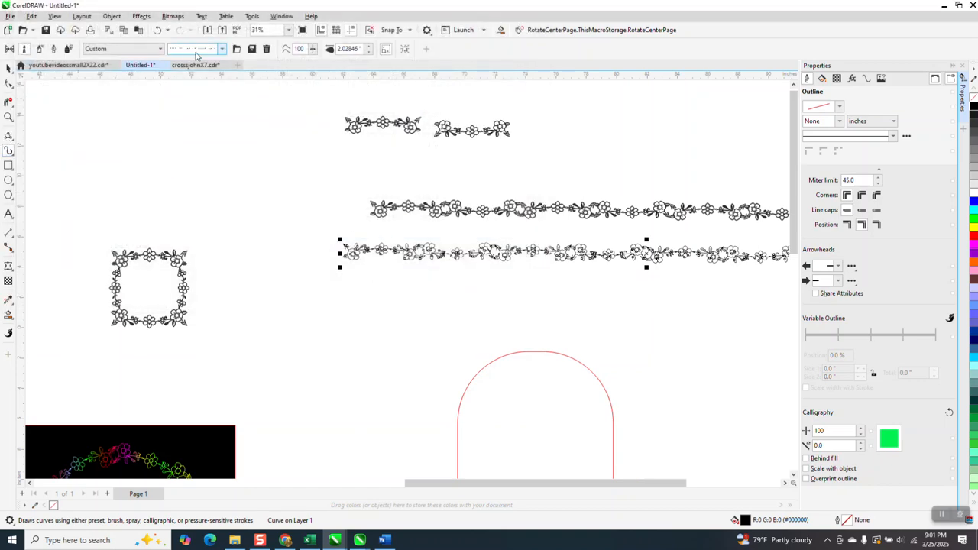
Apply the flower5 stroke to the red rounded path and set the stroke width to 1.7653 inches
{"action": "left_click", "coordinate": [489, 368]}
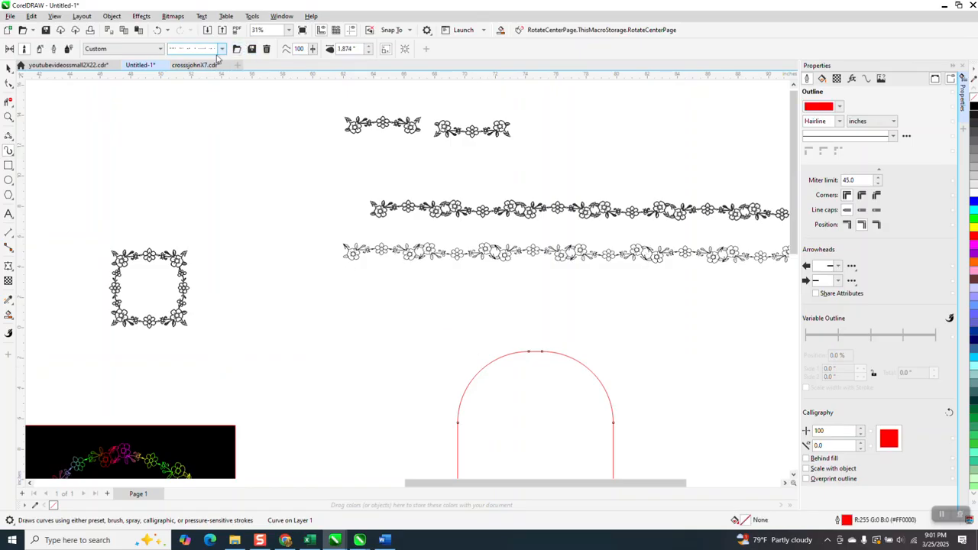
{"action": "left_click", "coordinate": [367, 51]}
{"action": "scroll", "coordinate": [330, 121], "scroll_direction": "down", "scroll_amount": 1}
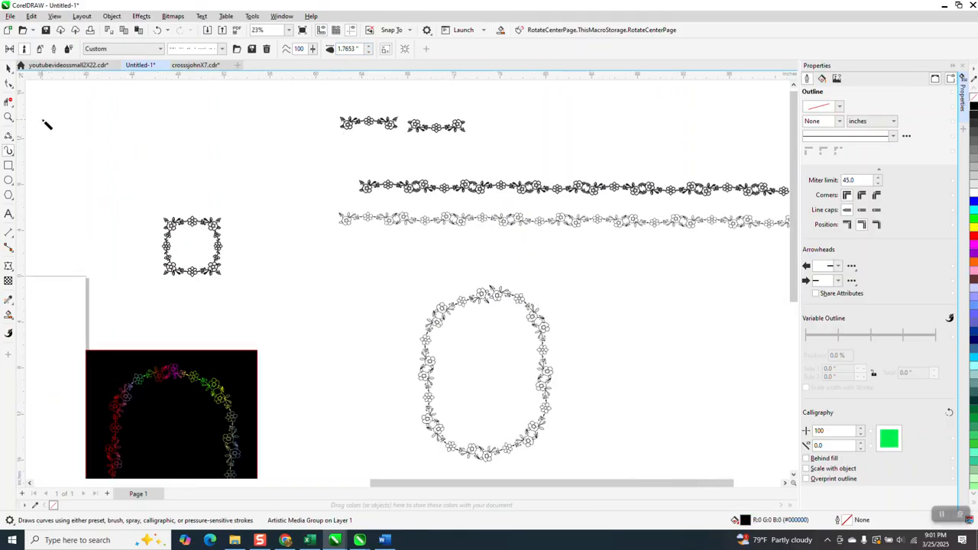
Zoom in and out to inspect the new flower frame
{"action": "left_click", "coordinate": [8, 118]}
{"action": "left_click_drag", "start_coordinate": [433, 284], "coordinate": [513, 332]}
{"action": "right_click", "coordinate": [447, 270]}
{"action": "scroll", "coordinate": [426, 258], "scroll_direction": "down", "scroll_amount": 6}
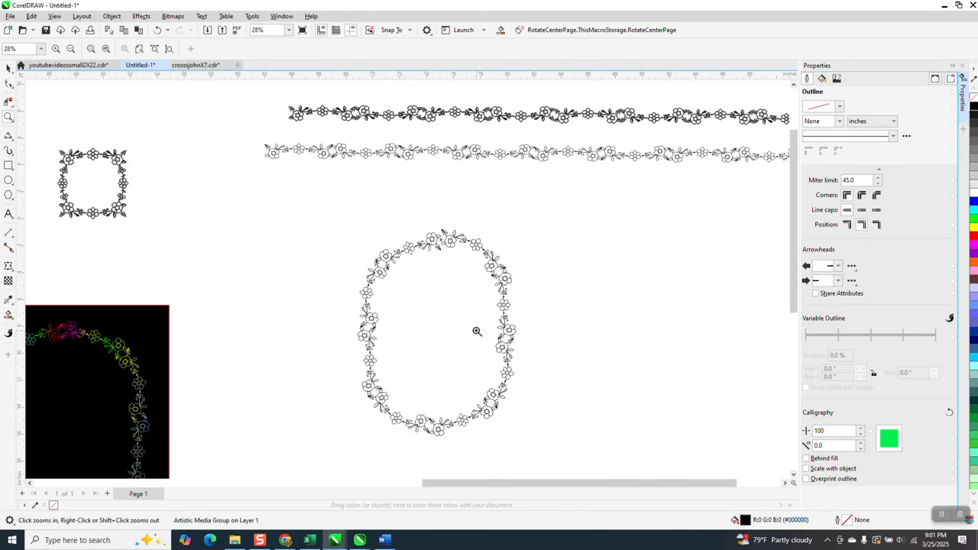
{"action": "scroll", "coordinate": [286, 260], "scroll_direction": "down", "scroll_amount": 2}
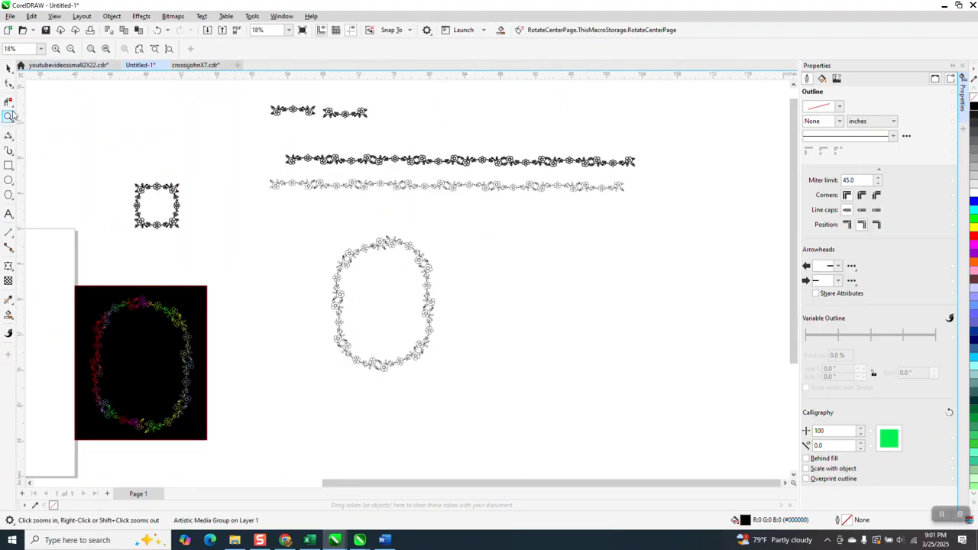
{"action": "left_click", "coordinate": [161, 34]}
{"action": "left_click_drag", "start_coordinate": [367, 231], "coordinate": [440, 276]}
{"action": "scroll", "coordinate": [441, 277], "scroll_direction": "down", "scroll_amount": 2}
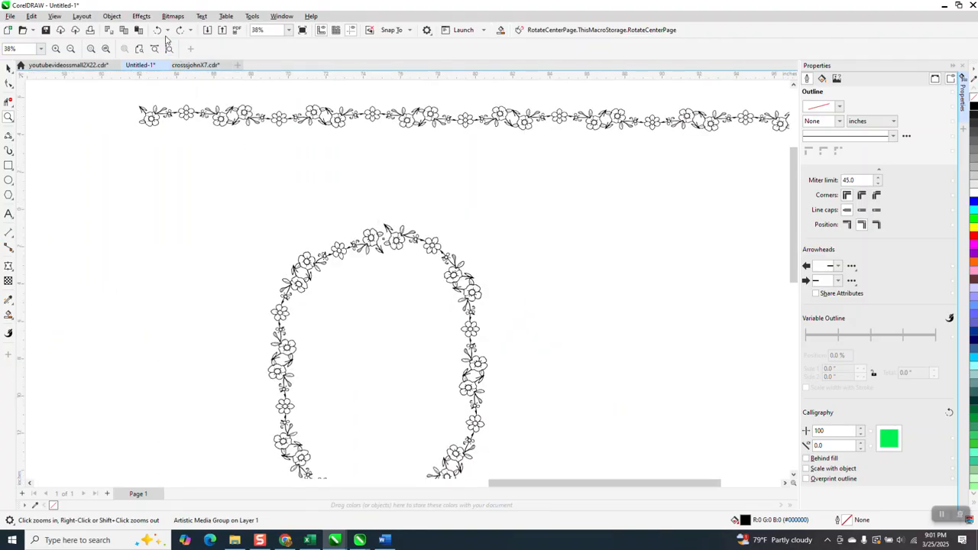
{"action": "scroll", "coordinate": [398, 207], "scroll_direction": "down", "scroll_amount": 1}
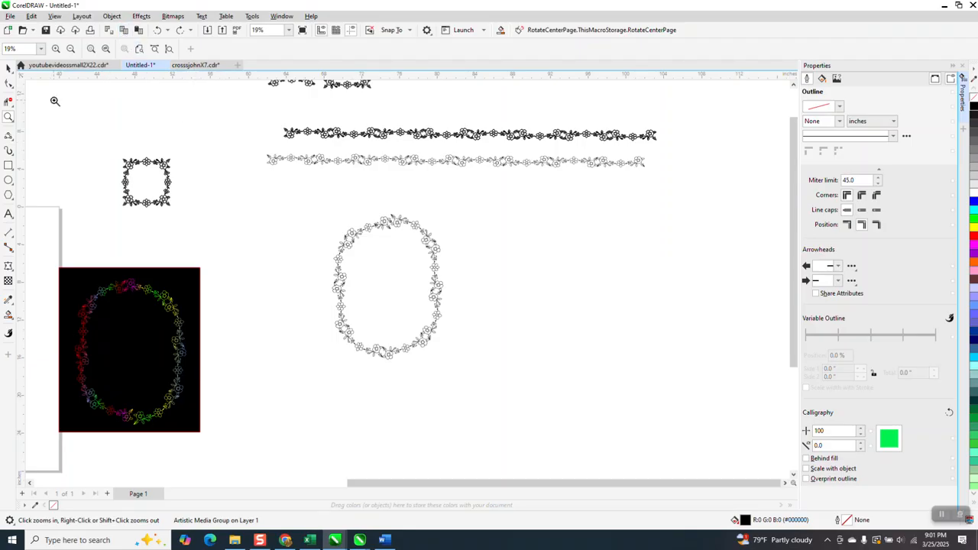
Break the artistic media frame apart and move its red path out to the right
{"action": "left_click", "coordinate": [9, 82]}
{"action": "left_click_drag", "start_coordinate": [290, 191], "coordinate": [472, 393]}
{"action": "left_click", "coordinate": [111, 16]}
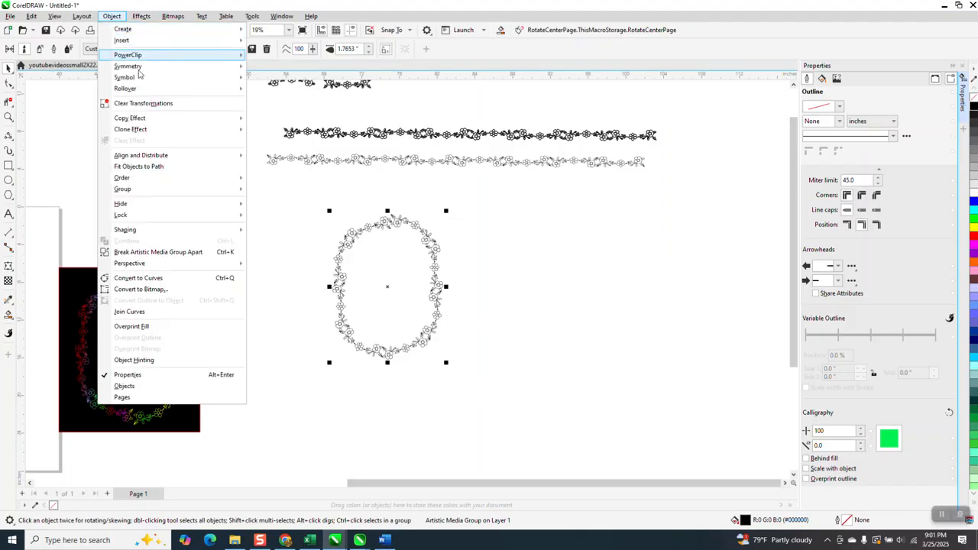
{"action": "left_click", "coordinate": [200, 255]}
{"action": "left_click", "coordinate": [432, 244]}
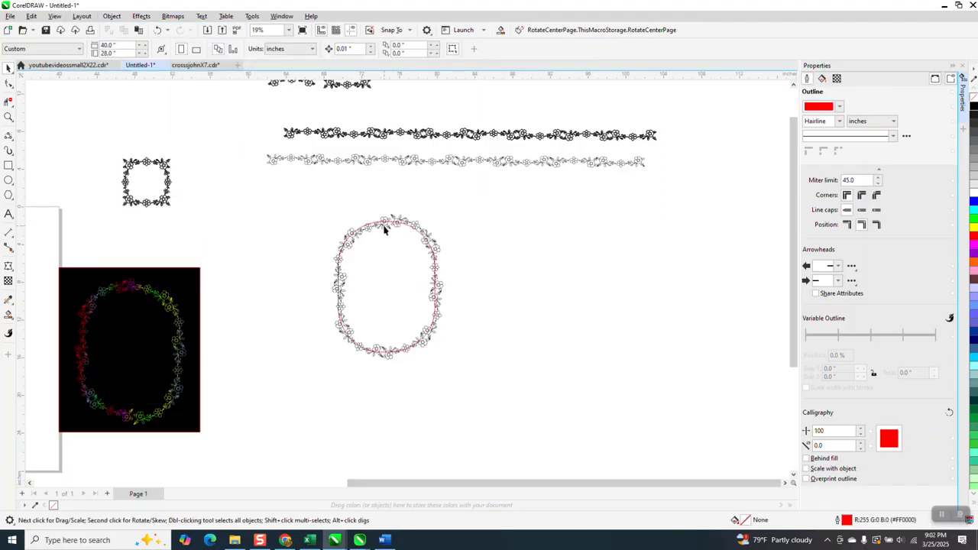
{"action": "left_click_drag", "start_coordinate": [389, 221], "coordinate": [528, 222]}
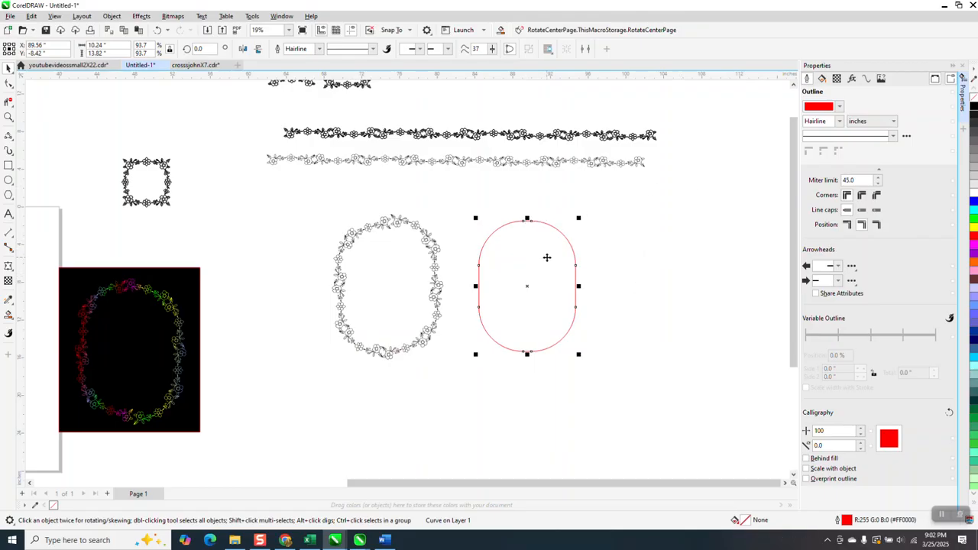
Flip the lower black border vertically
{"action": "left_click", "coordinate": [868, 80]}
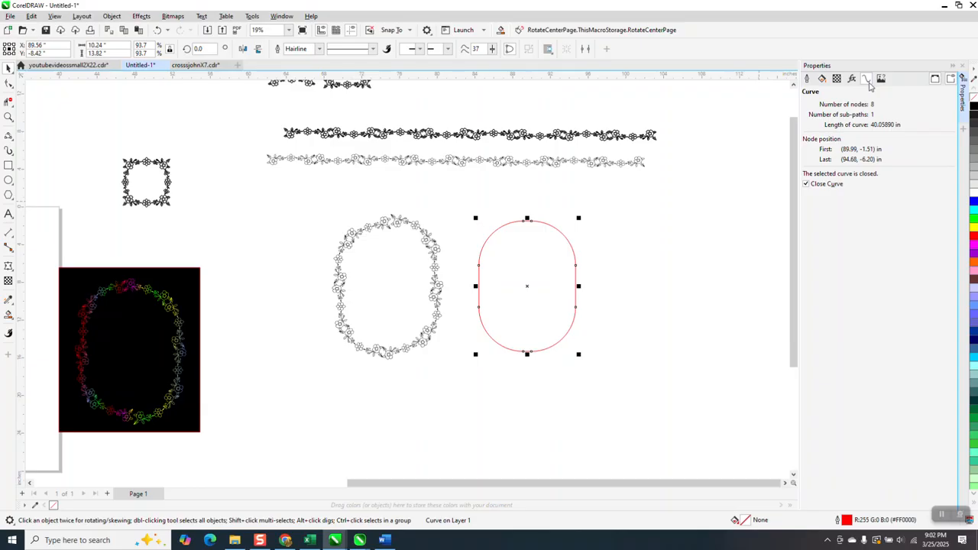
{"action": "left_click", "coordinate": [522, 164]}
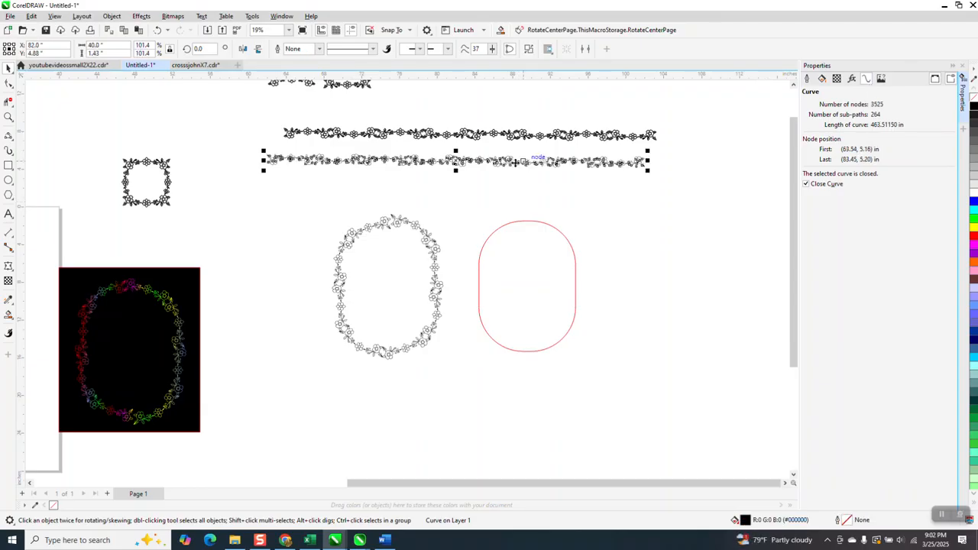
{"action": "left_click", "coordinate": [259, 49]}
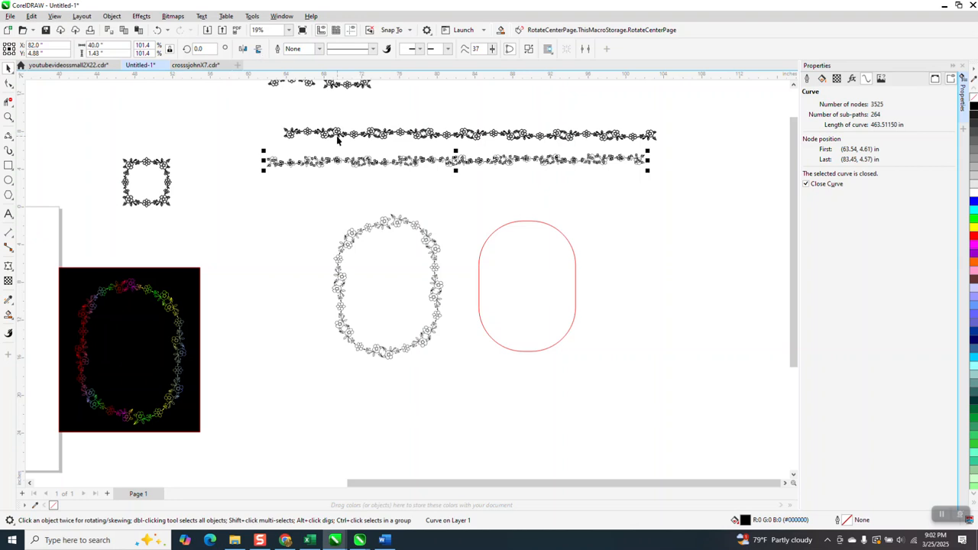
Save the flipped border as a second custom artistic media stroke
{"action": "left_click", "coordinate": [11, 154]}
{"action": "left_click", "coordinate": [33, 149]}
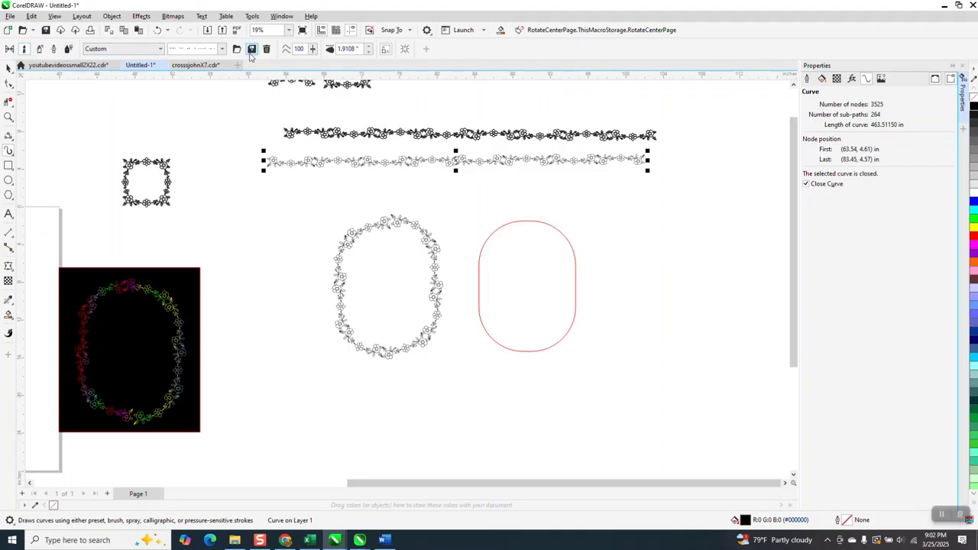
{"action": "left_click", "coordinate": [253, 52]}
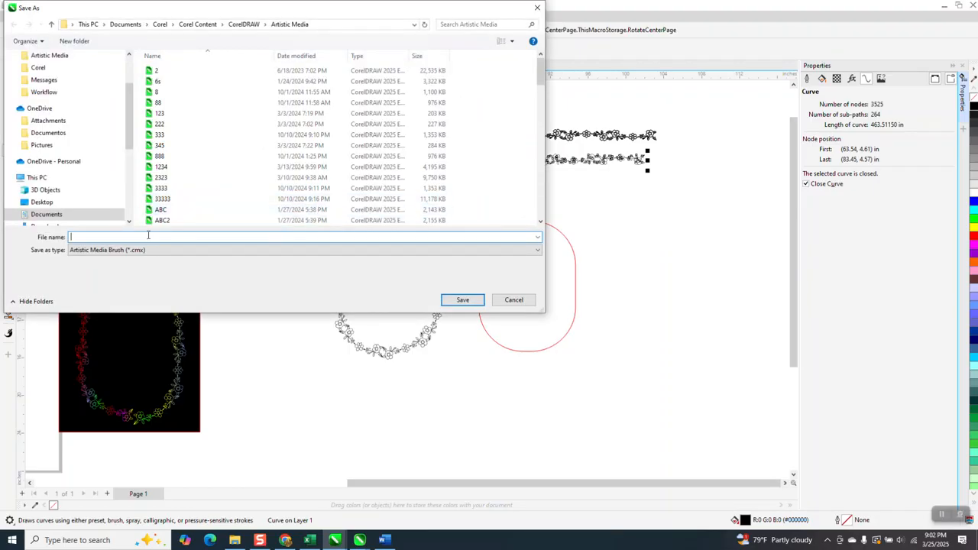
{"action": "type", "text": "fowe"}
{"action": "type", "text": "Flower"}
{"action": "key", "text": "BackSpace"}
{"action": "type", "text": "B"}
{"action": "left_click", "coordinate": [456, 301]}
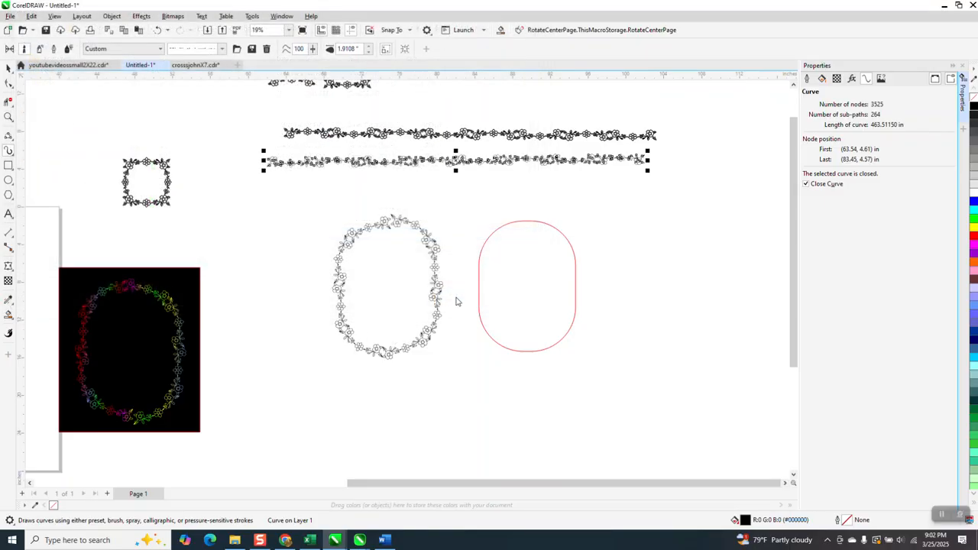
Apply the new stroke to the red rounded path with a width of 2 inches
{"action": "left_click", "coordinate": [8, 138]}
{"action": "left_click", "coordinate": [9, 151]}
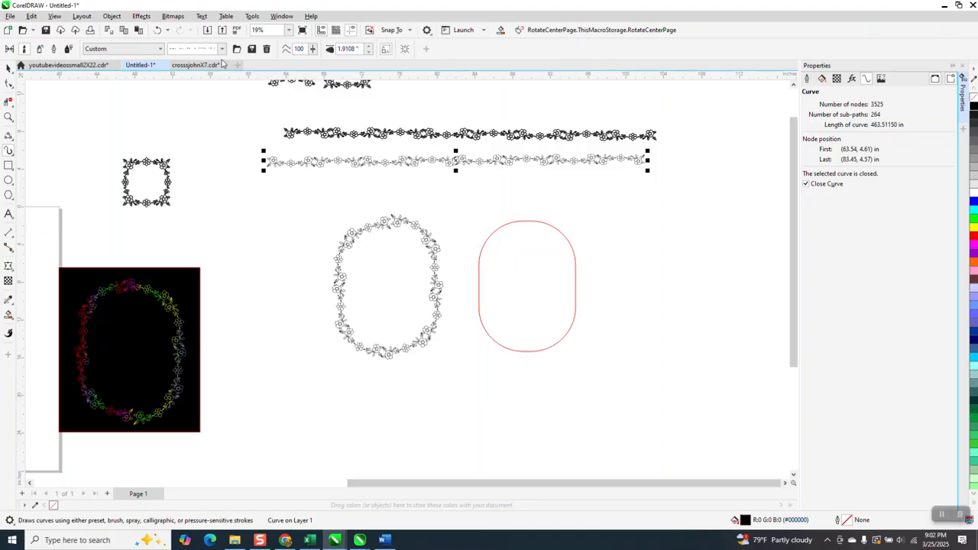
{"action": "left_click", "coordinate": [507, 227]}
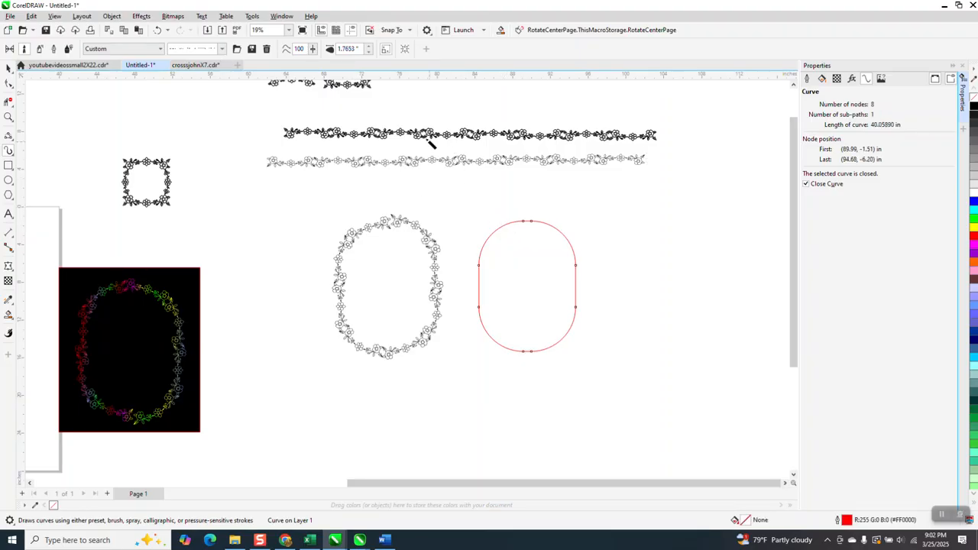
{"action": "left_click", "coordinate": [358, 48]}
{"action": "type", "text": "2"}
{"action": "key", "text": "Return"}
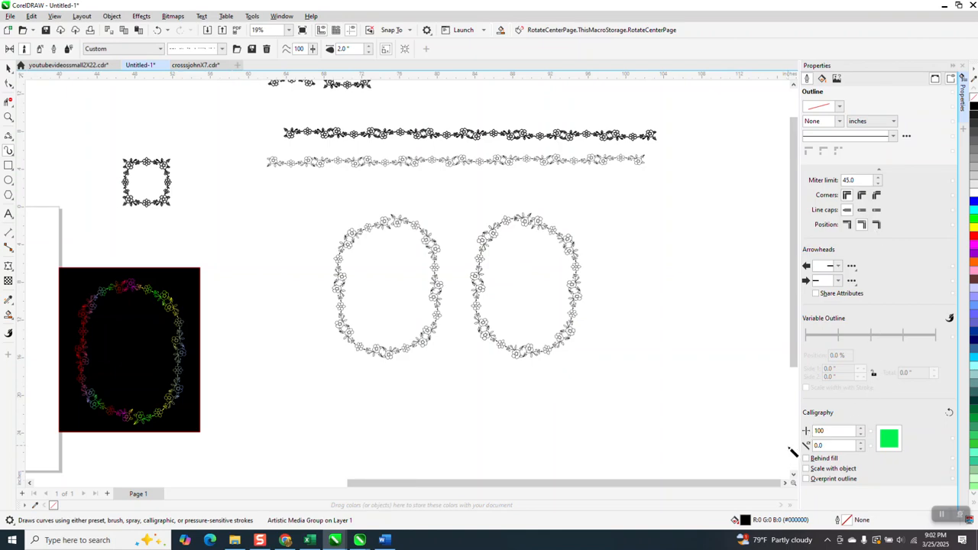
Zoom in to inspect the new flower frame and undo the stroke on the red path
{"action": "left_click", "coordinate": [9, 118]}
{"action": "left_click_drag", "start_coordinate": [518, 210], "coordinate": [617, 272]}
{"action": "scroll", "coordinate": [436, 259], "scroll_direction": "down", "scroll_amount": 1}
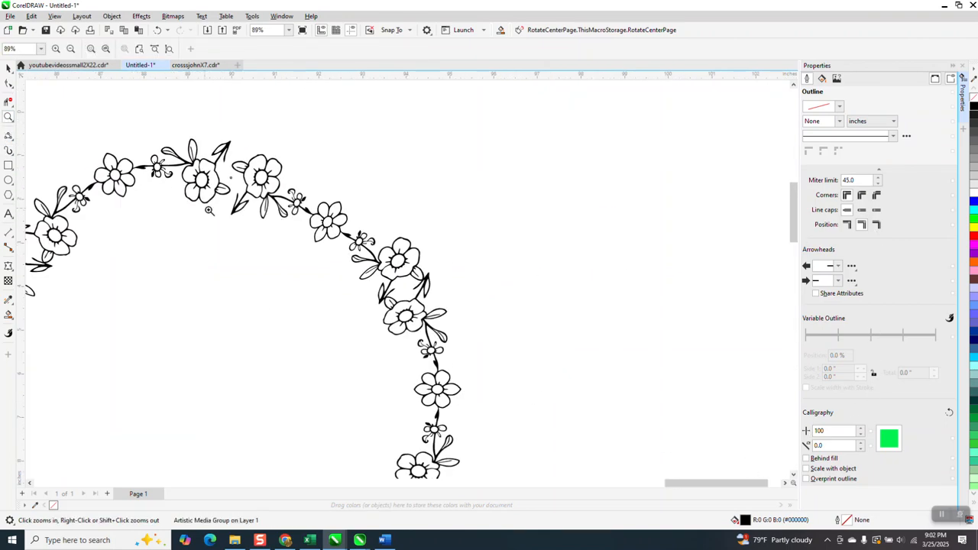
{"action": "scroll", "coordinate": [309, 207], "scroll_direction": "down", "scroll_amount": 1}
{"action": "scroll", "coordinate": [384, 196], "scroll_direction": "down", "scroll_amount": 1}
{"action": "scroll", "coordinate": [365, 196], "scroll_direction": "down", "scroll_amount": 1}
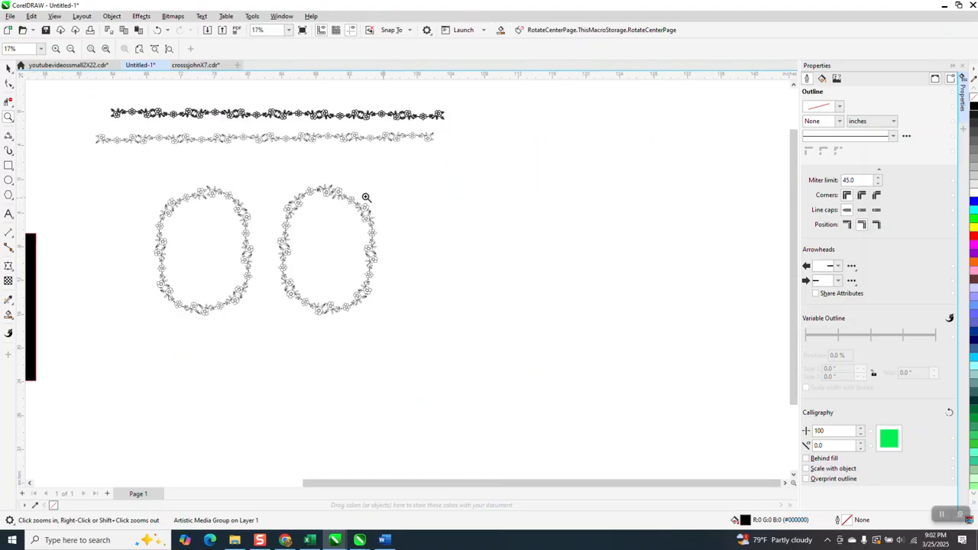
{"action": "left_click", "coordinate": [158, 30]}
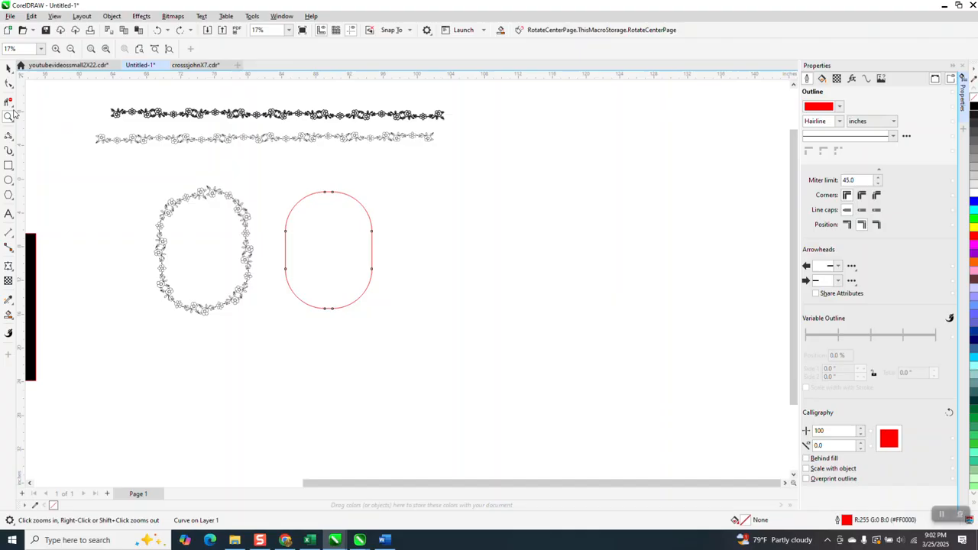
Draw a rectangle about 14.7 by 10.2 inches beside the red path and set its corner radius to 6 inches
{"action": "left_click_drag", "start_coordinate": [297, 180], "coordinate": [403, 242]}
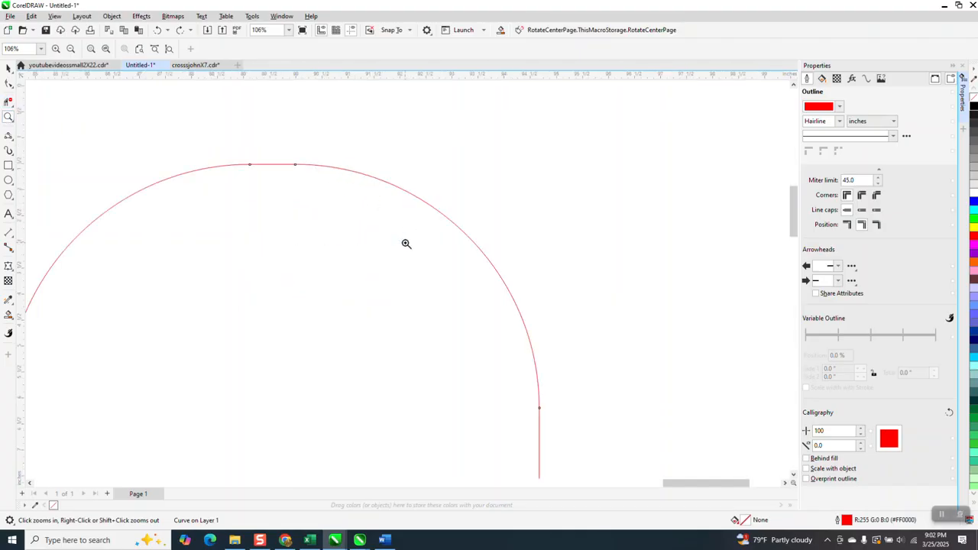
{"action": "scroll", "coordinate": [402, 229], "scroll_direction": "down", "scroll_amount": 1}
{"action": "scroll", "coordinate": [397, 203], "scroll_direction": "down", "scroll_amount": 1}
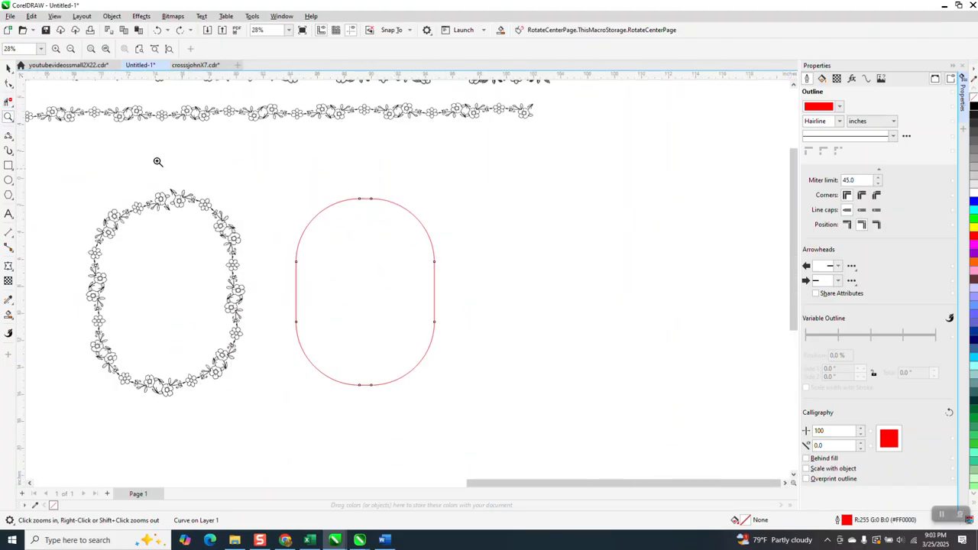
{"action": "left_click", "coordinate": [8, 165]}
{"action": "left_click_drag", "start_coordinate": [707, 231], "coordinate": [505, 370]}
{"action": "left_click_drag", "start_coordinate": [345, 46], "coordinate": [283, 62]}
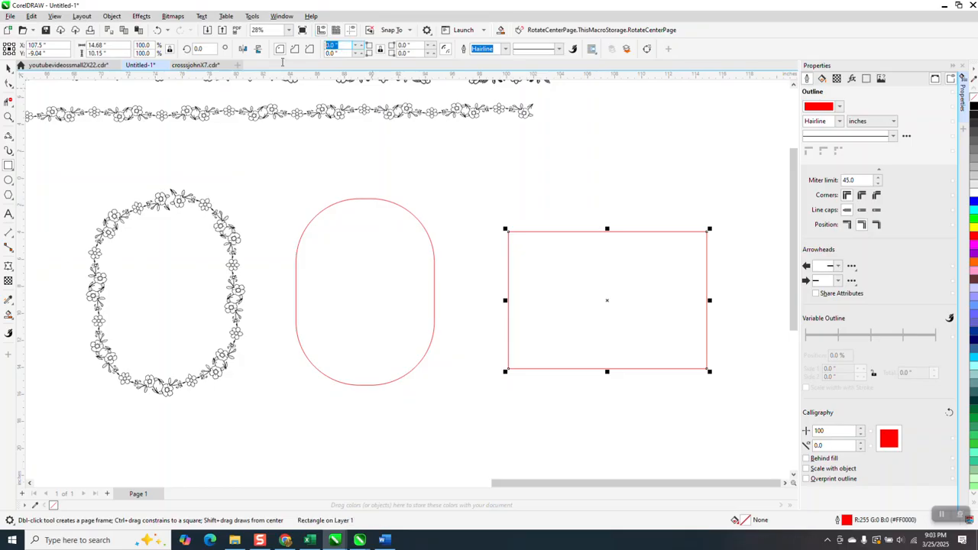
{"action": "type", "text": "5"}
{"action": "key", "text": "Return"}
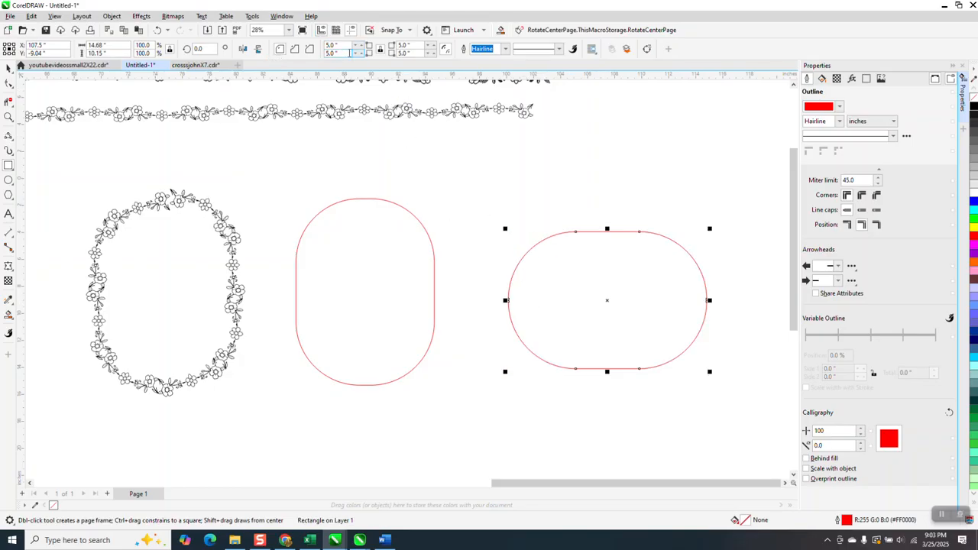
{"action": "left_click_drag", "start_coordinate": [343, 45], "coordinate": [316, 46]}
{"action": "type", "text": "6"}
{"action": "key", "text": "Return"}
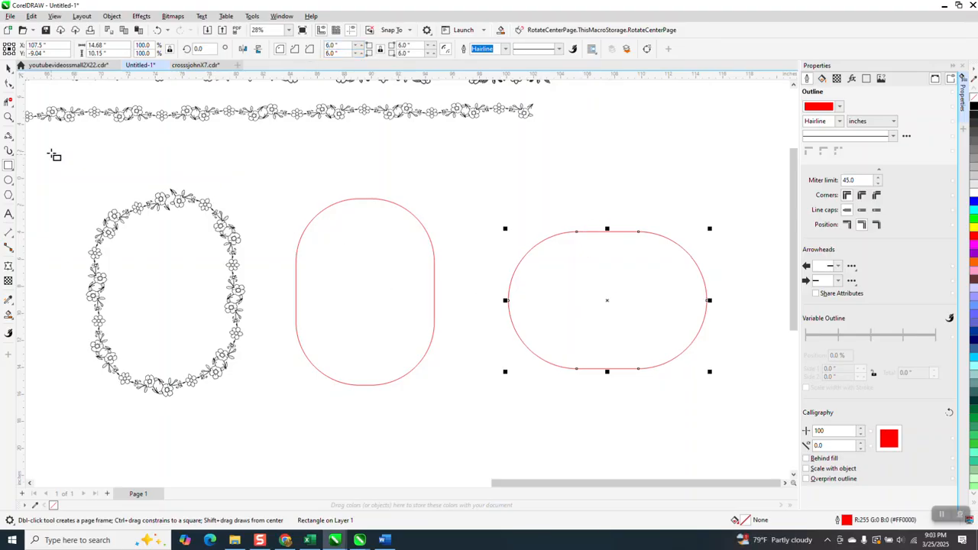
Rotate the rounded rectangle to 90 degrees so it stands upright
{"action": "left_click", "coordinate": [8, 67]}
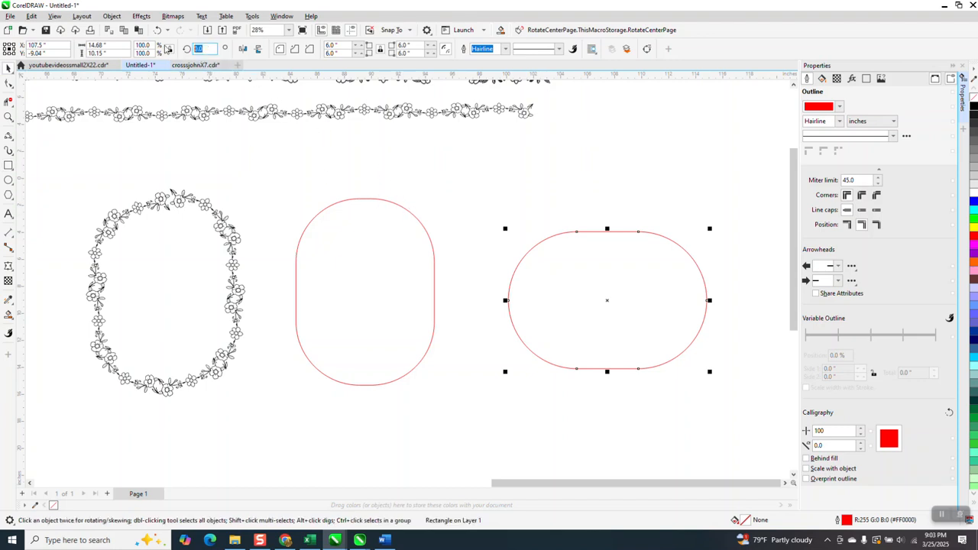
{"action": "type", "text": "45"}
{"action": "key", "text": "Return"}
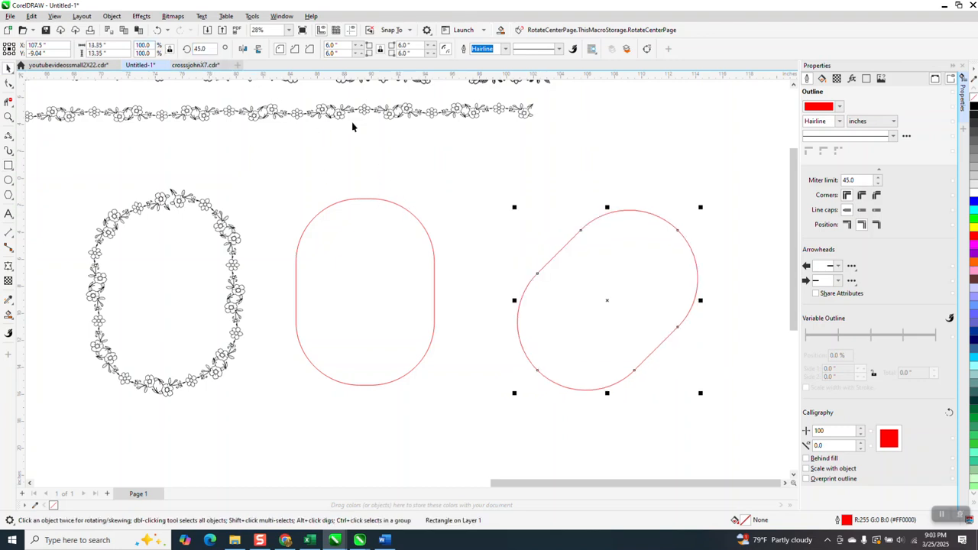
{"action": "left_click", "coordinate": [200, 48]}
{"action": "type", "text": "90"}
{"action": "key", "text": "Return"}
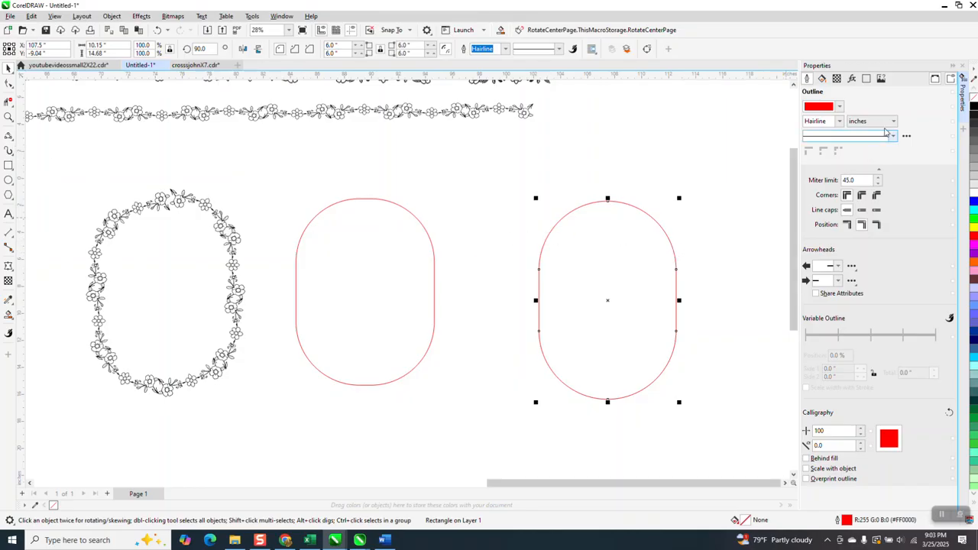
Convert the rotated rounded rectangle to curves
{"action": "left_click", "coordinate": [111, 16]}
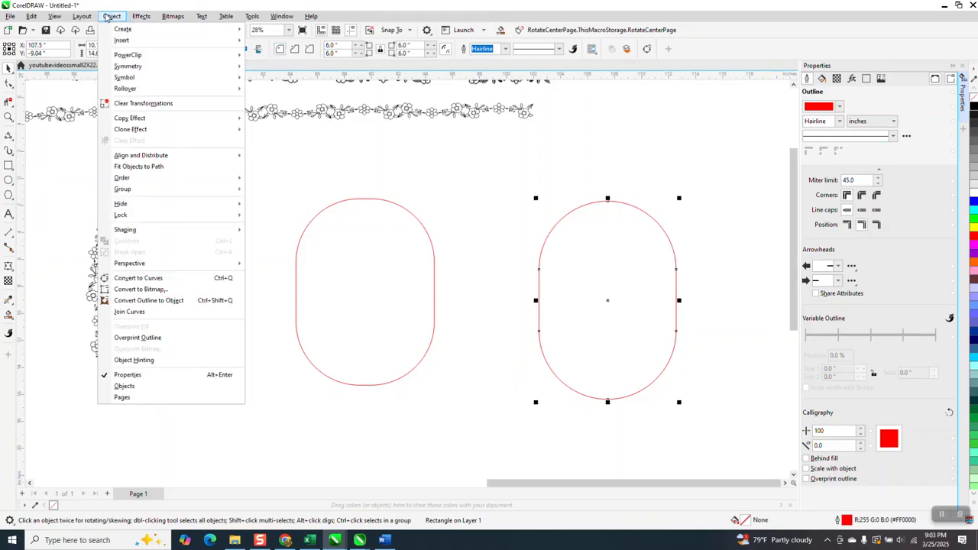
{"action": "left_click", "coordinate": [168, 278]}
{"action": "left_click", "coordinate": [867, 80]}
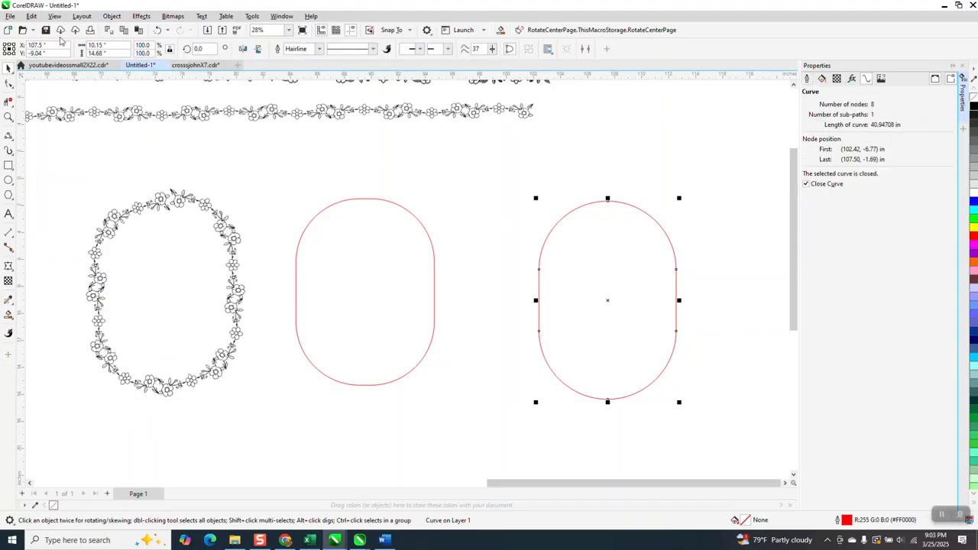
Scale the new rounded path down to about 97.5 percent of its size
{"action": "type", "text": "98"}
{"action": "key", "text": "Return"}
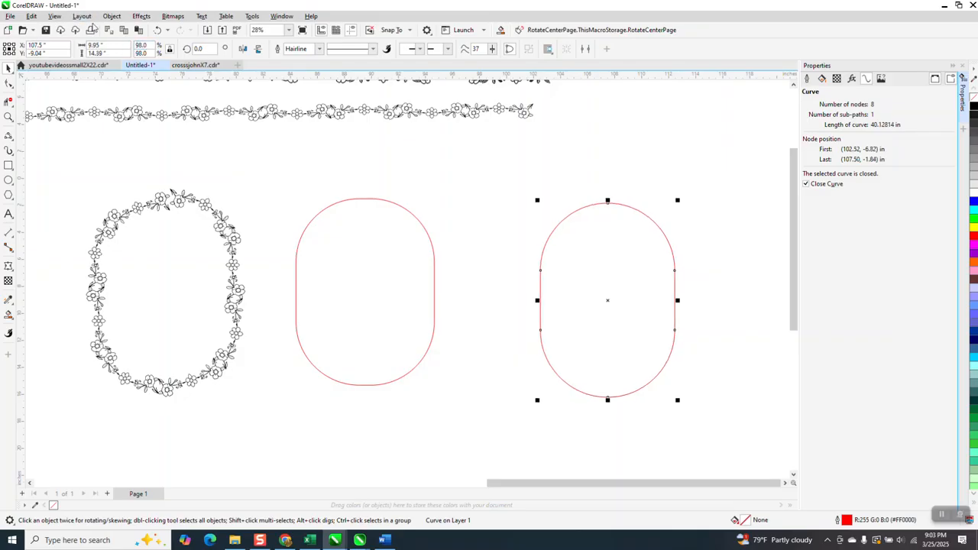
{"action": "double_click", "coordinate": [153, 45]}
{"action": "type", "text": "97"}
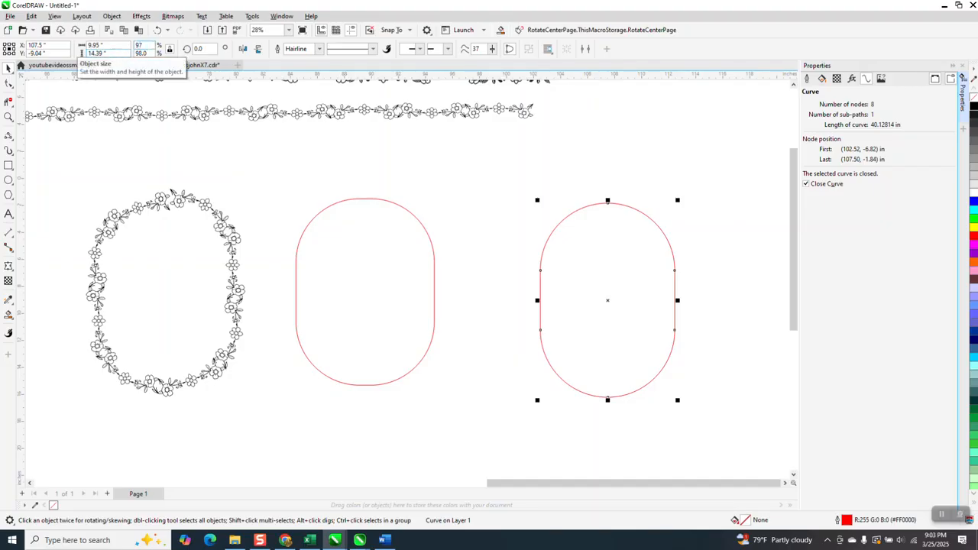
{"action": "type", "text": ".5"}
{"action": "key", "text": "Return"}
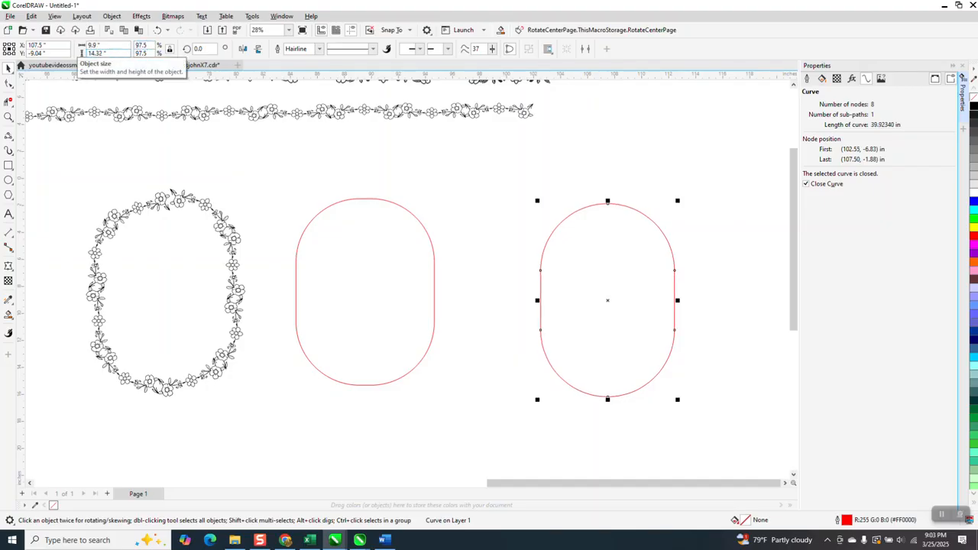
{"action": "double_click", "coordinate": [153, 45]}
{"action": "type", "text": "97."}
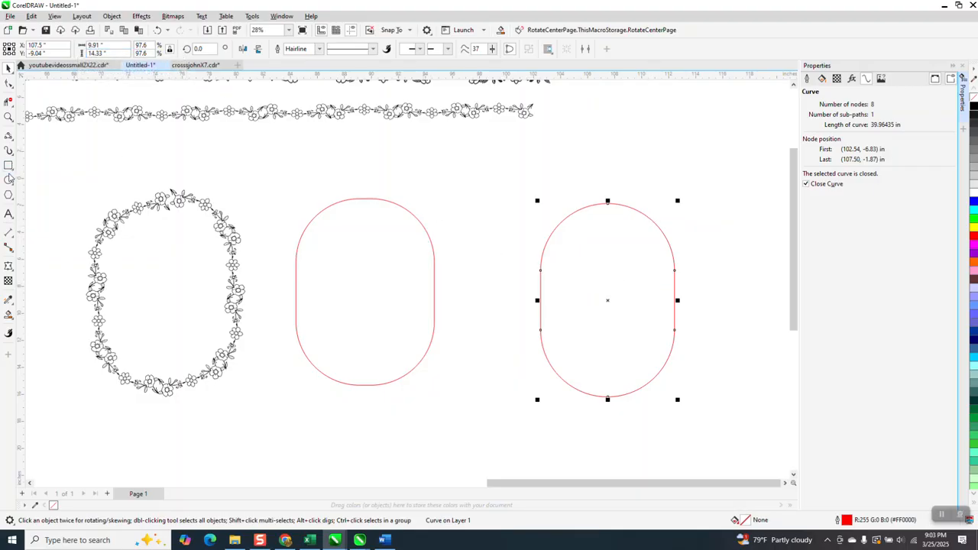
Apply the custom floral artistic media stroke to the new rounded path with a width of 2 inches
{"action": "left_click", "coordinate": [8, 151]}
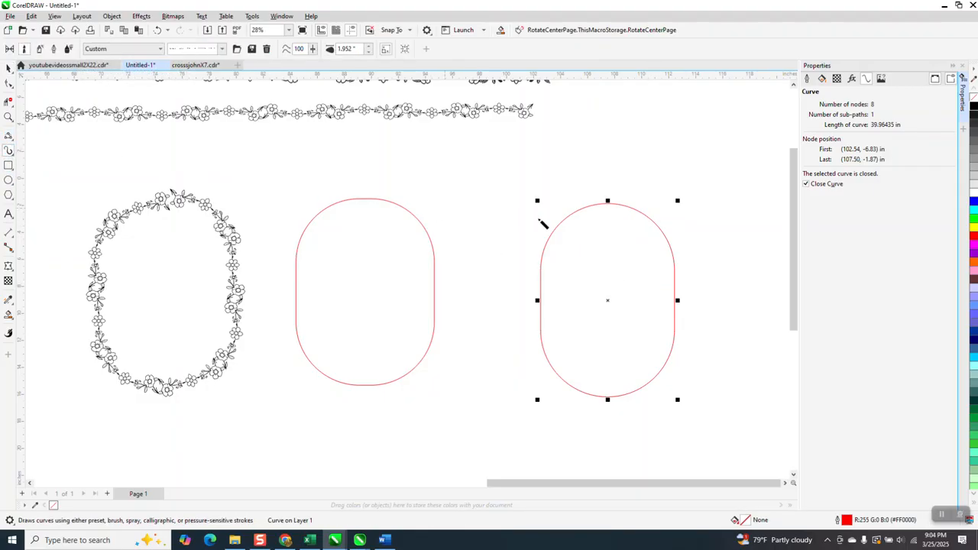
{"action": "left_click", "coordinate": [577, 214]}
{"action": "left_click_drag", "start_coordinate": [359, 49], "coordinate": [317, 54]}
{"action": "type", "text": "2"}
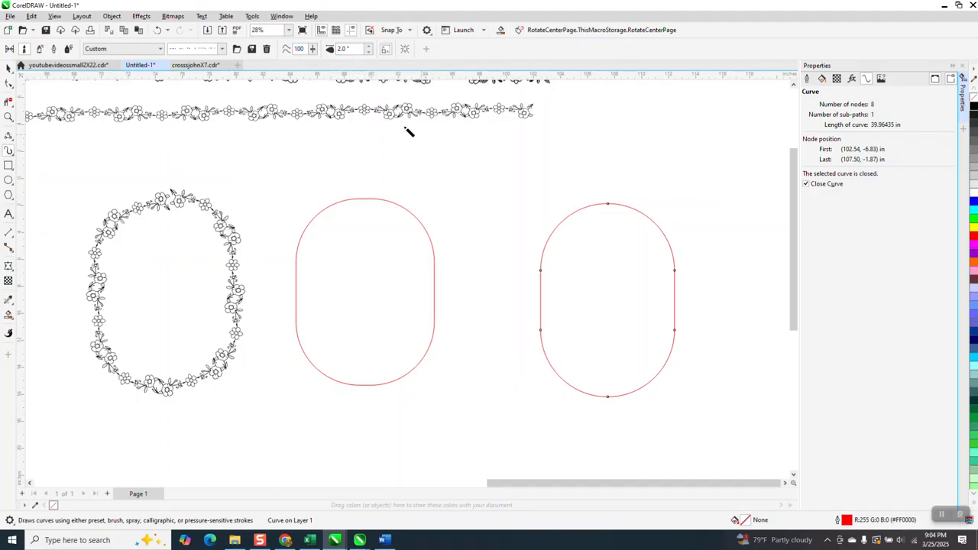
{"action": "left_click", "coordinate": [366, 51]}
{"action": "key", "text": "Return"}
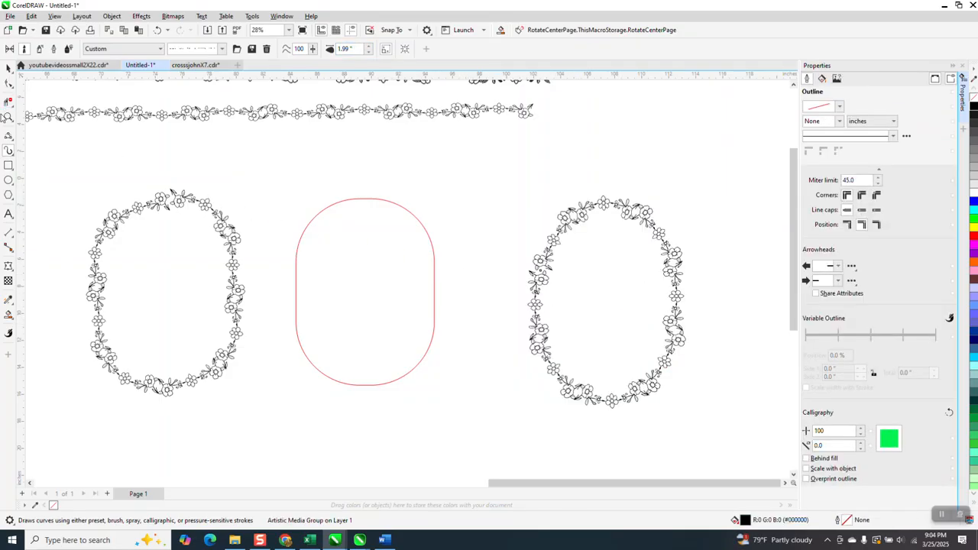
Draw a circle about 14.5 inches across and convert it to curves
{"action": "left_click", "coordinate": [7, 117]}
{"action": "left_click_drag", "start_coordinate": [501, 179], "coordinate": [756, 343]}
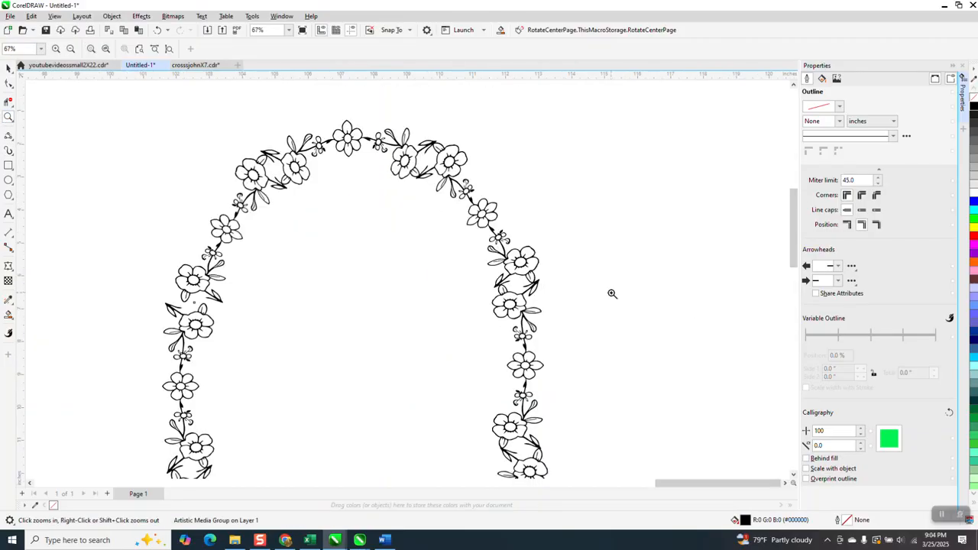
{"action": "scroll", "coordinate": [527, 241], "scroll_direction": "down", "scroll_amount": 3}
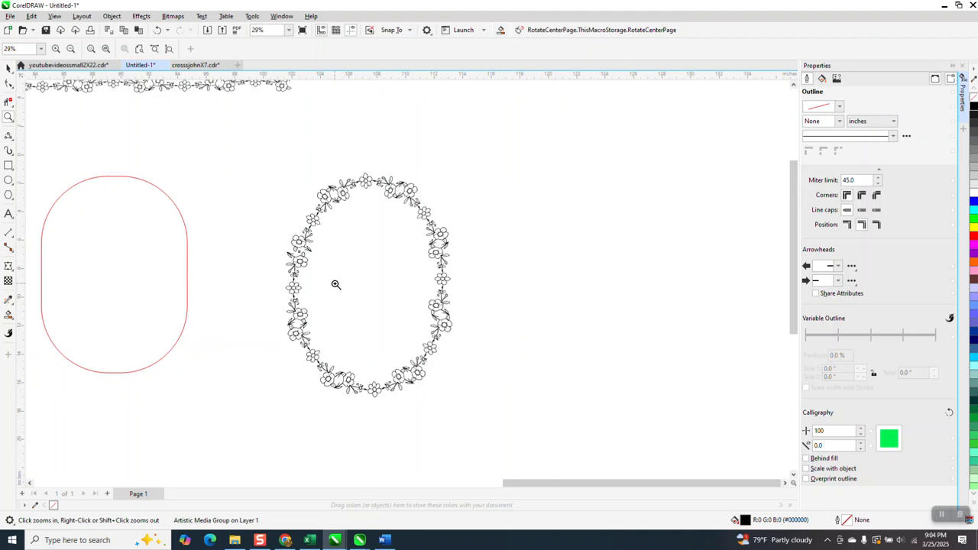
{"action": "scroll", "coordinate": [422, 256], "scroll_direction": "down", "scroll_amount": 1}
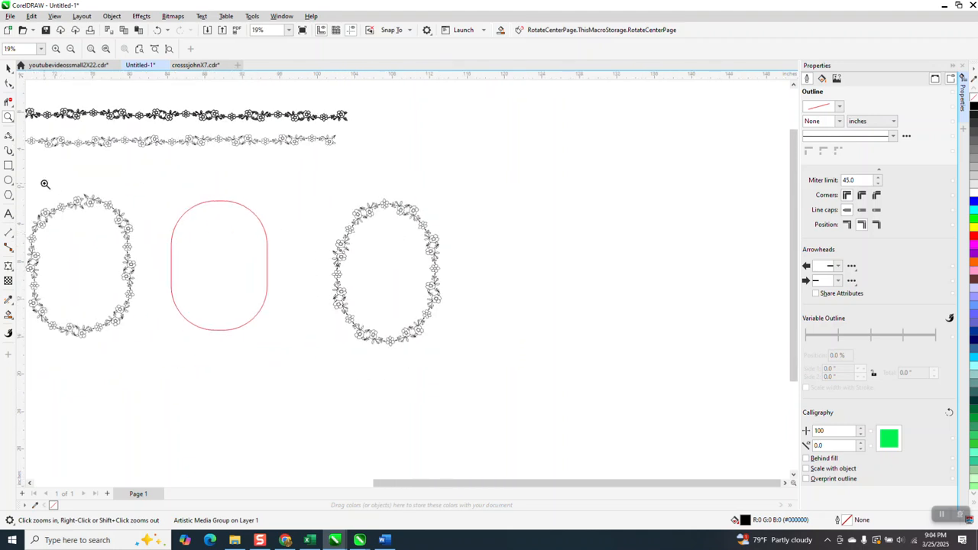
{"action": "left_click", "coordinate": [9, 180]}
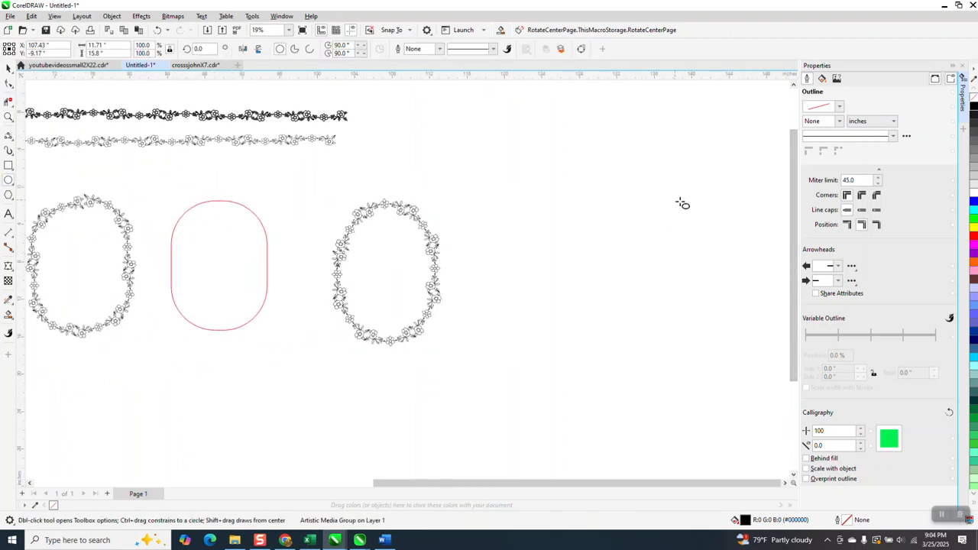
{"action": "left_click_drag", "start_coordinate": [694, 205], "coordinate": [601, 338]}
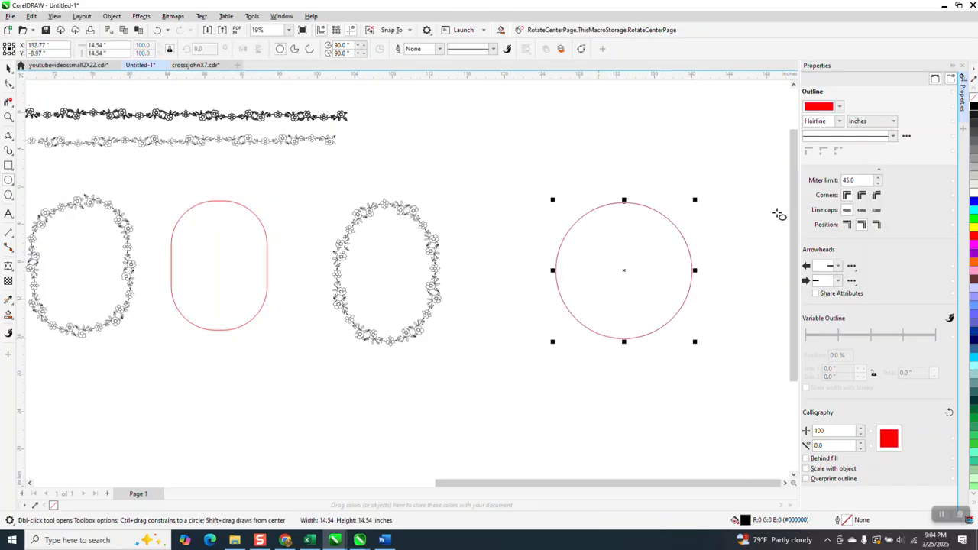
{"action": "left_click", "coordinate": [111, 17]}
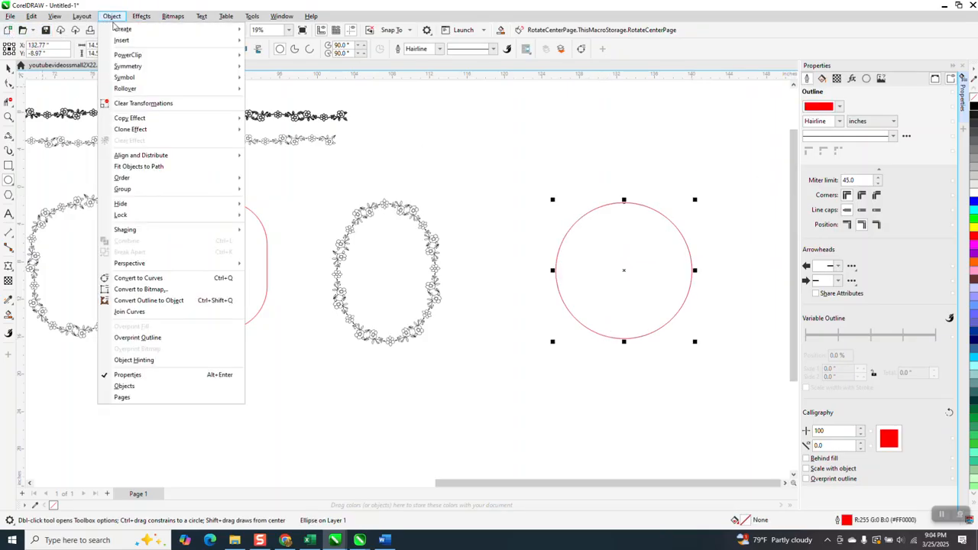
{"action": "left_click", "coordinate": [159, 280]}
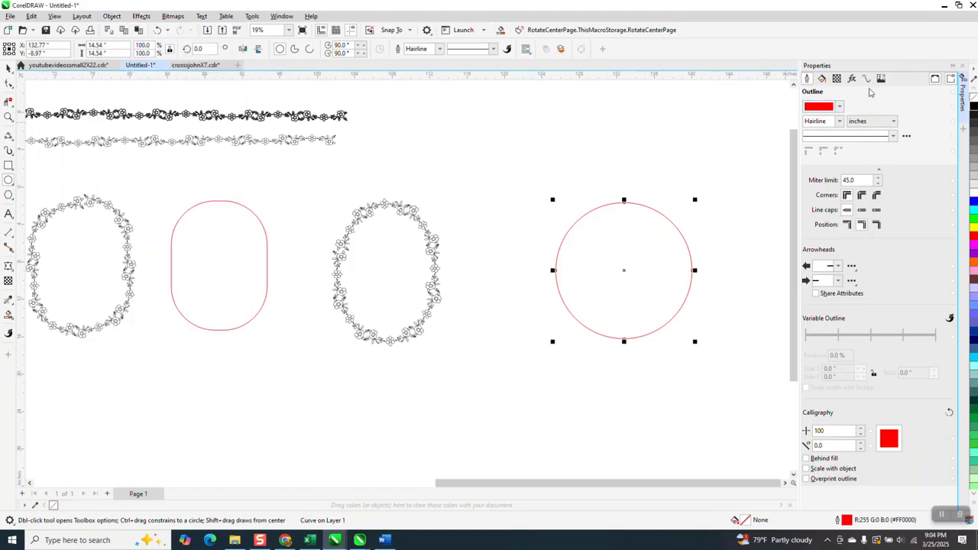
Scale the circle curve down to 87.4 percent of its original size
{"action": "left_click", "coordinate": [868, 80]}
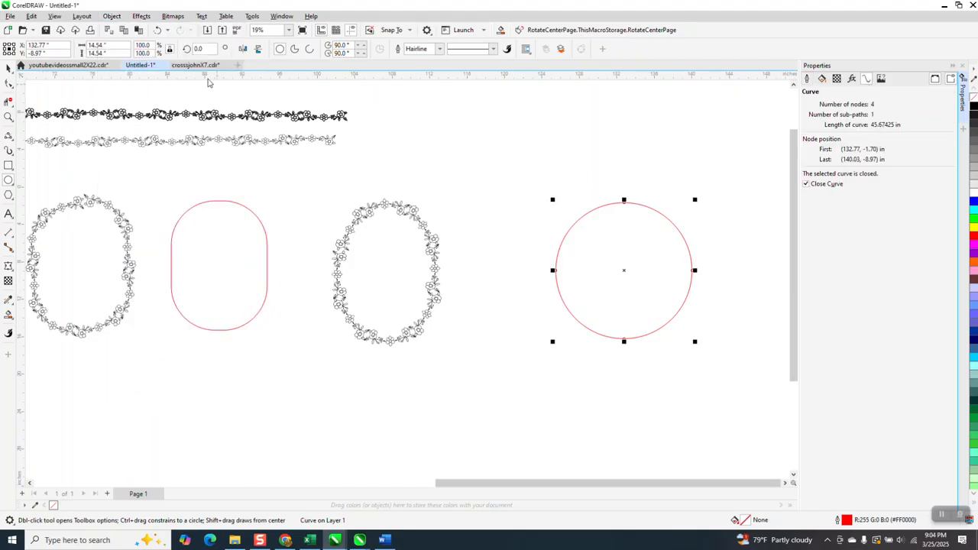
{"action": "left_click", "coordinate": [149, 46]}
{"action": "type", "text": "94"}
{"action": "key", "text": "Return"}
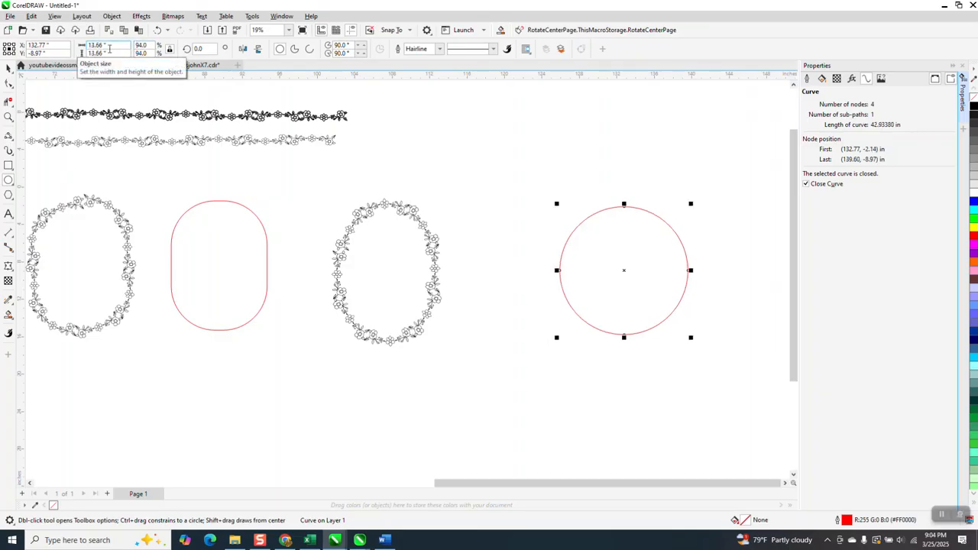
{"action": "left_click_drag", "start_coordinate": [149, 46], "coordinate": [108, 53]}
{"action": "type", "text": "92"}
{"action": "key", "text": "Return"}
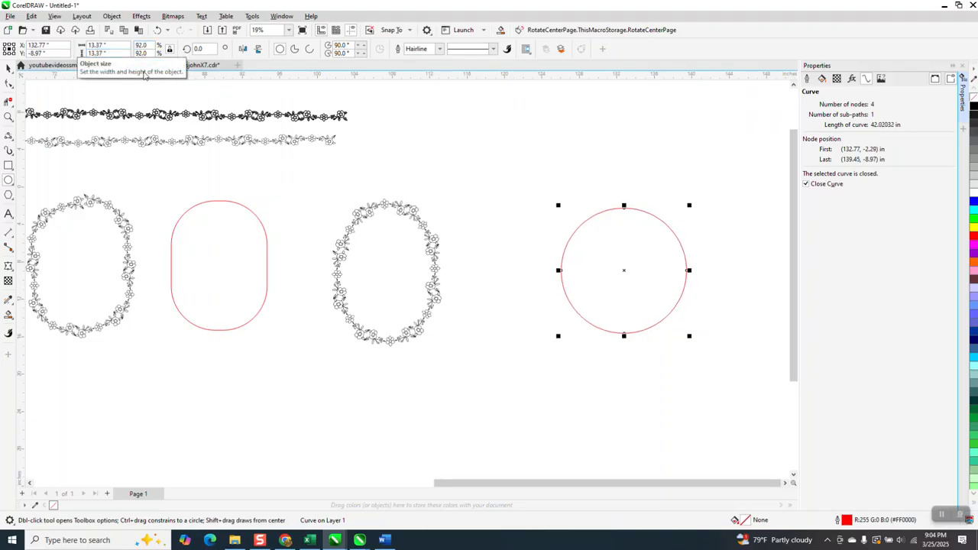
{"action": "left_click_drag", "start_coordinate": [114, 46], "coordinate": [89, 46]}
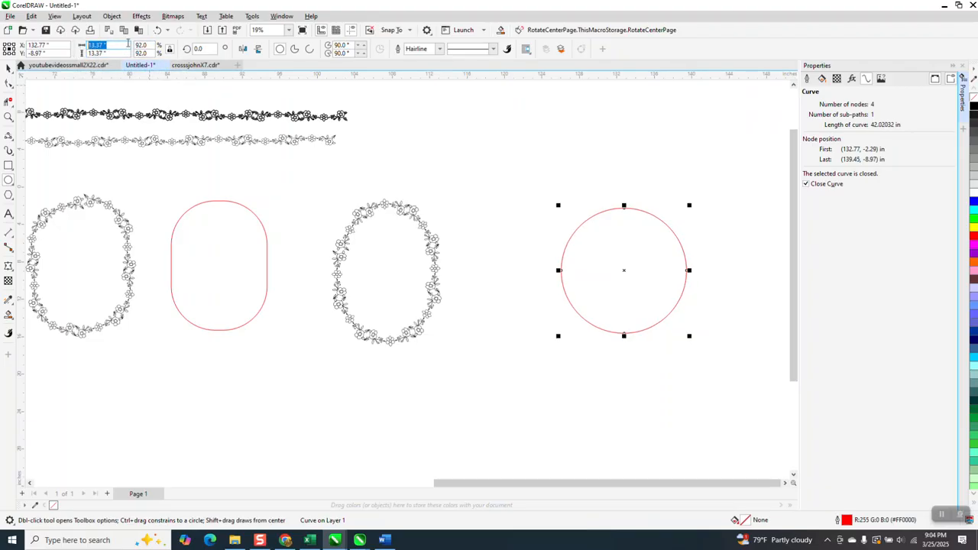
{"action": "left_click_drag", "start_coordinate": [149, 46], "coordinate": [63, 39]}
{"action": "type", "text": "90"}
{"action": "key", "text": "Return"}
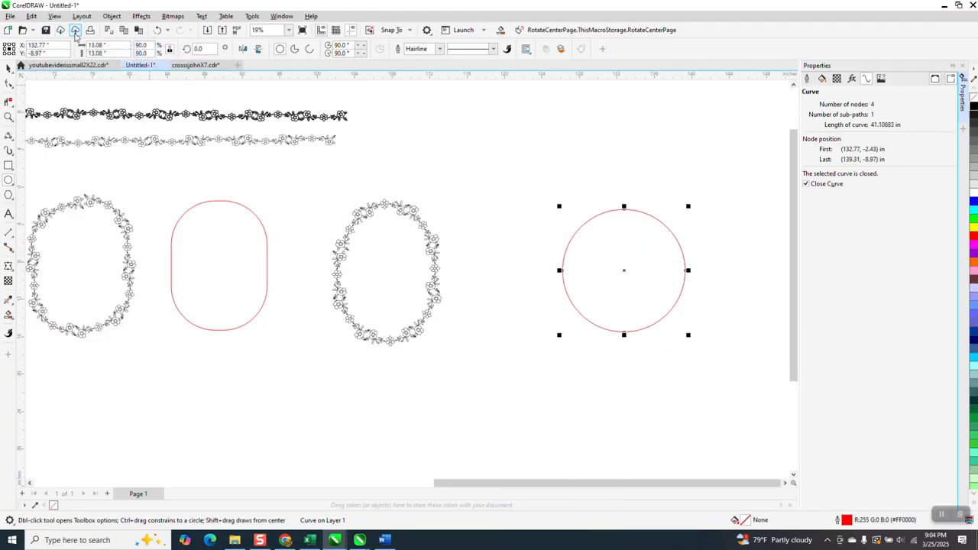
{"action": "left_click_drag", "start_coordinate": [153, 47], "coordinate": [98, 42]}
{"action": "type", "text": "87"}
{"action": "key", "text": "Return"}
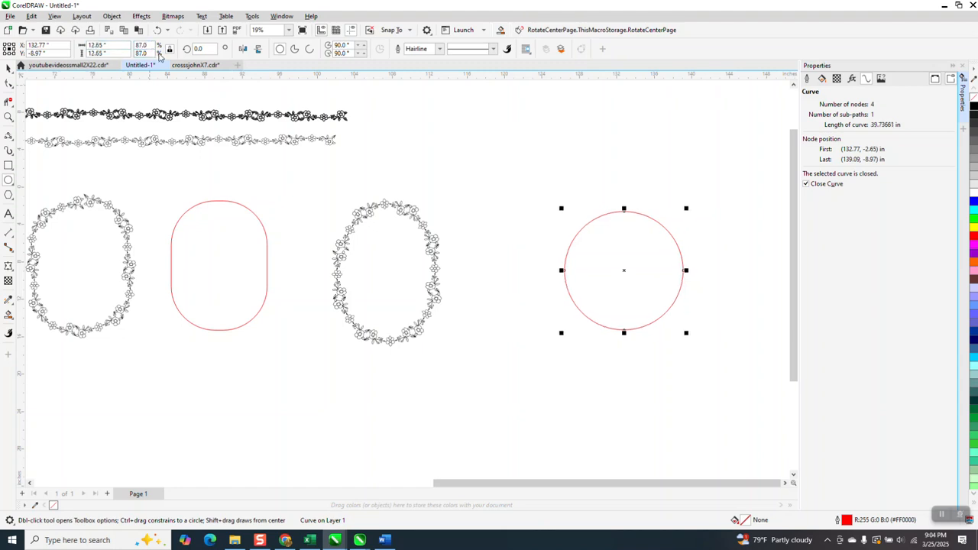
{"action": "left_click_drag", "start_coordinate": [149, 46], "coordinate": [116, 53]}
{"action": "type", "text": "87"}
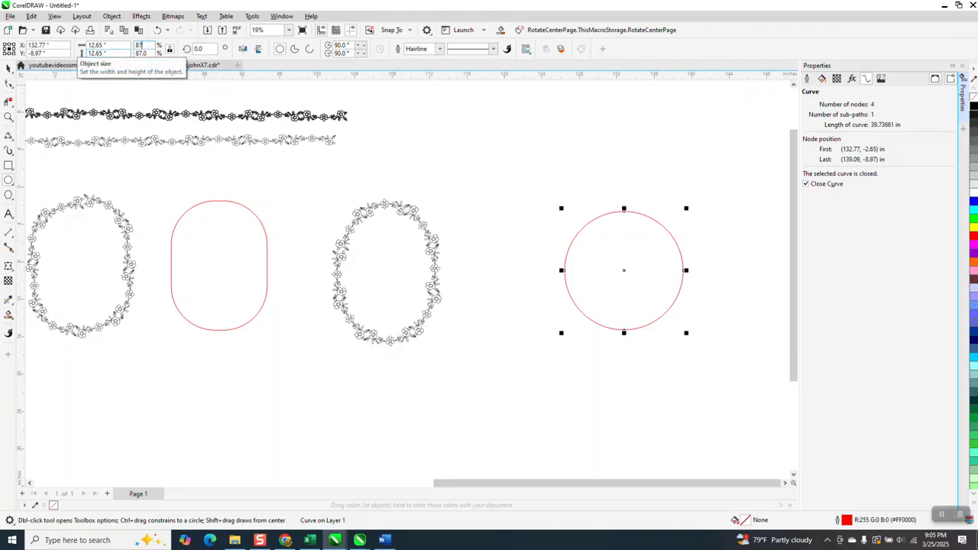
{"action": "key", "text": "Return"}
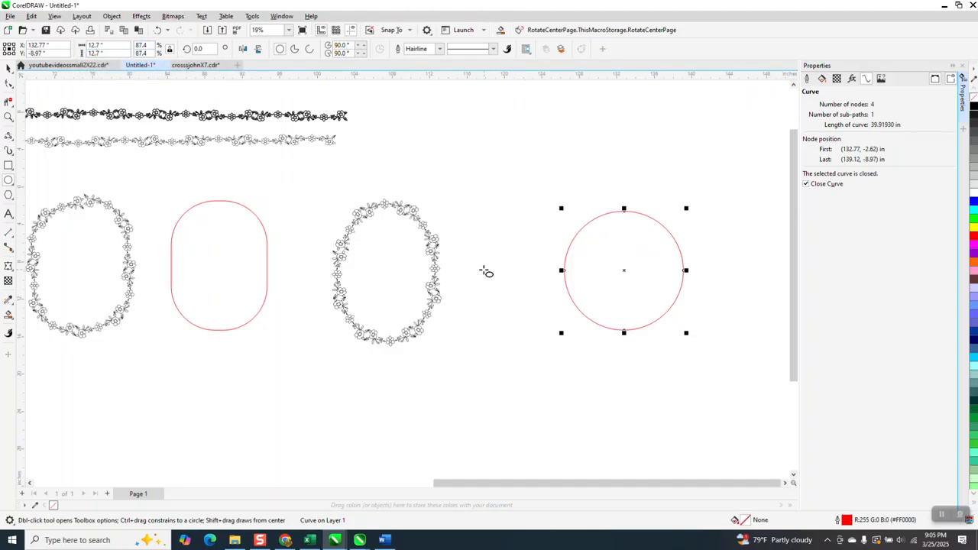
Apply the custom floral artistic media stroke to the circle and zoom in to inspect the circular frame
{"action": "left_click", "coordinate": [9, 150]}
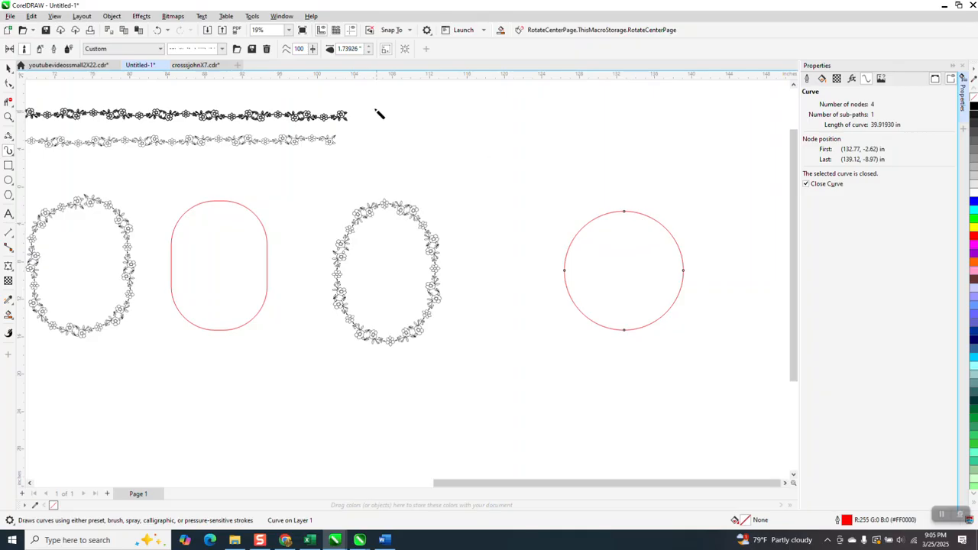
{"action": "left_click", "coordinate": [368, 51]}
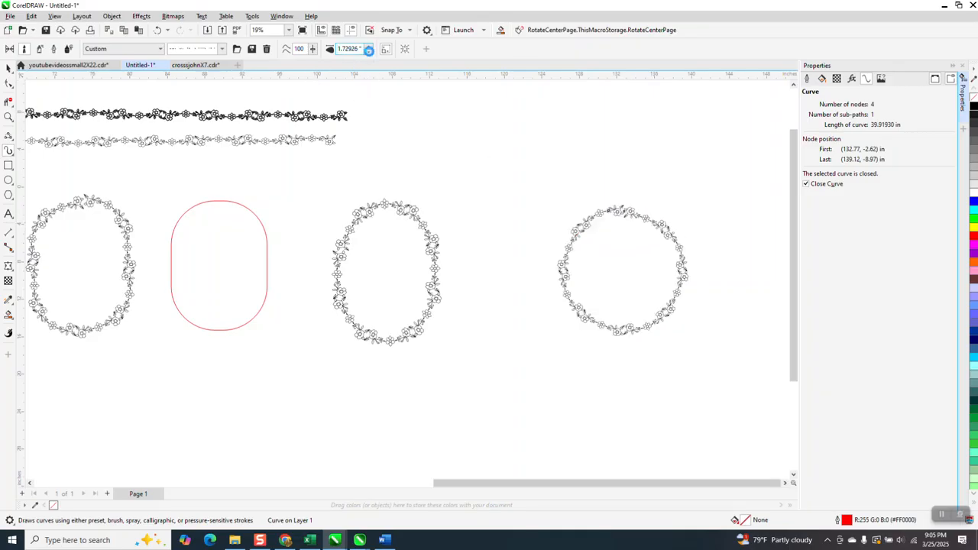
{"action": "left_click", "coordinate": [9, 117]}
{"action": "left_click_drag", "start_coordinate": [533, 184], "coordinate": [776, 368]}
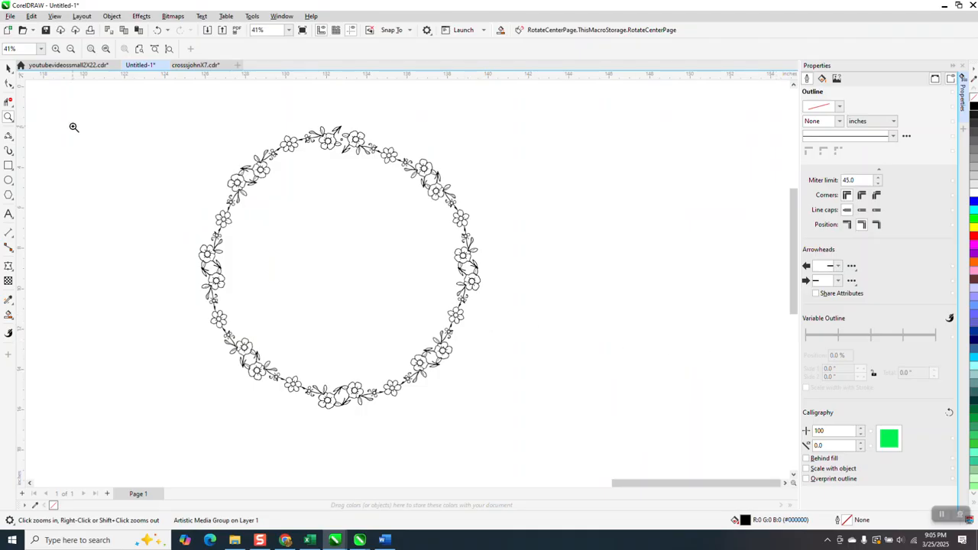
{"action": "left_click_drag", "start_coordinate": [249, 105], "coordinate": [433, 216]}
{"action": "scroll", "coordinate": [425, 196], "scroll_direction": "down", "scroll_amount": 4}
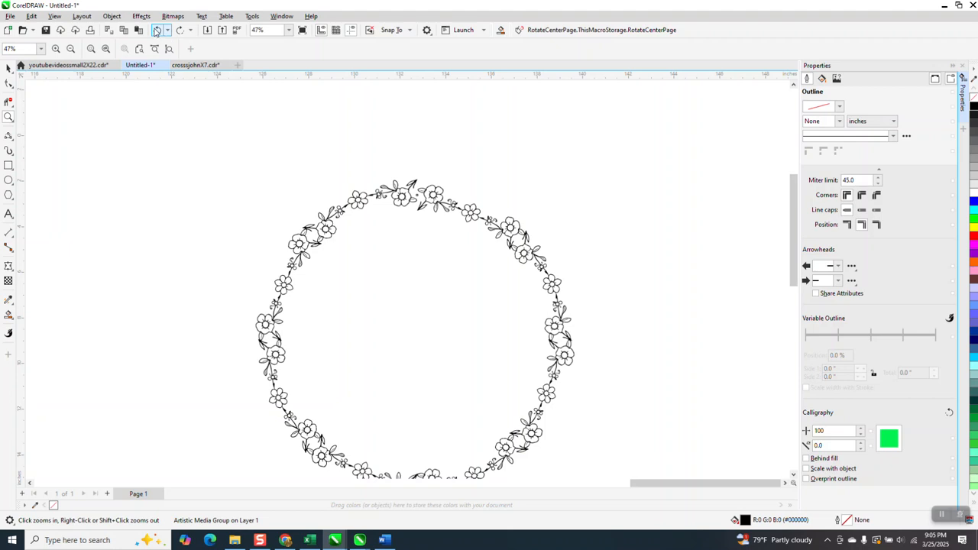
Break the floral circle's artistic media group apart and move its circle path out of the flower stroke
{"action": "double_click", "coordinate": [10, 69]}
{"action": "left_click", "coordinate": [113, 16]}
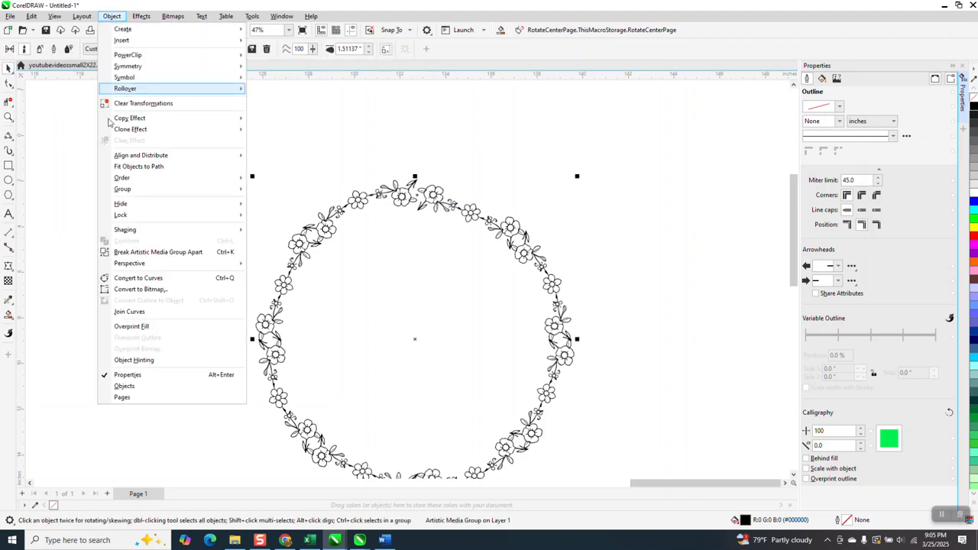
{"action": "left_click", "coordinate": [153, 251]}
{"action": "scroll", "coordinate": [383, 194], "scroll_direction": "down", "scroll_amount": 1}
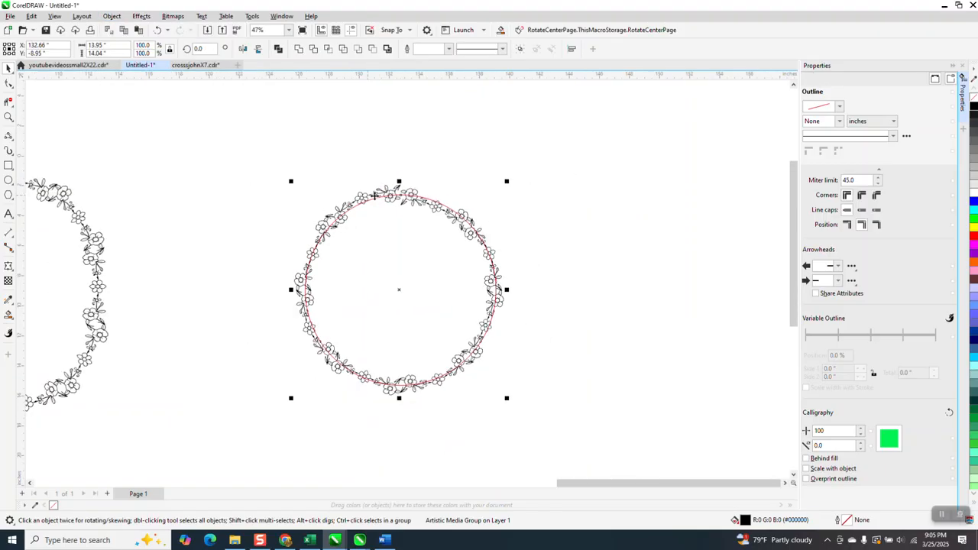
{"action": "left_click_drag", "start_coordinate": [424, 206], "coordinate": [664, 224]}
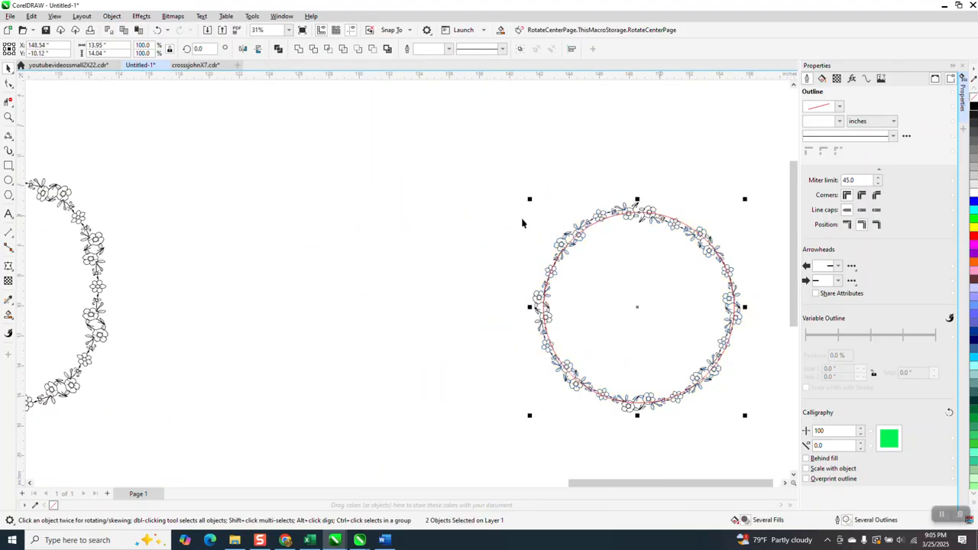
{"action": "left_click", "coordinate": [592, 224]}
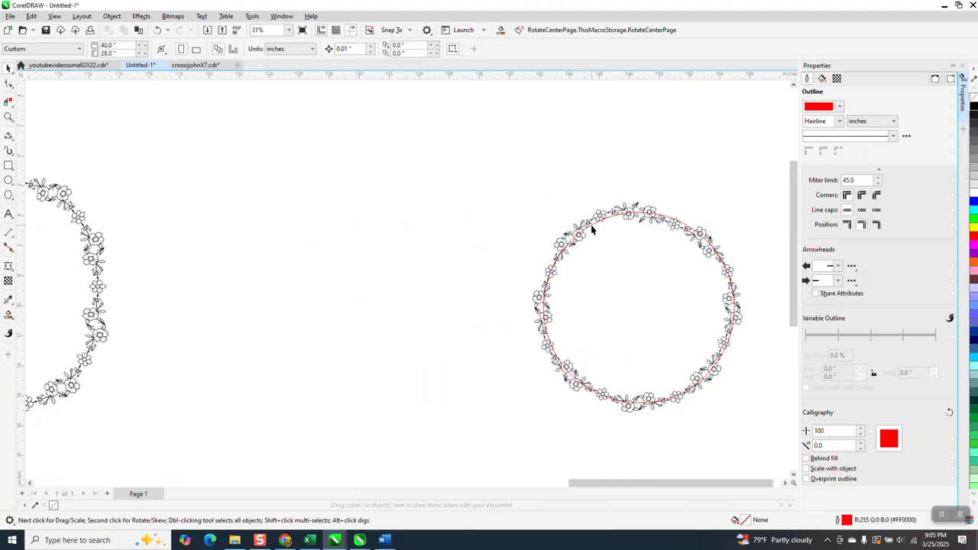
{"action": "left_click_drag", "start_coordinate": [592, 223], "coordinate": [281, 208]}
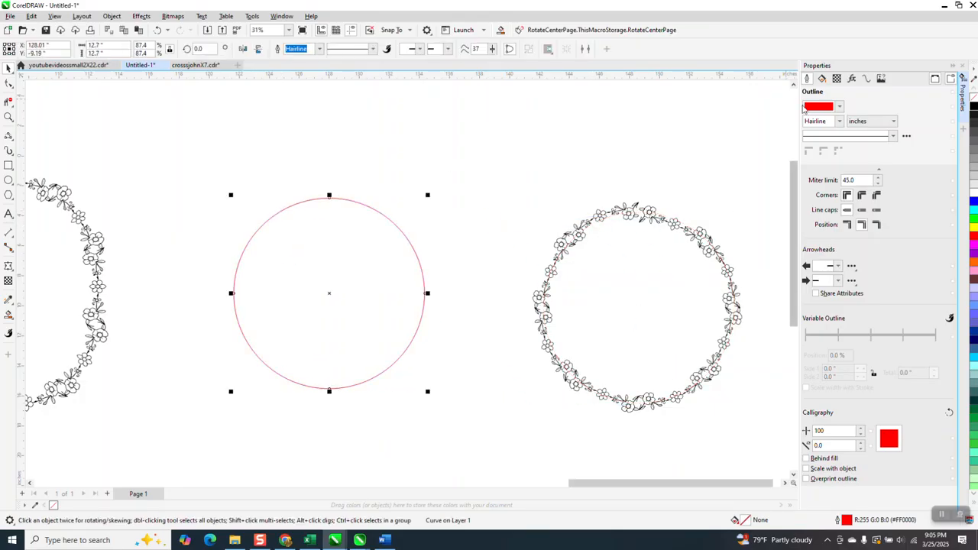
Scale the separated circle path down to 85 percent
{"action": "left_click", "coordinate": [867, 79]}
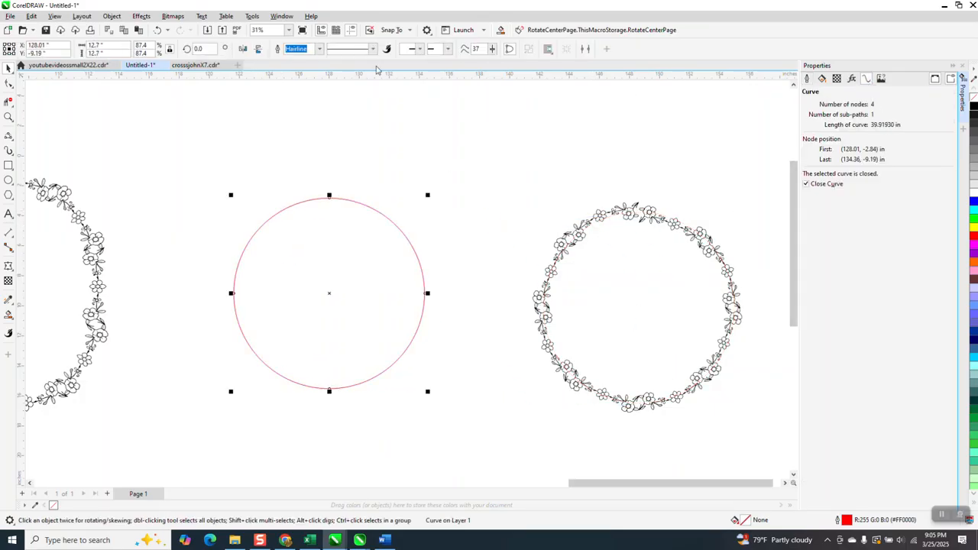
{"action": "left_click", "coordinate": [199, 49]}
{"action": "left_click_drag", "start_coordinate": [149, 45], "coordinate": [116, 47]}
{"action": "type", "text": "85"}
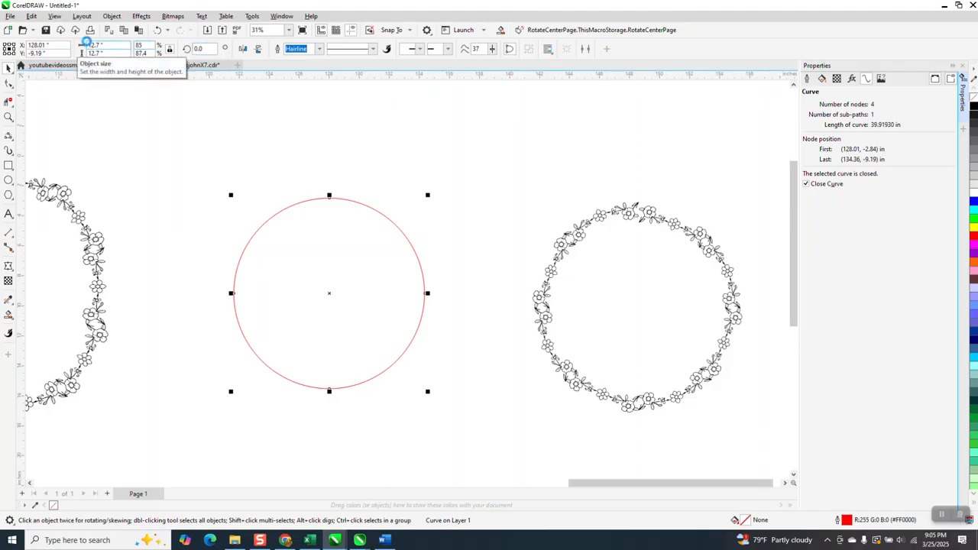
{"action": "key", "text": "Return"}
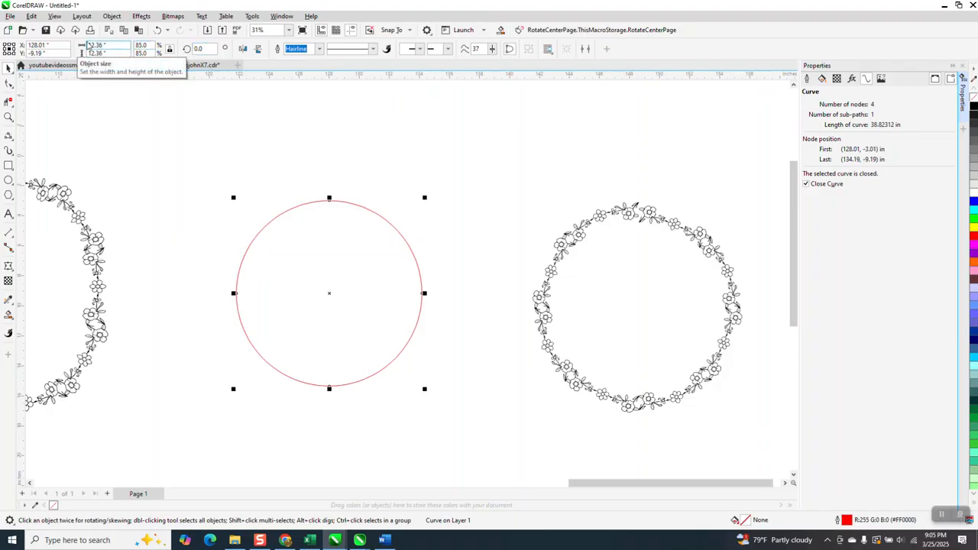
Apply the custom floral artistic media stroke to the scaled circle path with a width of about 1.24 inches
{"action": "left_click", "coordinate": [8, 135]}
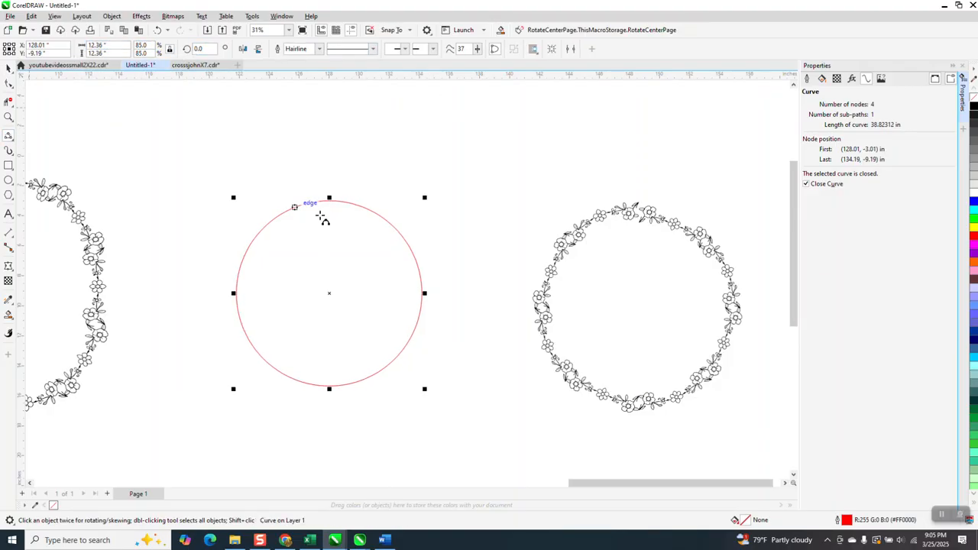
{"action": "left_click", "coordinate": [15, 157]}
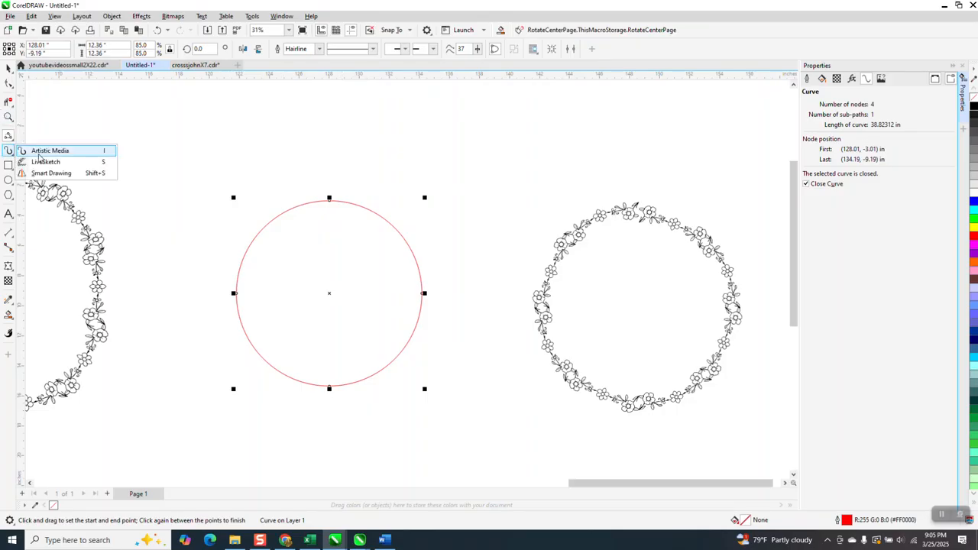
{"action": "left_click", "coordinate": [49, 151]}
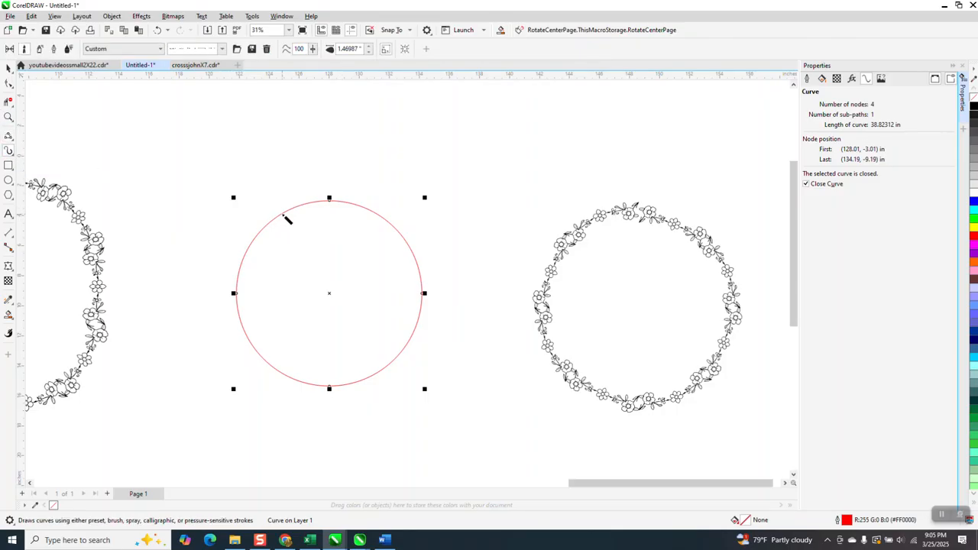
{"action": "left_click", "coordinate": [283, 215]}
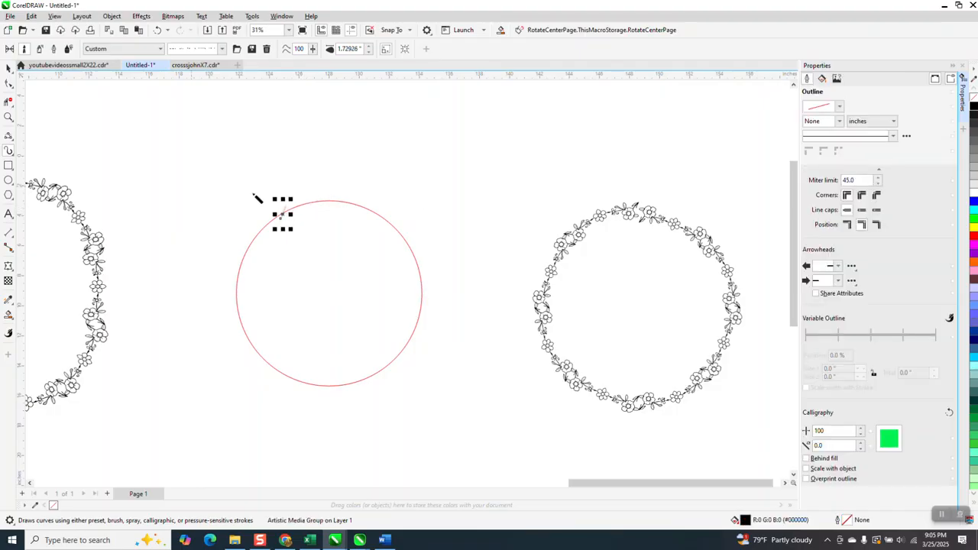
{"action": "left_click", "coordinate": [157, 30]}
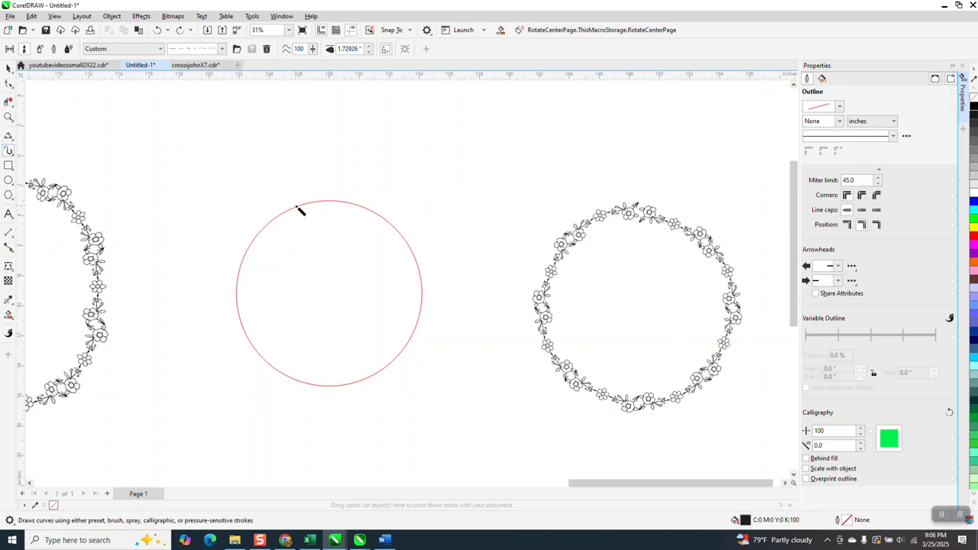
{"action": "left_click", "coordinate": [330, 203]}
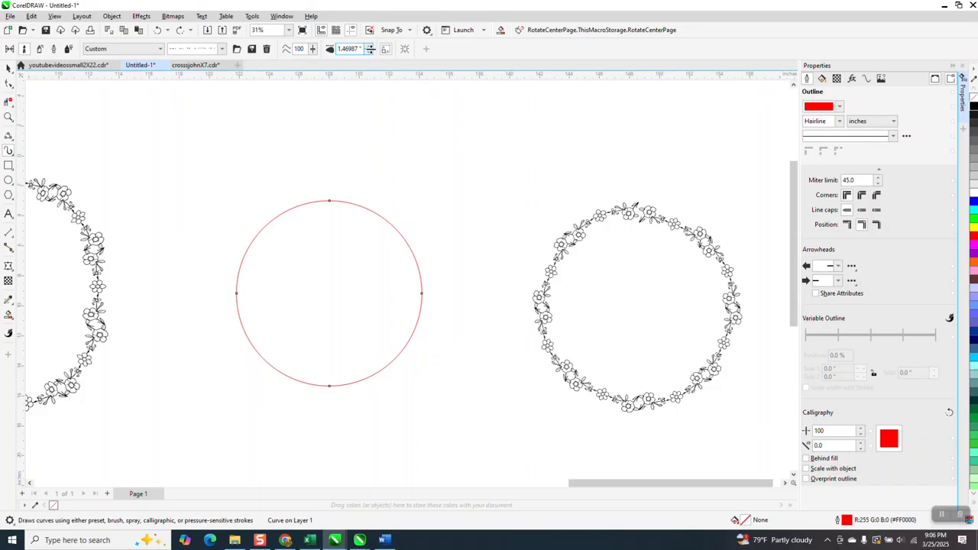
{"action": "left_click", "coordinate": [369, 50]}
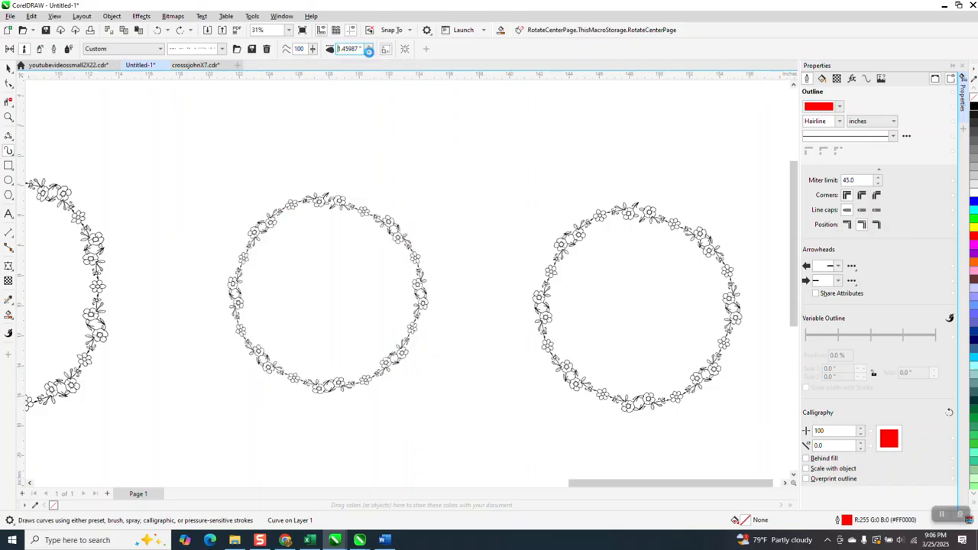
Zoom in to inspect how the flowers join around the new floral circle
{"action": "left_click", "coordinate": [7, 117]}
{"action": "left_click", "coordinate": [340, 214]}
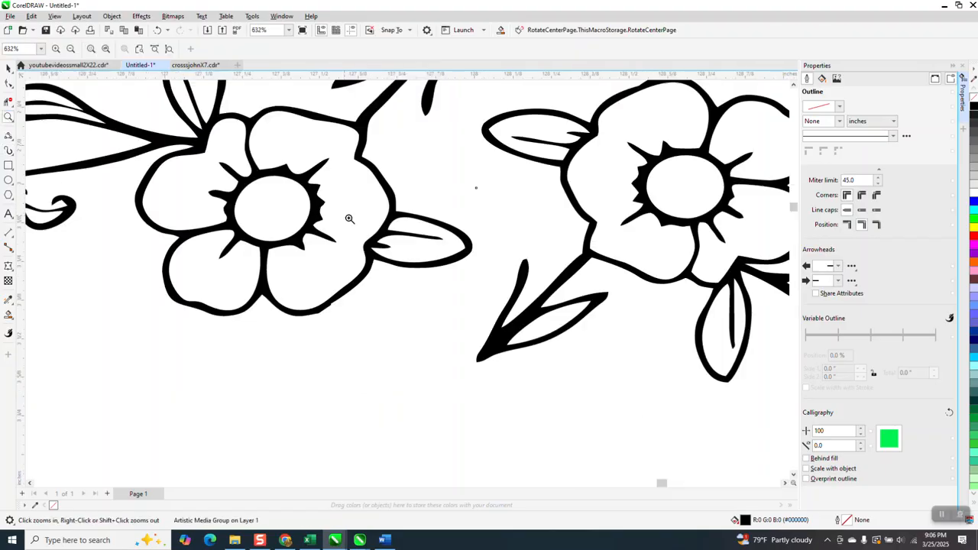
{"action": "scroll", "coordinate": [417, 231], "scroll_direction": "down", "scroll_amount": 4}
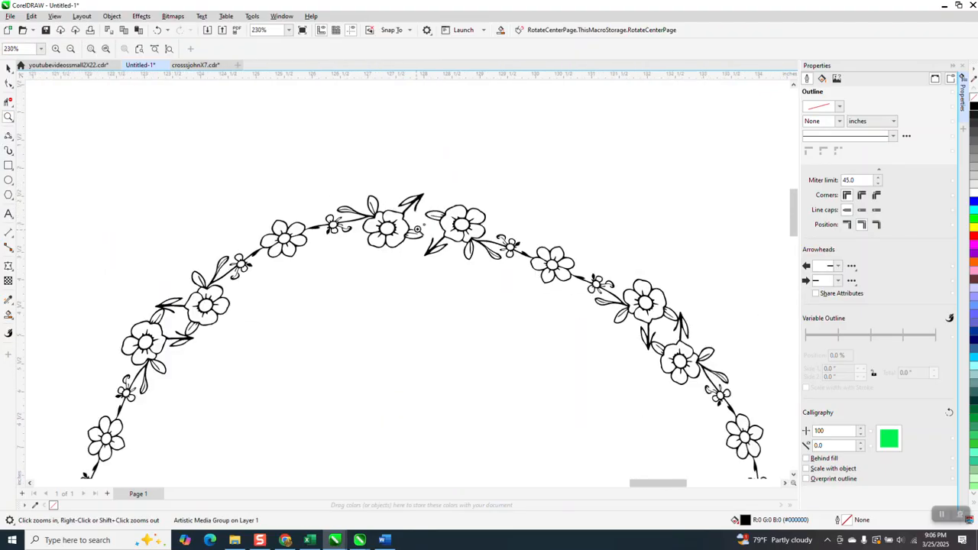
{"action": "scroll", "coordinate": [416, 229], "scroll_direction": "down", "scroll_amount": 3}
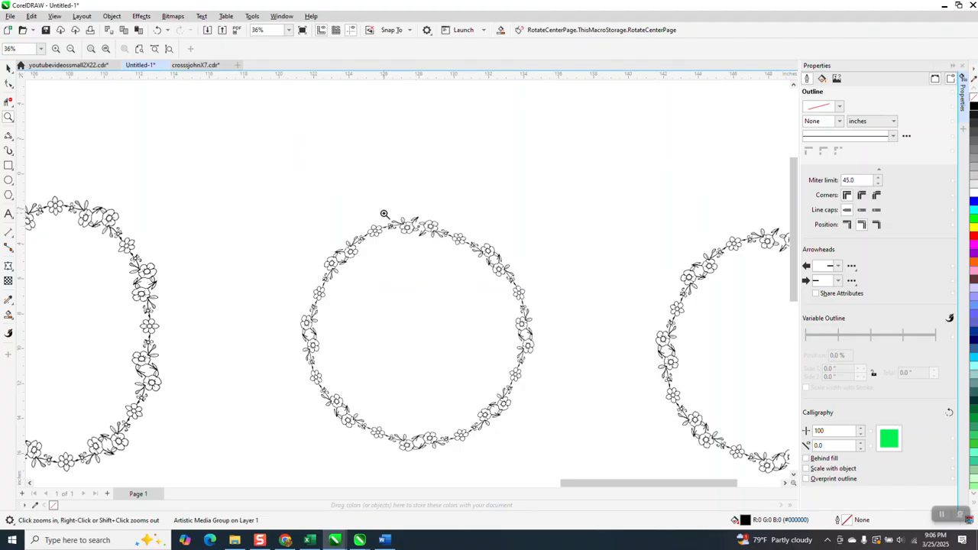
{"action": "scroll", "coordinate": [405, 222], "scroll_direction": "down", "scroll_amount": 1}
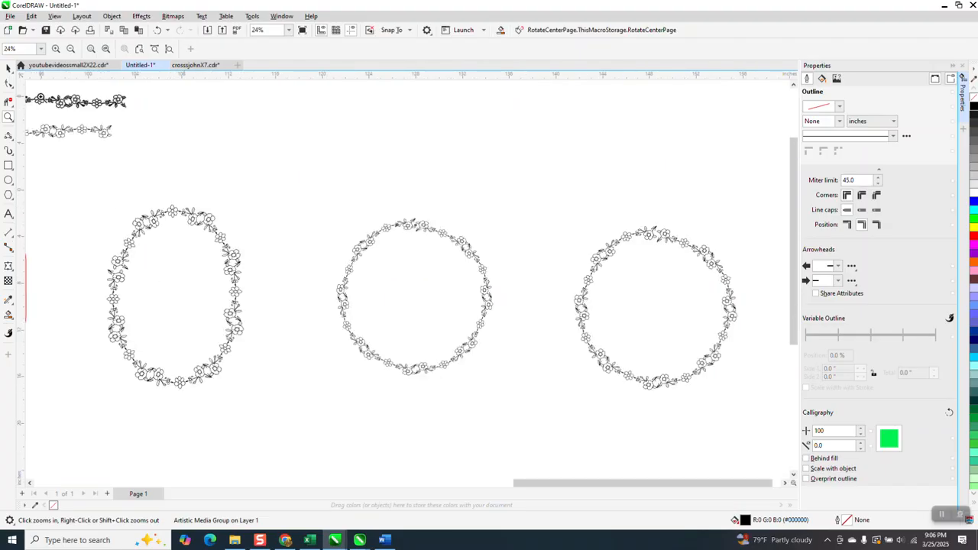
{"action": "left_click_drag", "start_coordinate": [341, 201], "coordinate": [446, 269]}
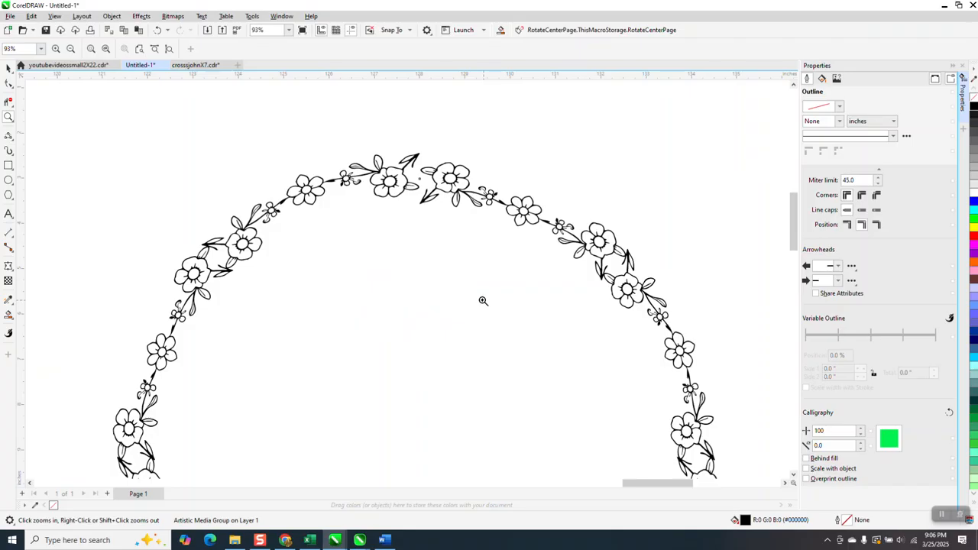
Color the new floral circle red
{"action": "left_click", "coordinate": [12, 320]}
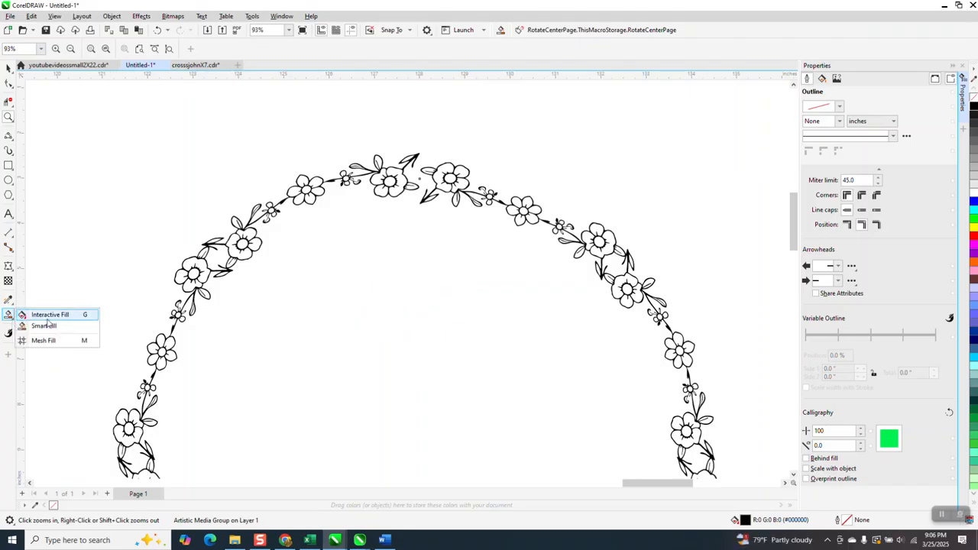
{"action": "left_click", "coordinate": [45, 326]}
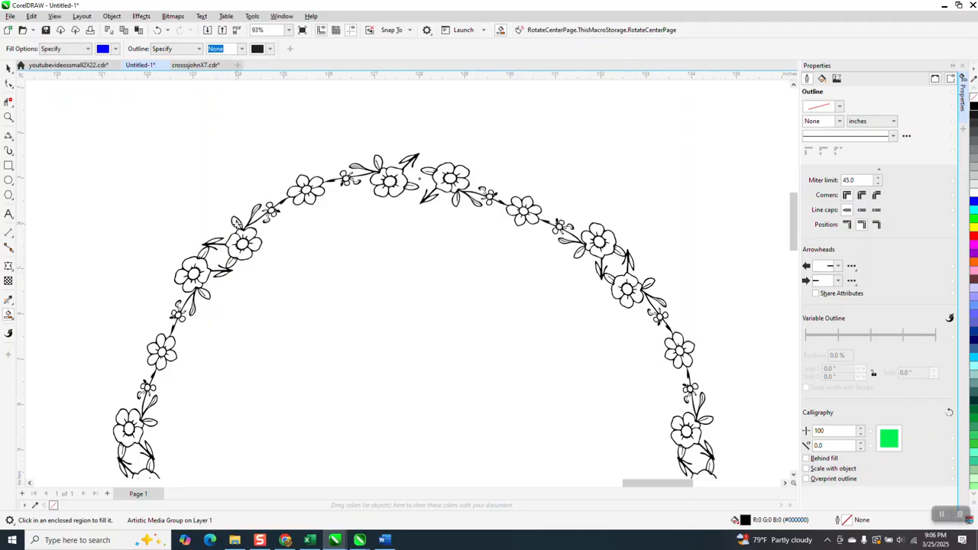
{"action": "left_click", "coordinate": [8, 67]}
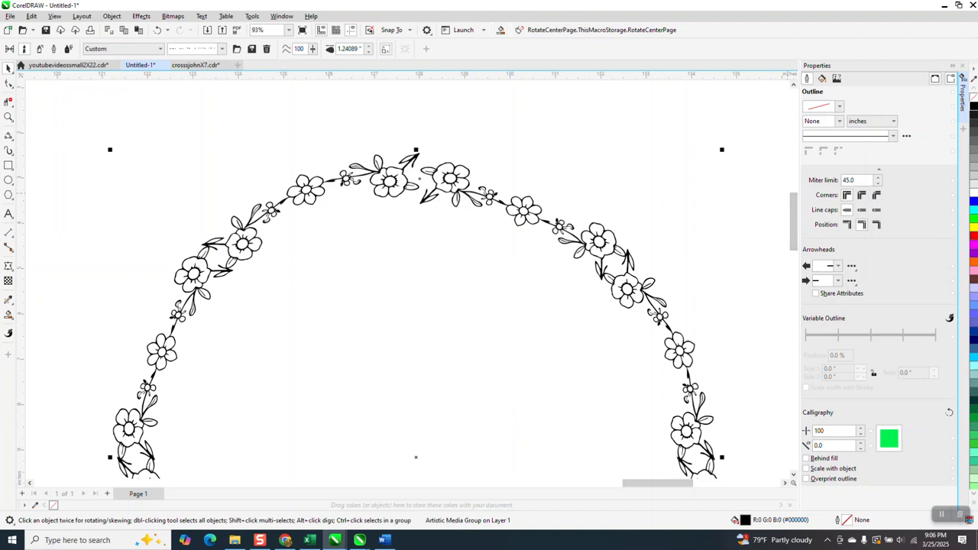
{"action": "left_click", "coordinate": [974, 239]}
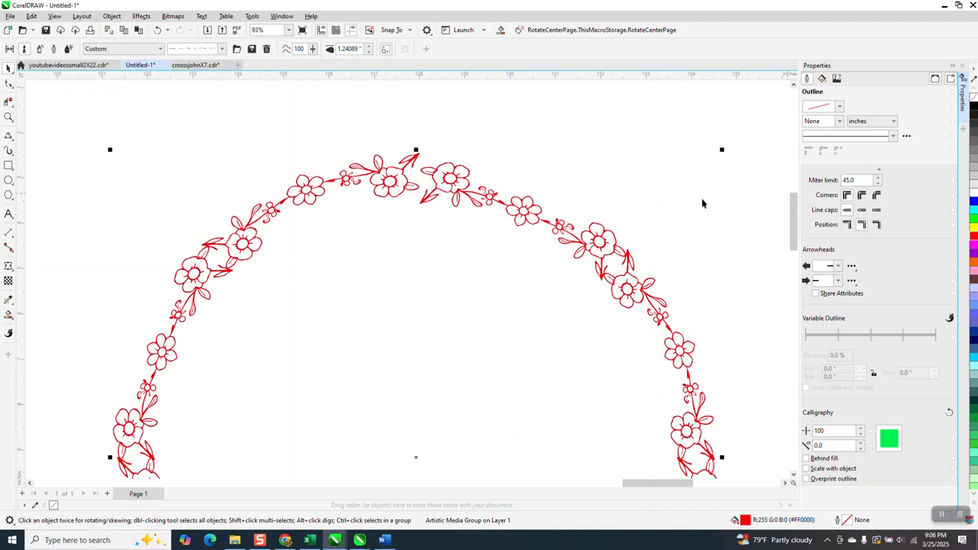
Try to apply a fountain fill across the red floral circle with the Interactive Fill tool
{"action": "scroll", "coordinate": [680, 200], "scroll_direction": "down", "scroll_amount": 1}
{"action": "scroll", "coordinate": [44, 184], "scroll_direction": "down", "scroll_amount": 1}
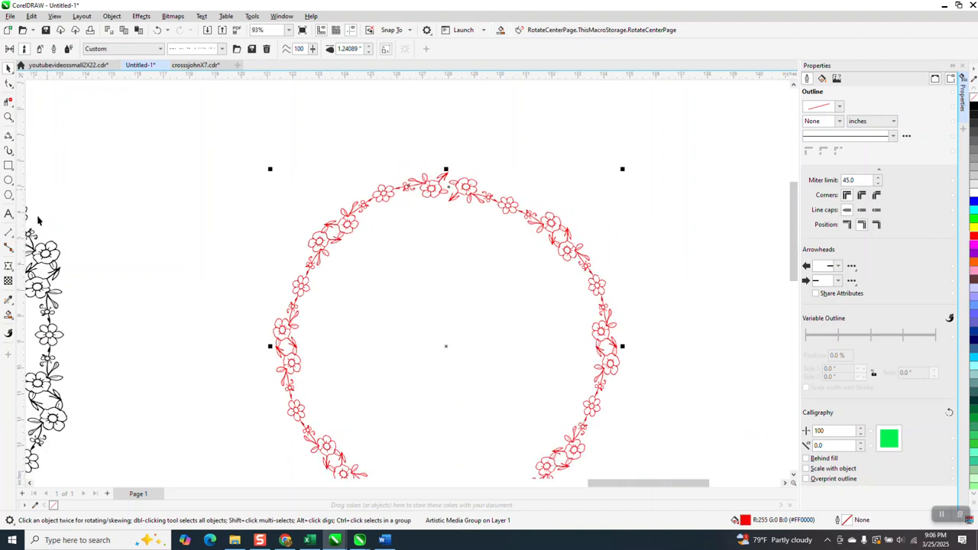
{"action": "left_click", "coordinate": [14, 321]}
{"action": "left_click", "coordinate": [36, 317]}
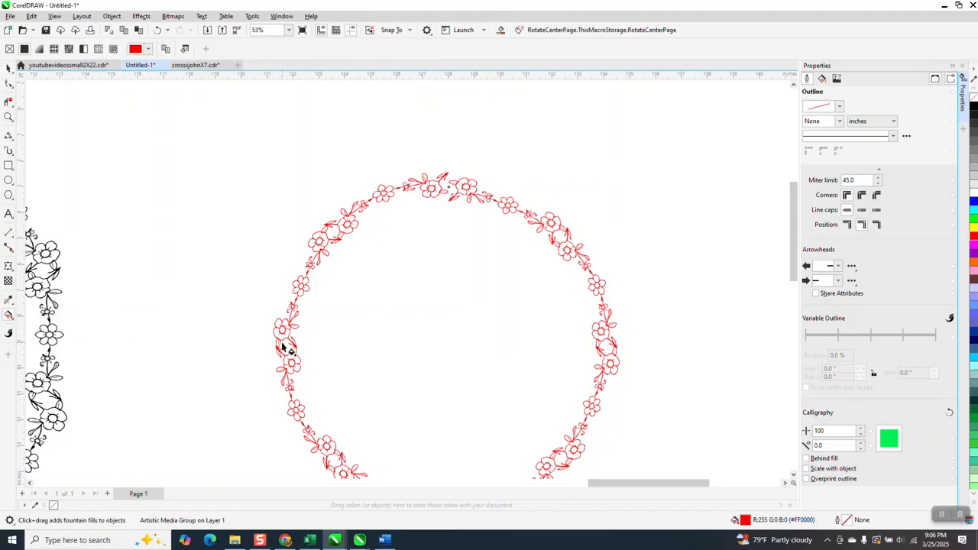
{"action": "left_click_drag", "start_coordinate": [282, 346], "coordinate": [627, 349]}
{"action": "left_click", "coordinate": [564, 299]}
{"action": "scroll", "coordinate": [544, 296], "scroll_direction": "down", "scroll_amount": 3}
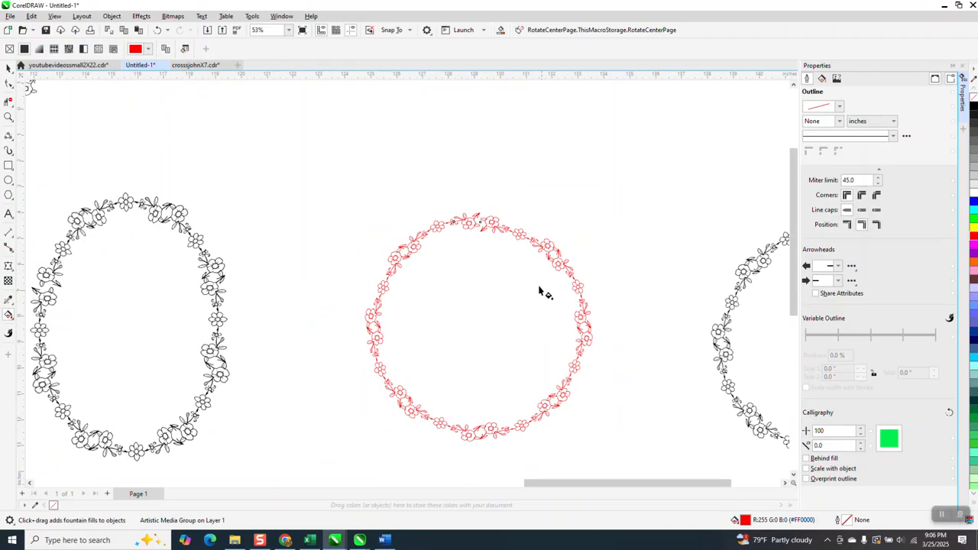
Move the red floral circle closer to the other frame
{"action": "left_click", "coordinate": [8, 67]}
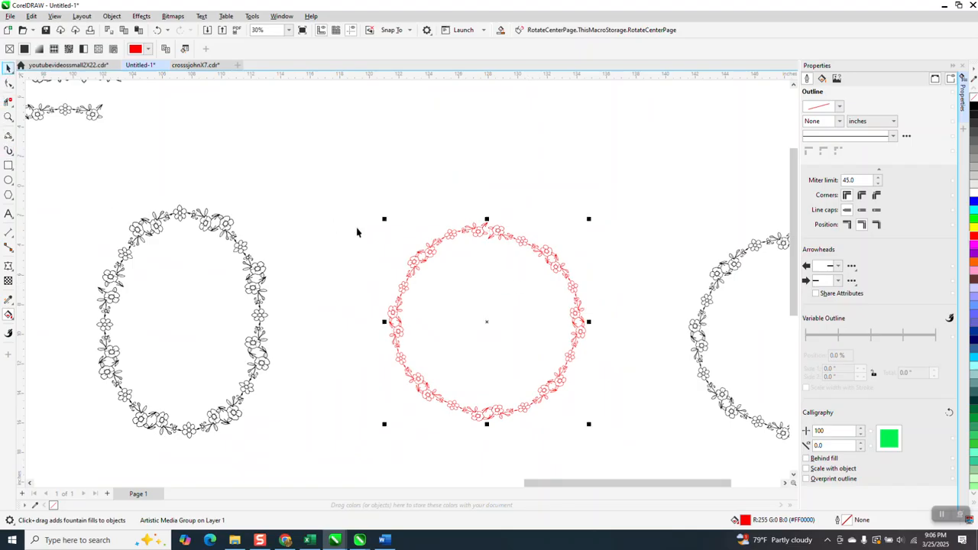
{"action": "left_click_drag", "start_coordinate": [474, 239], "coordinate": [386, 239]}
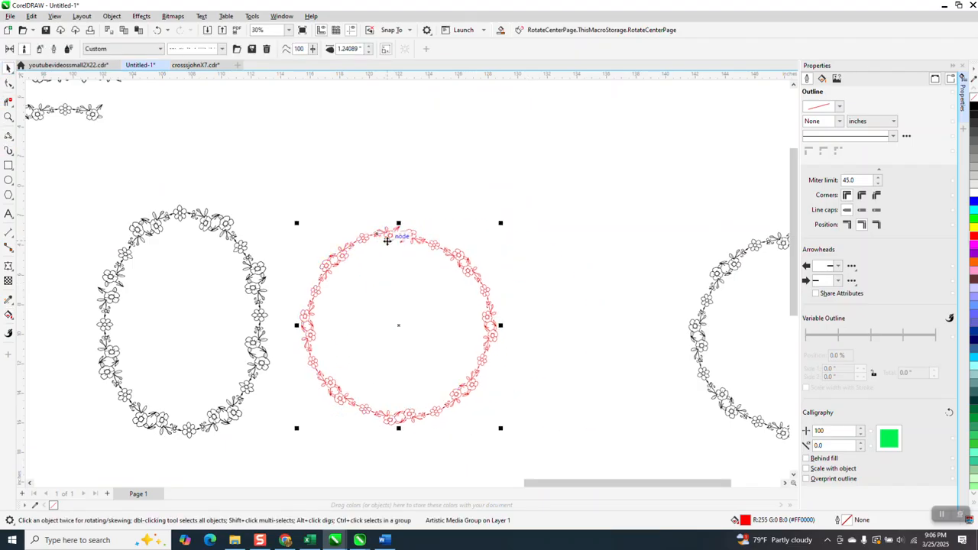
{"action": "scroll", "coordinate": [481, 256], "scroll_direction": "down", "scroll_amount": 4}
{"action": "scroll", "coordinate": [501, 262], "scroll_direction": "down", "scroll_amount": 1}
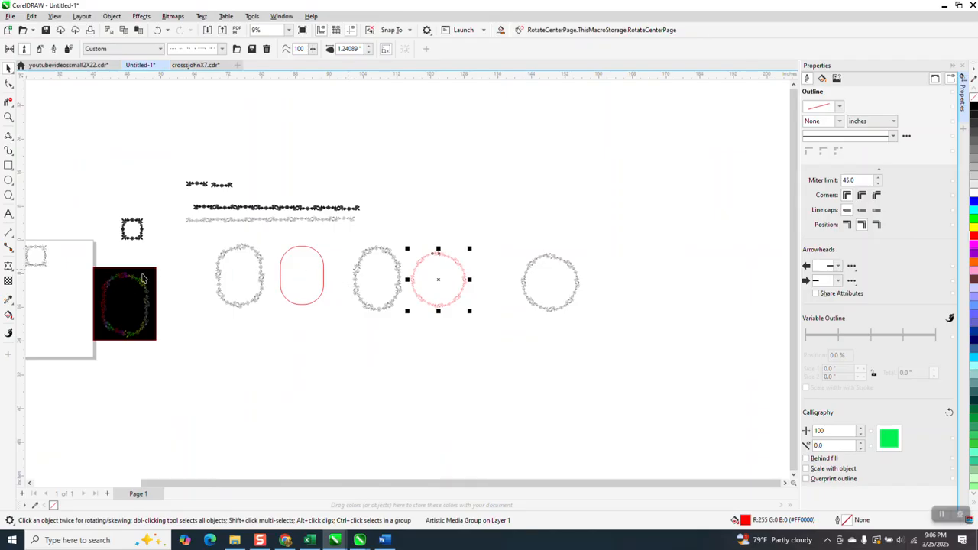
Zoom in to examine the multicolored floral frame on the black background
{"action": "left_click", "coordinate": [8, 118]}
{"action": "left_click_drag", "start_coordinate": [92, 271], "coordinate": [192, 343]}
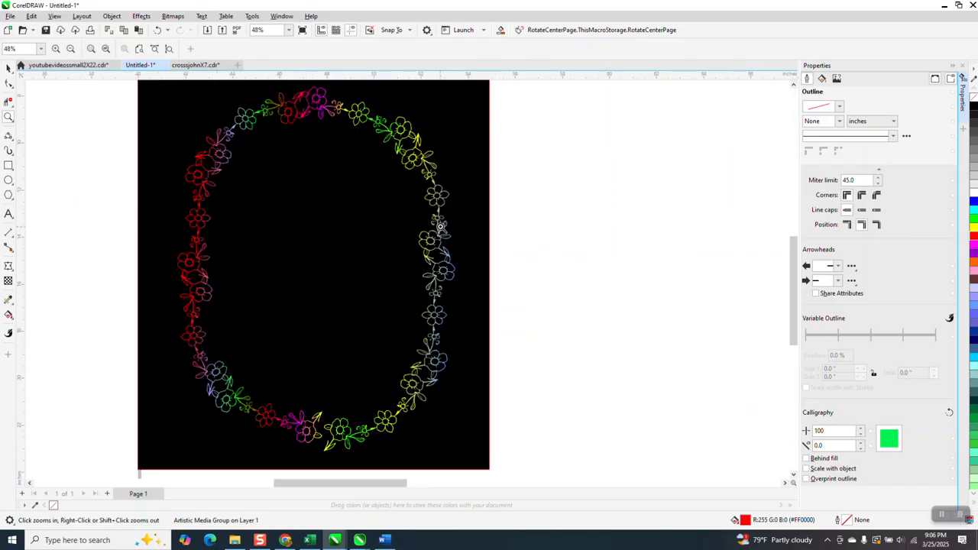
{"action": "left_click_drag", "start_coordinate": [288, 402], "coordinate": [353, 454]}
{"action": "scroll", "coordinate": [348, 442], "scroll_direction": "down", "scroll_amount": 5}
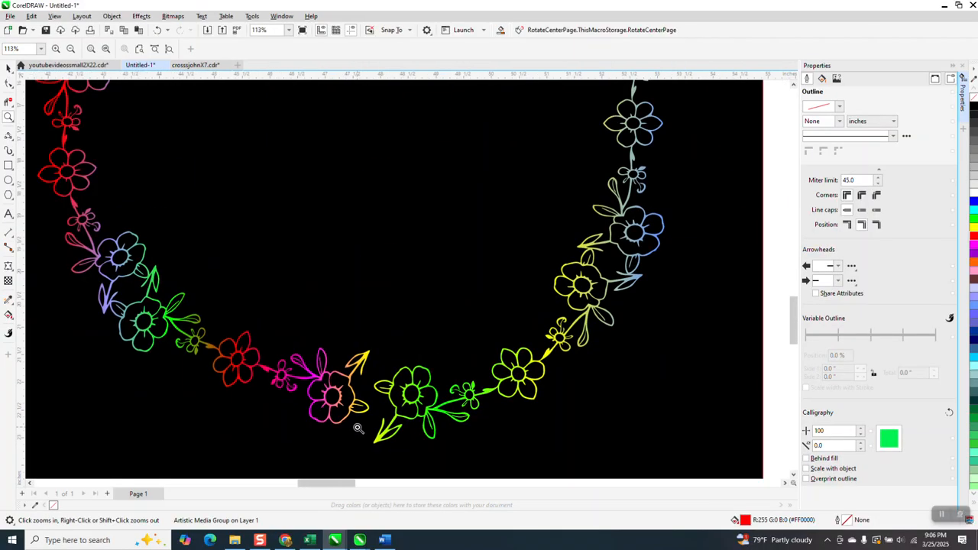
{"action": "scroll", "coordinate": [357, 426], "scroll_direction": "down", "scroll_amount": 1}
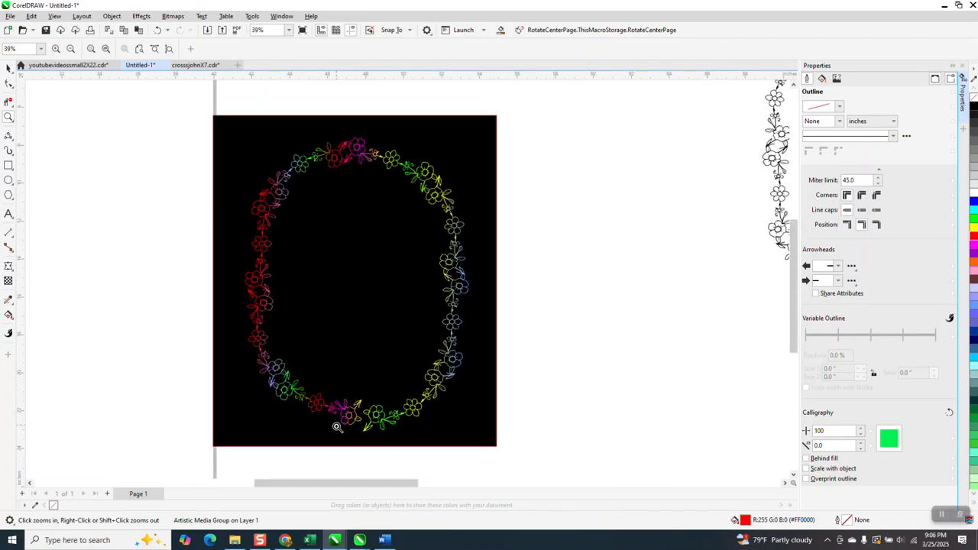
{"action": "scroll", "coordinate": [359, 443], "scroll_direction": "down", "scroll_amount": 2}
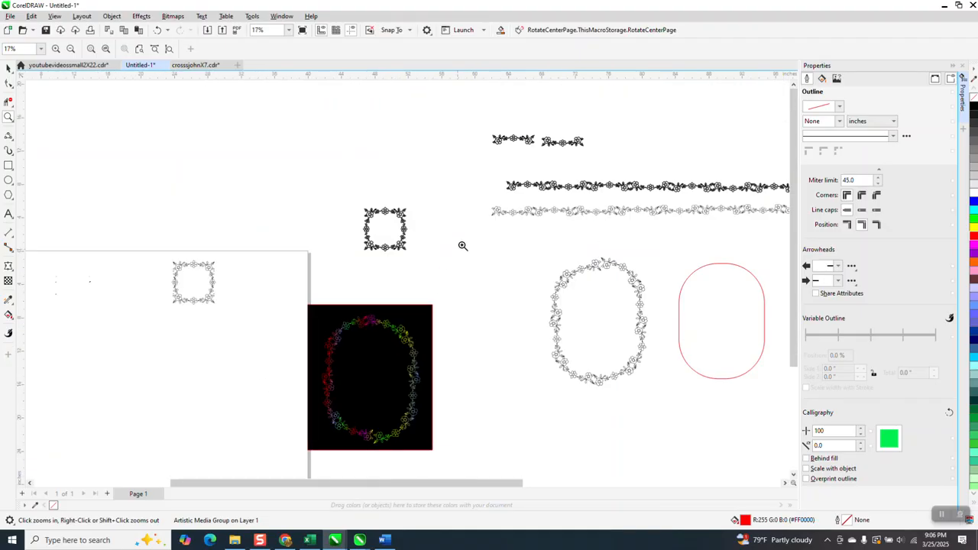